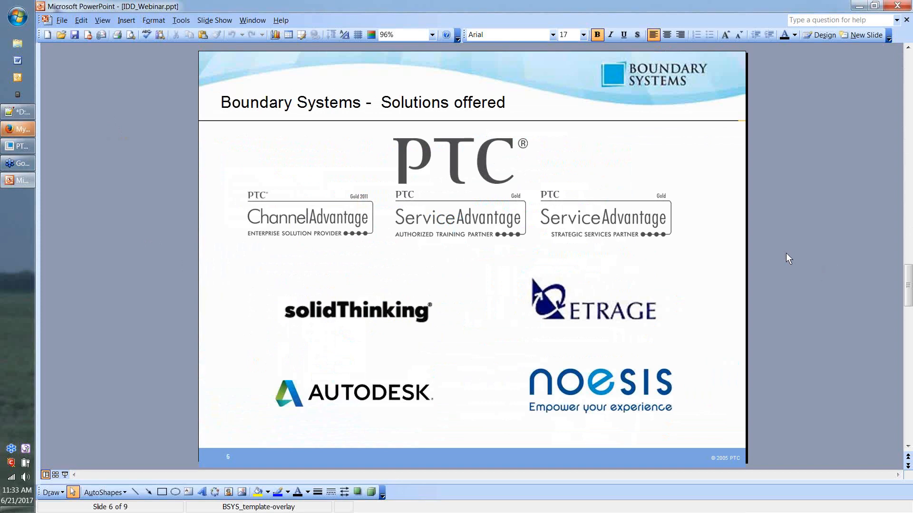
Step: Scroll the webinar deck to slide 8 (WEBINAR) and minimize the PowerPoint window
scroll(786, 253, up, 1)
scroll(779, 204, down, 1)
scroll(713, 174, down, 1)
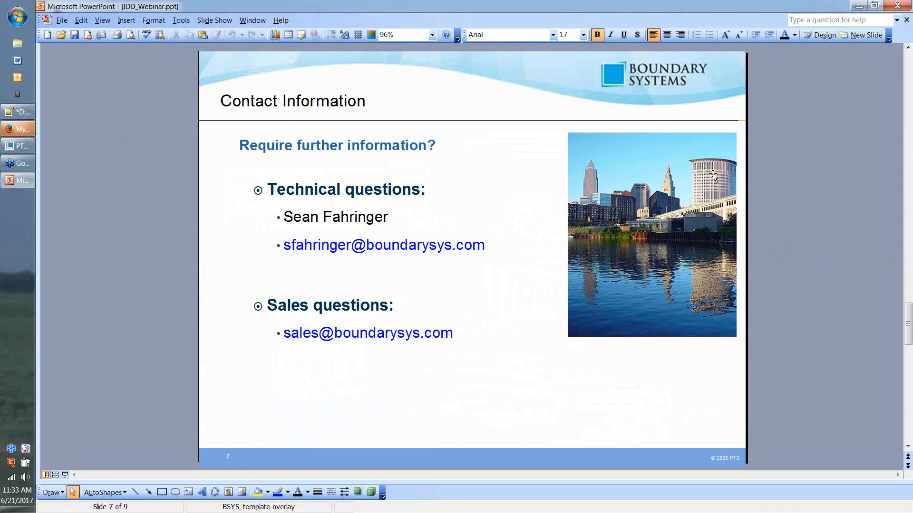
scroll(713, 175, down, 1)
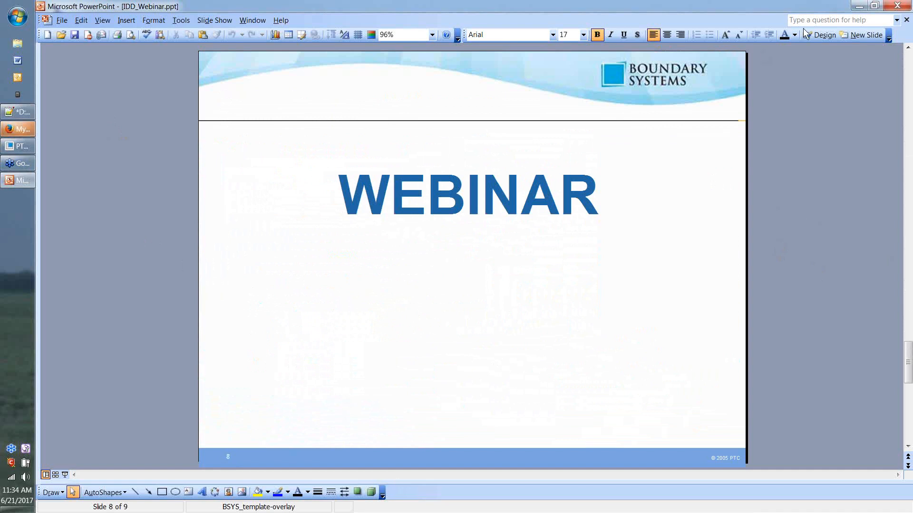
click(855, 8)
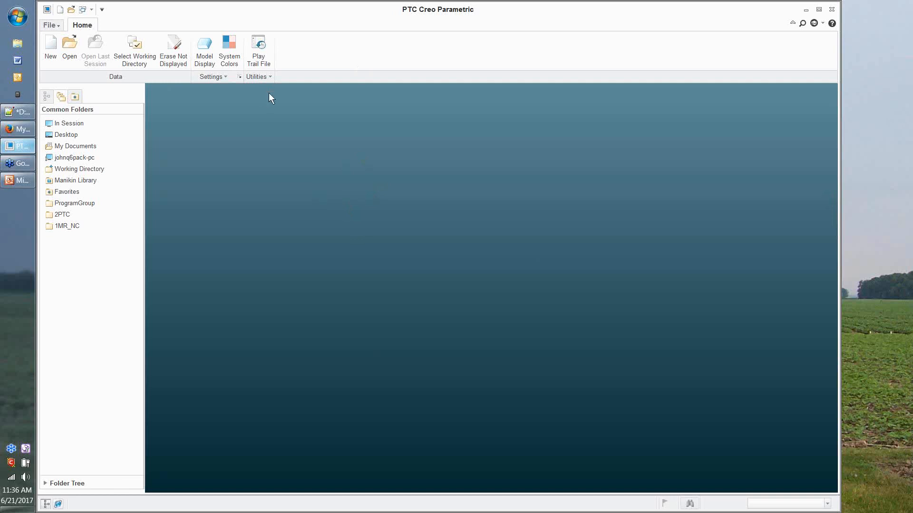
Step: Expand the Home tab's Utilities dropdown to reveal Import Profile Editor
click(261, 81)
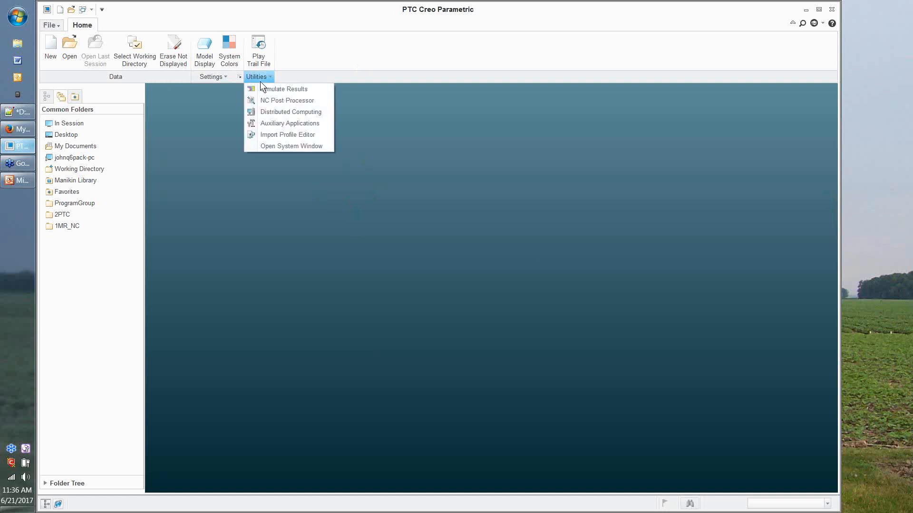
Step: Launch Import Profile Editor to show the Automatic import type and External accuracy settings
click(264, 135)
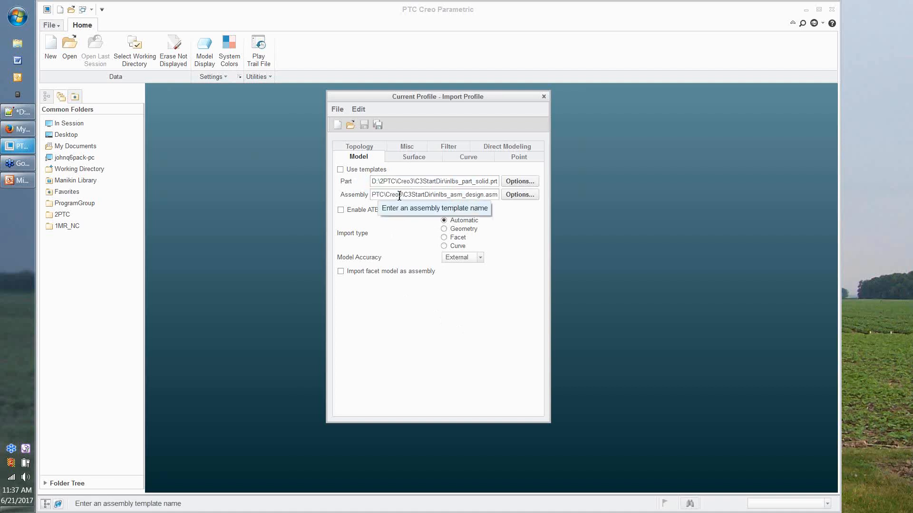
click(411, 157)
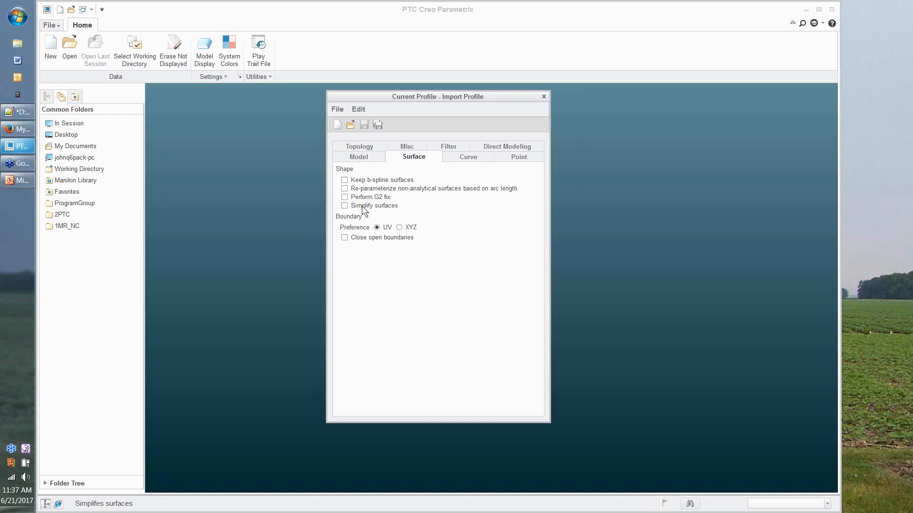
click(465, 159)
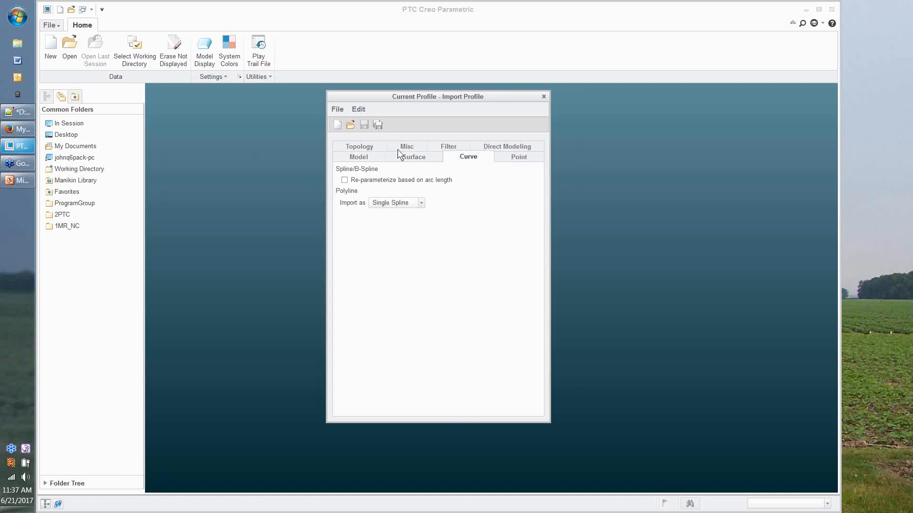
click(367, 149)
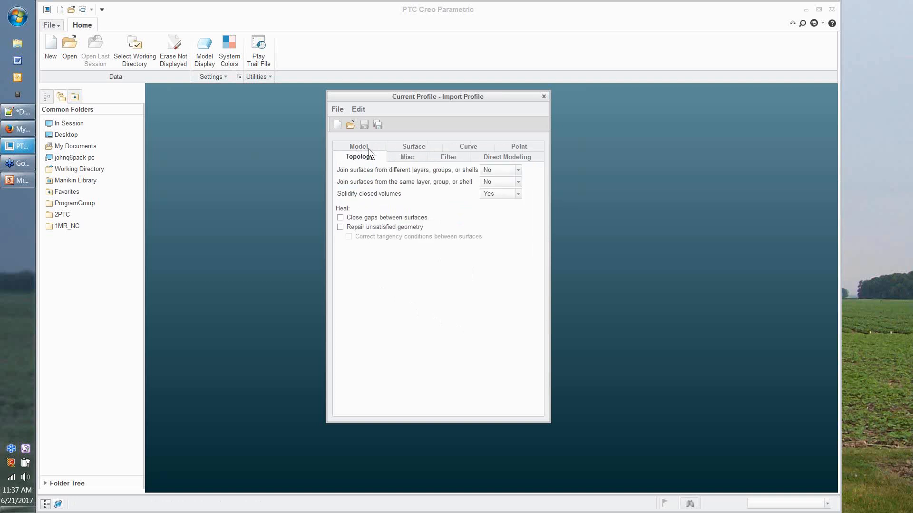
click(369, 149)
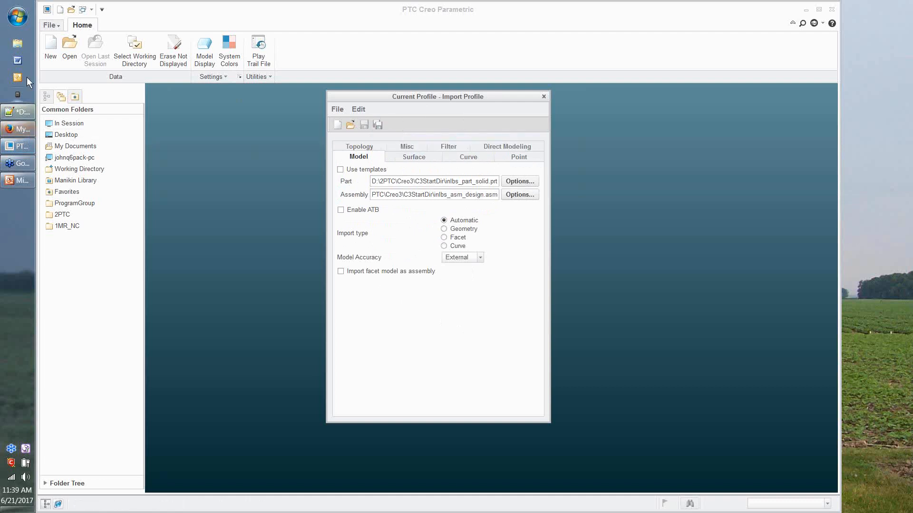
Step: Open the pinned 2PTC folder on drive D from Explorer's taskbar jump list
right_click(24, 46)
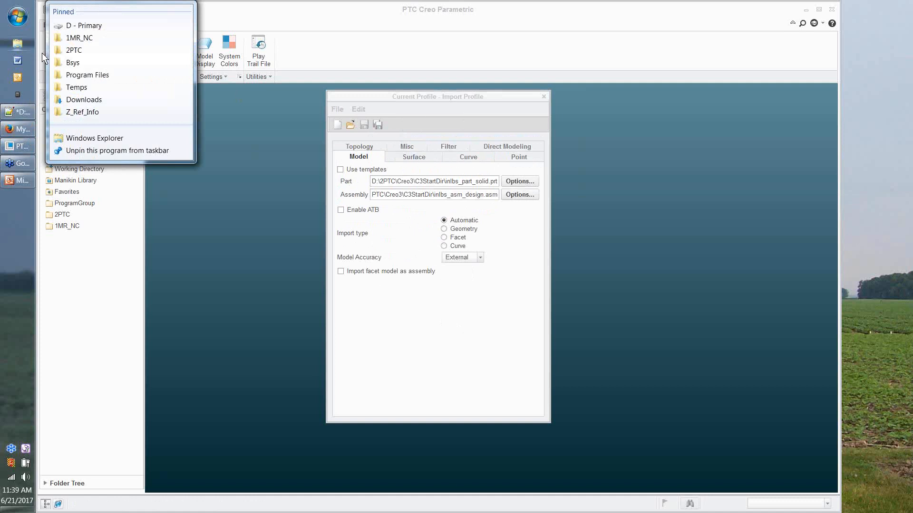
click(73, 50)
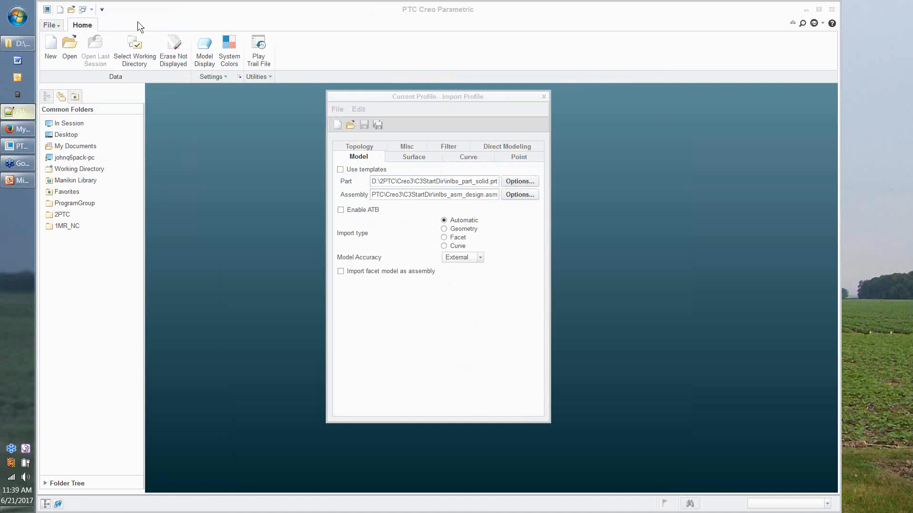
Step: Drag the Notepad++ config.pro window over the Creo session
drag(138, 21, 353, 22)
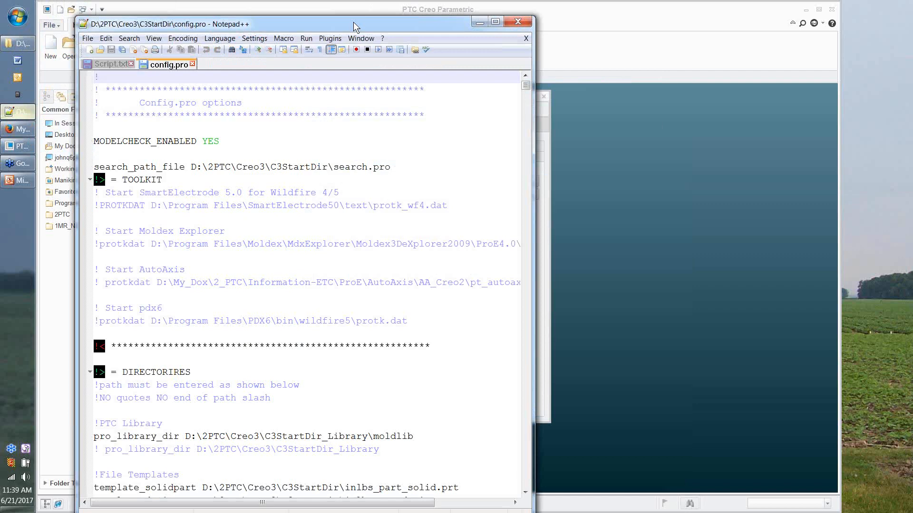
Step: Maximize config.pro and select the intf_profile_dir line pointing to Import_Profiles
double_click(353, 21)
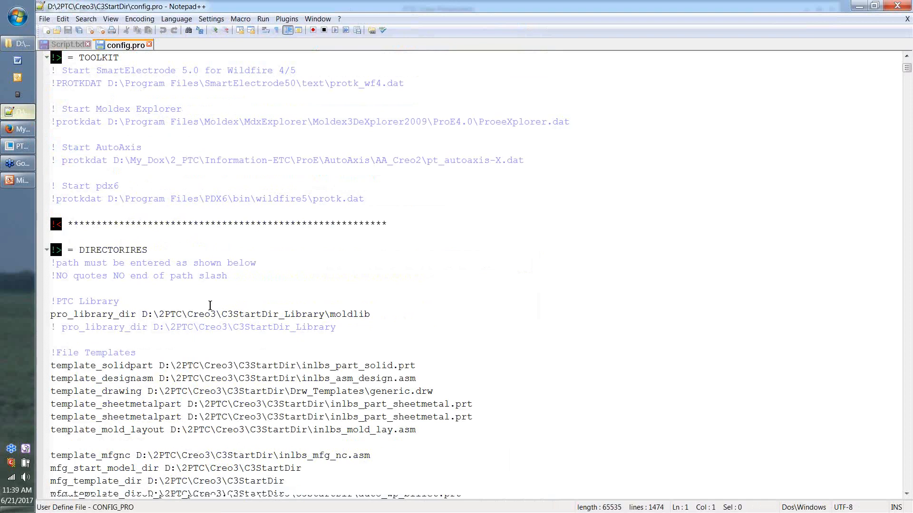
scroll(210, 305, down, 9)
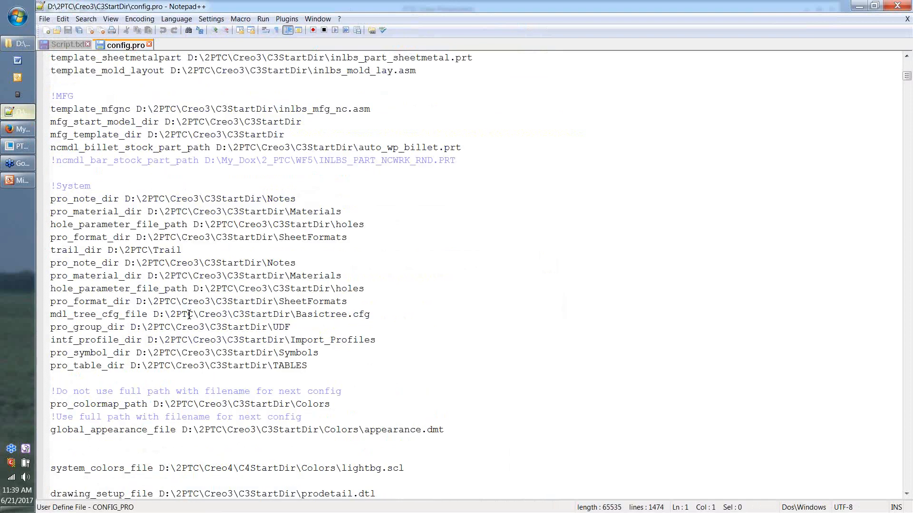
triple_click(112, 341)
scroll(112, 342, down, 2)
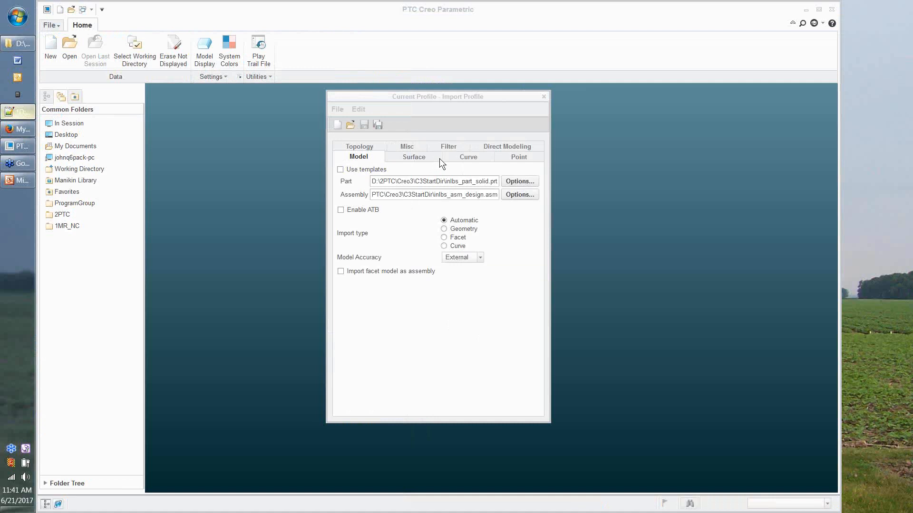
Step: Close the Current Profile - Import Profile dialog
click(544, 97)
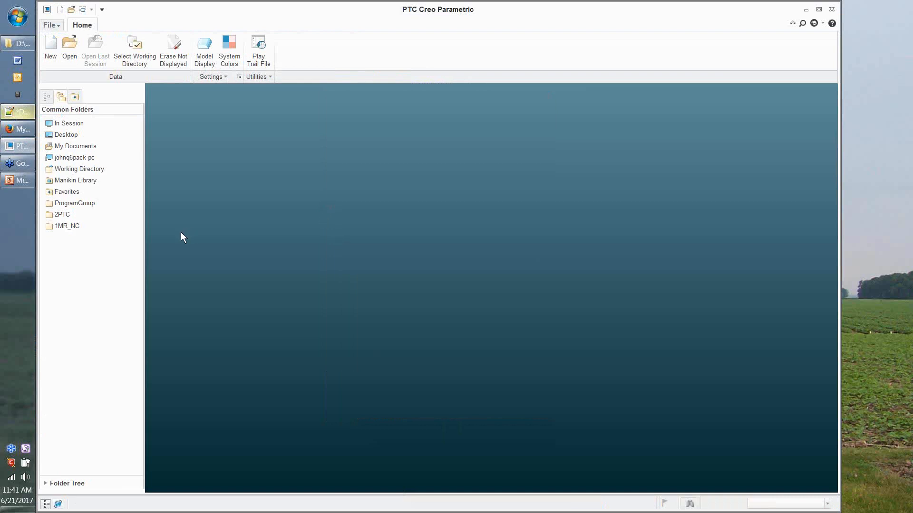
Step: Start opening a file with file type set to All Files (*) to show basic_probs_w_slvr.stp
click(70, 52)
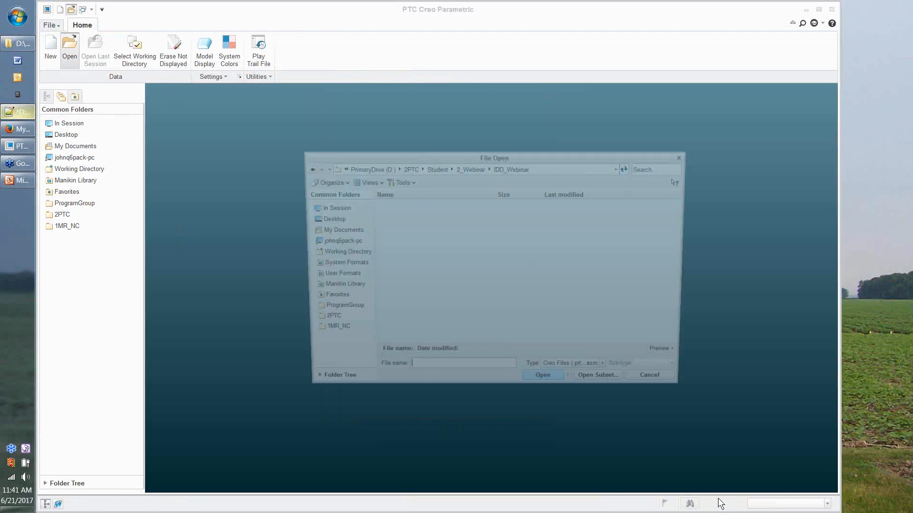
click(577, 373)
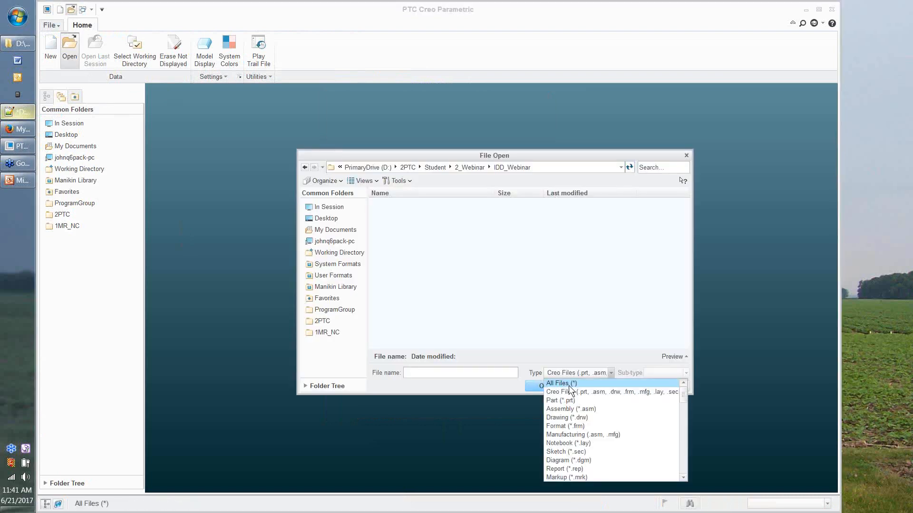
click(569, 385)
drag(478, 155, 411, 122)
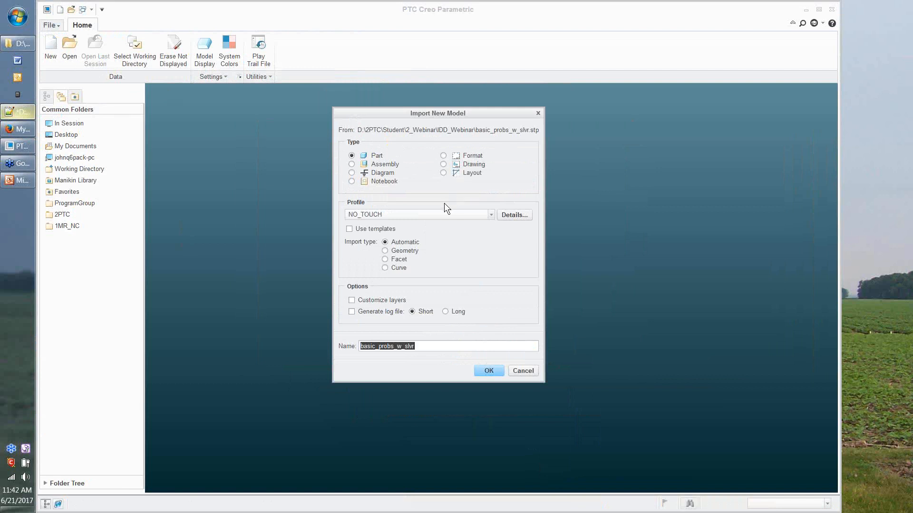
Step: Reselect NO_TOUCH in the Profile dropdown and open its Details... dialog
click(473, 214)
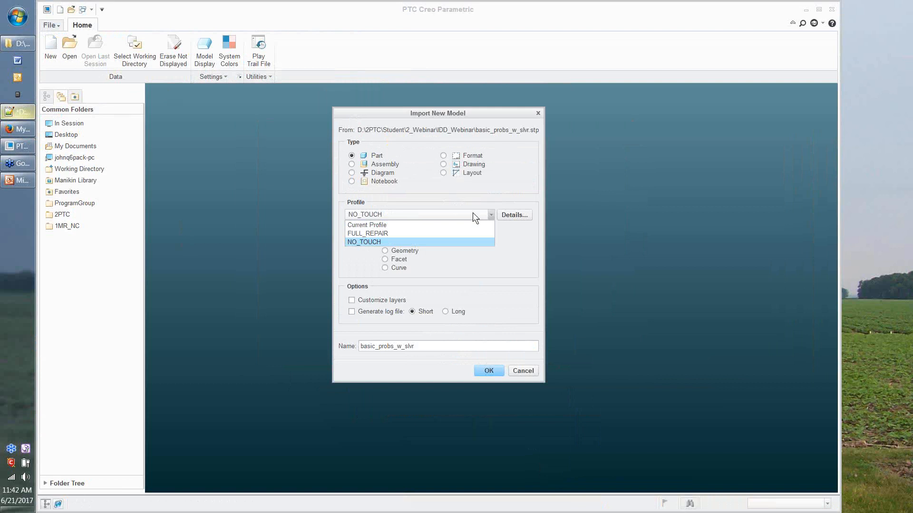
click(462, 199)
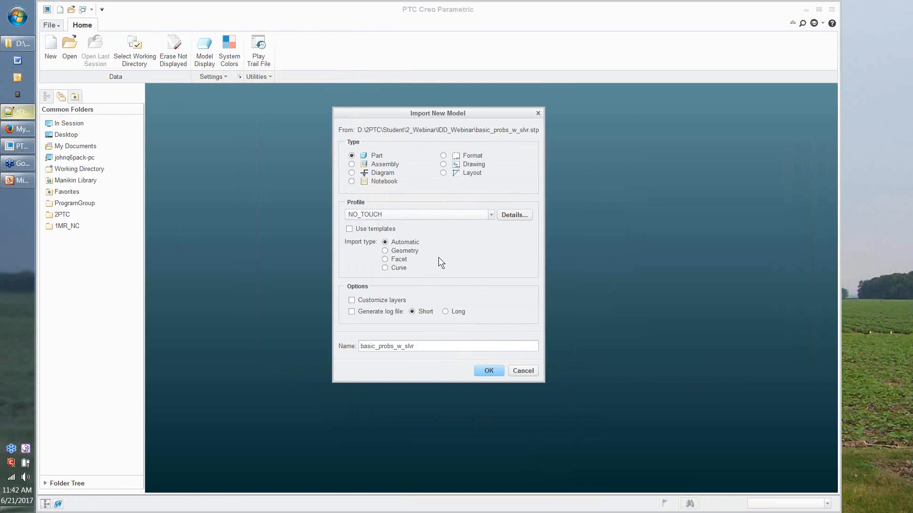
click(510, 215)
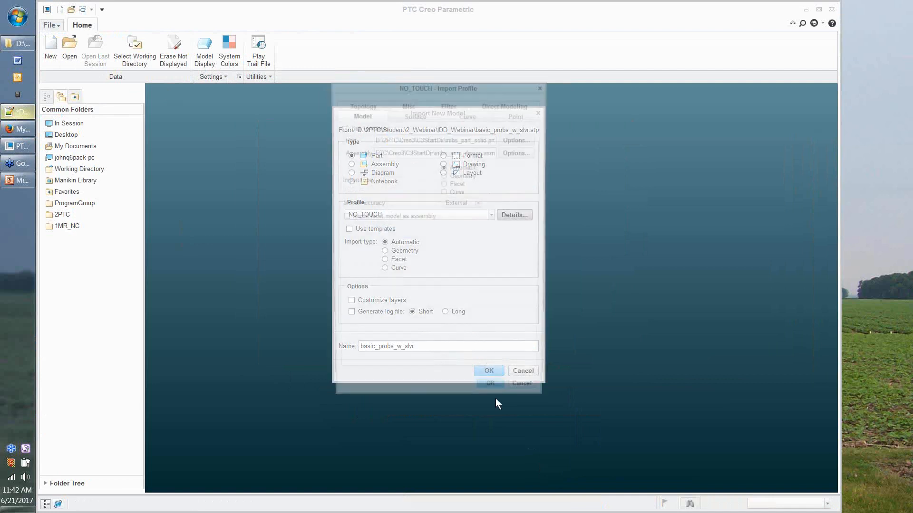
Step: Move the NO_TOUCH profile and Import New Model windows toward centre, then reopen the Profile list
drag(421, 85, 637, 99)
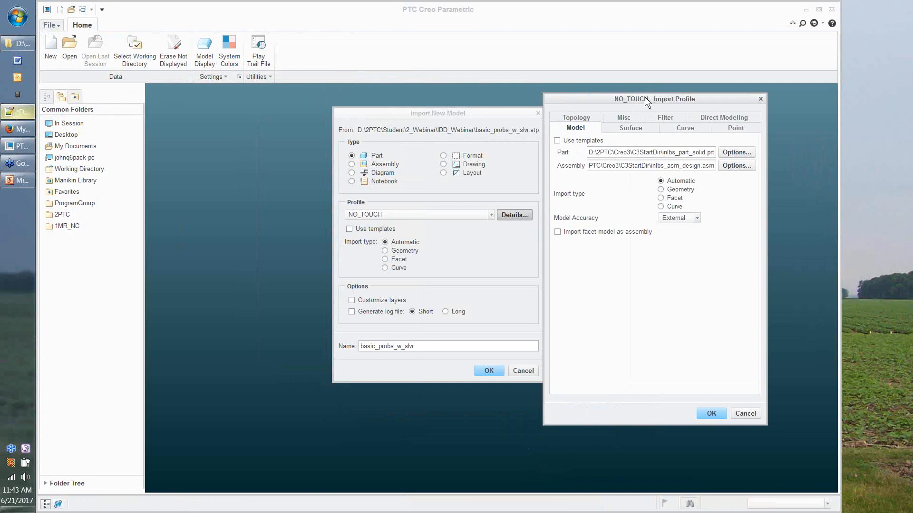
drag(645, 97, 275, 97)
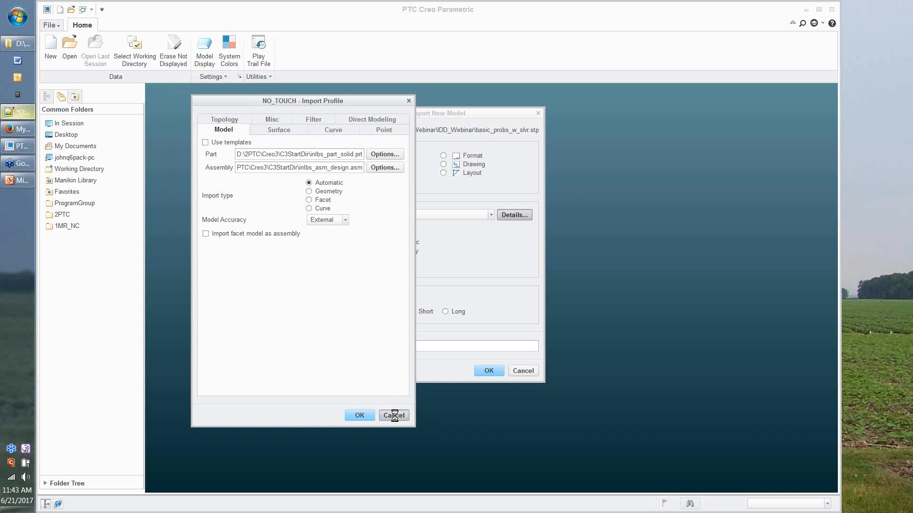
drag(444, 113, 401, 99)
click(447, 201)
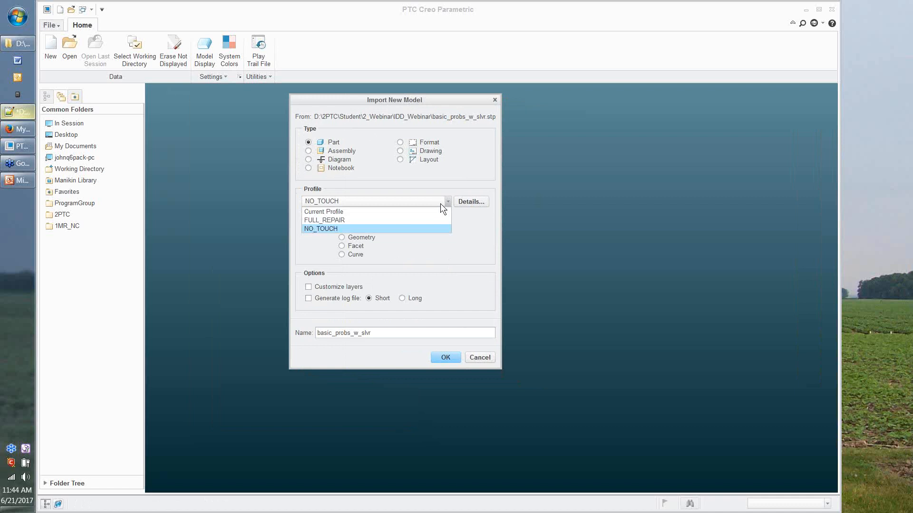
Step: Select NO_TOUCH in the import Profile list
click(414, 229)
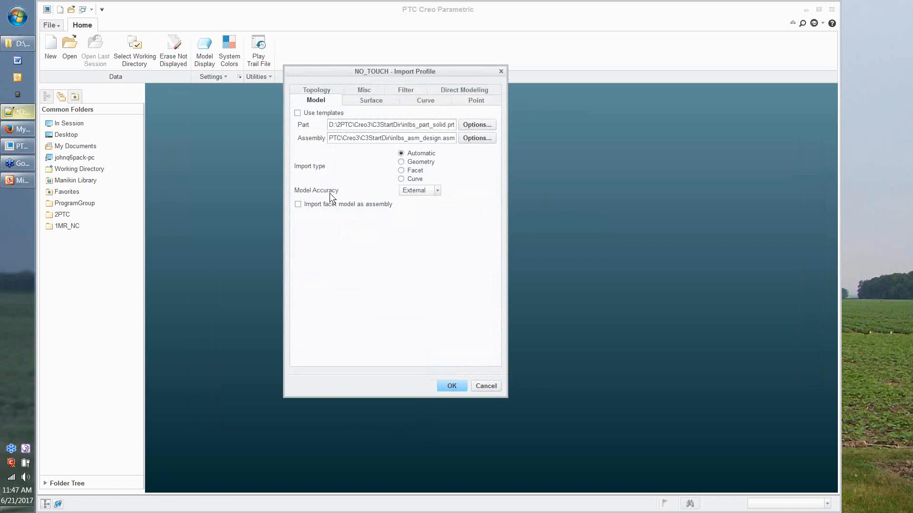
Step: Expand the Model Accuracy list to show Automatic, Internal and External
click(438, 194)
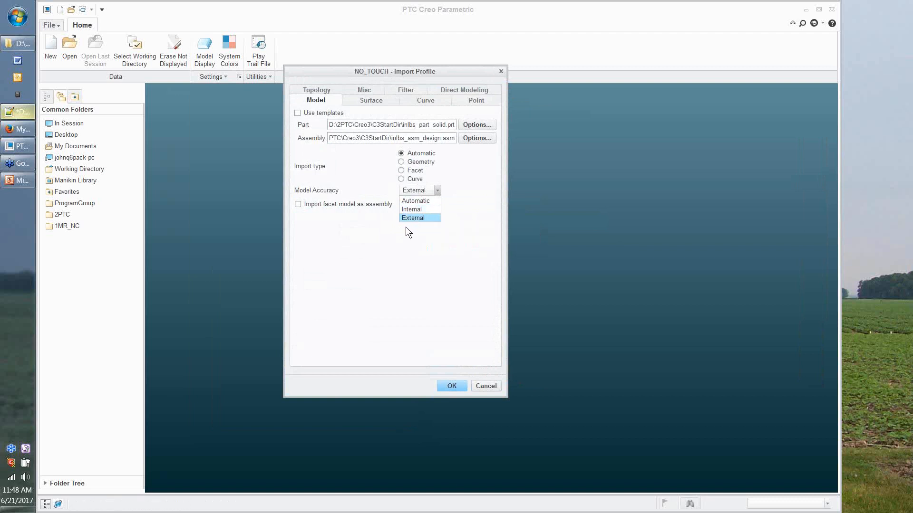
Step: Keep model accuracy at External and view the profile's Surface shape and boundary settings
click(408, 218)
click(377, 102)
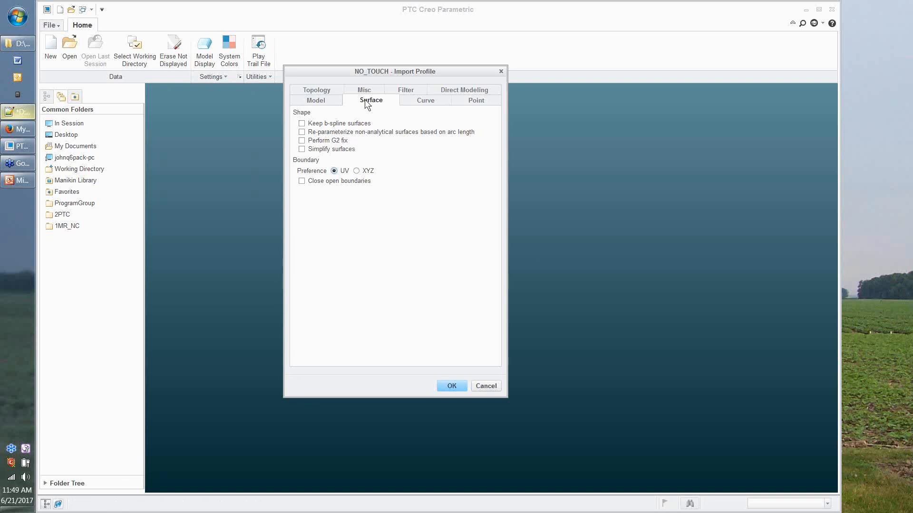
Step: Display the profile's Topology settings for surface joining, solidifying and healing
click(324, 91)
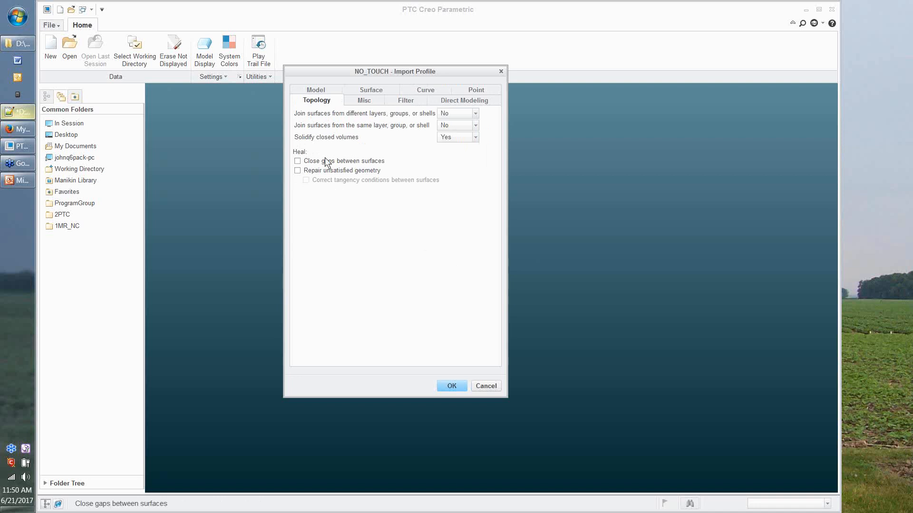
Step: Expand the Solidify closed volumes dropdown in the Topology settings
click(475, 137)
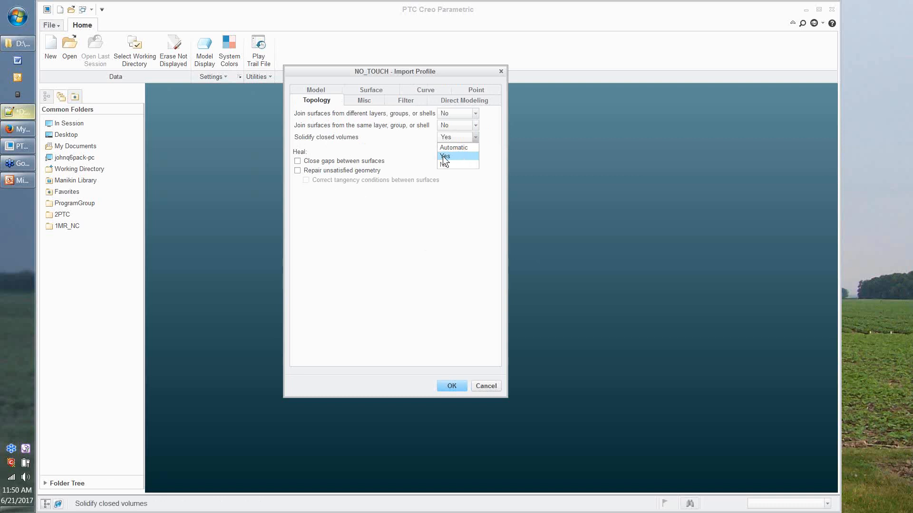
Step: Keep Solidify closed volumes at Yes, accept the profile, and reselect NO_TOUCH for the new model
click(393, 147)
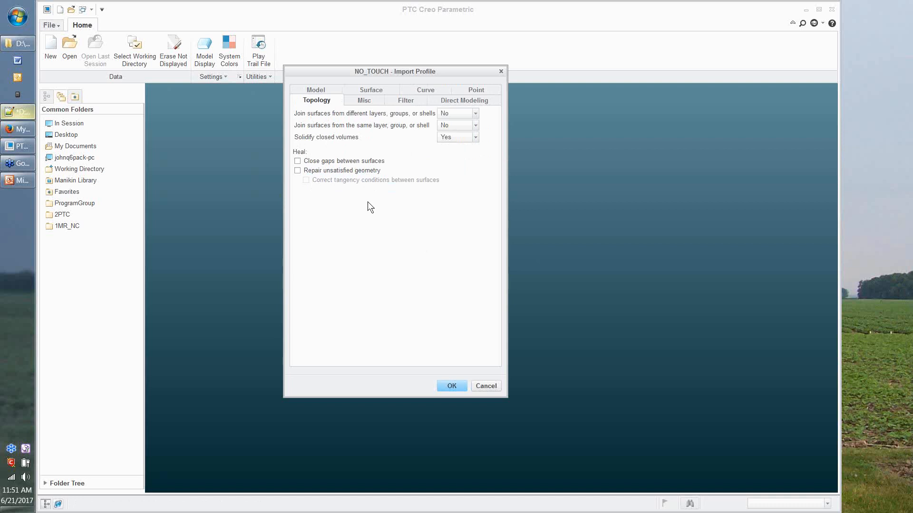
click(448, 390)
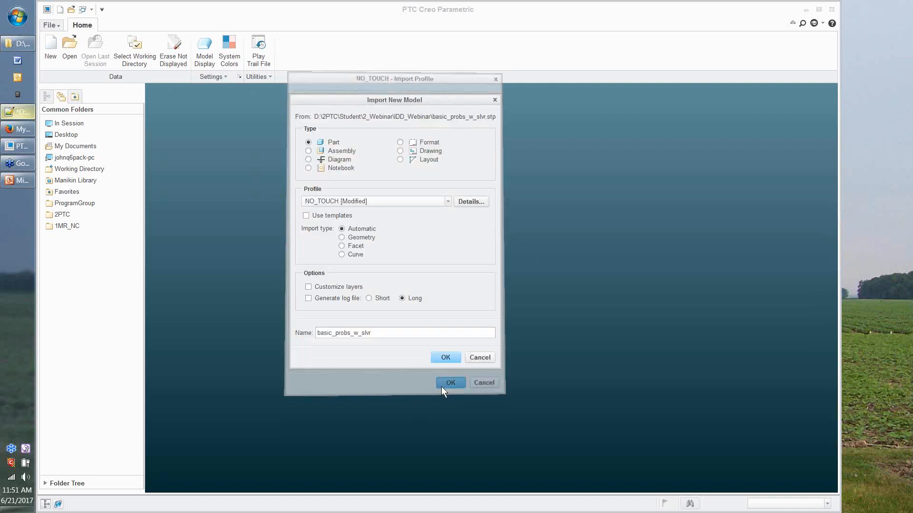
click(390, 204)
click(352, 234)
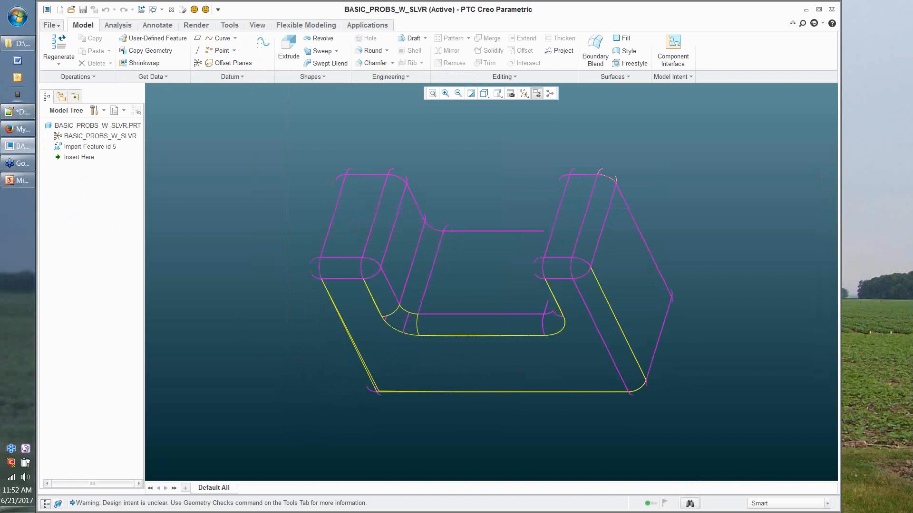
Step: Switch to the D:\ folder window from the taskbar
click(33, 42)
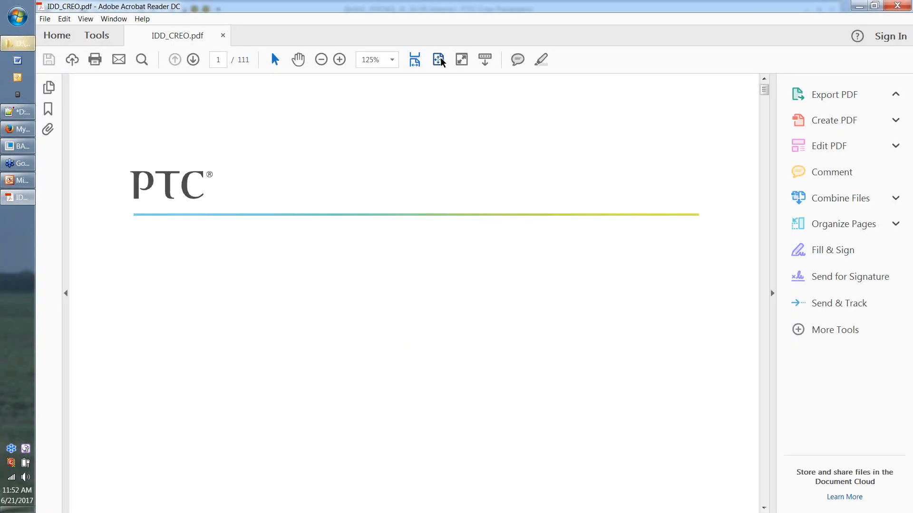
Step: Fit the IDD_CREO.pdf page, scroll to the Introduction page, then close Acrobat Reader
click(439, 60)
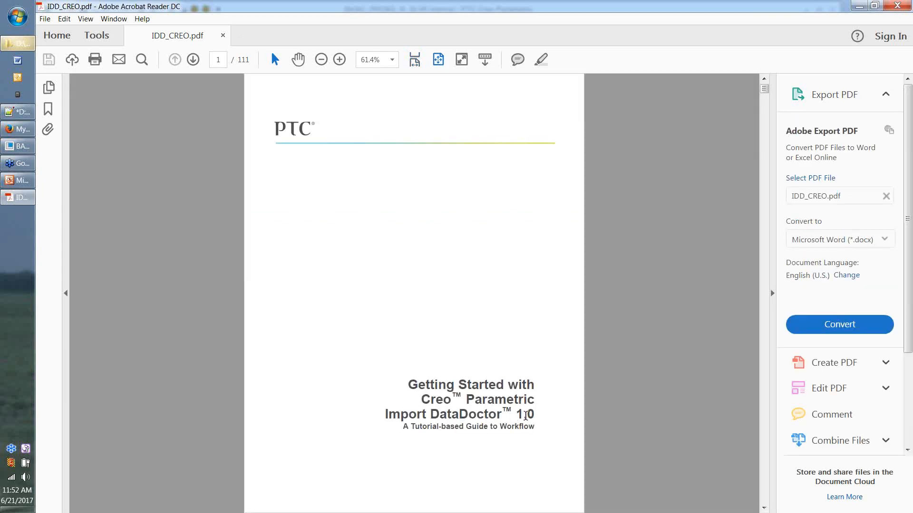
scroll(527, 418, down, 1)
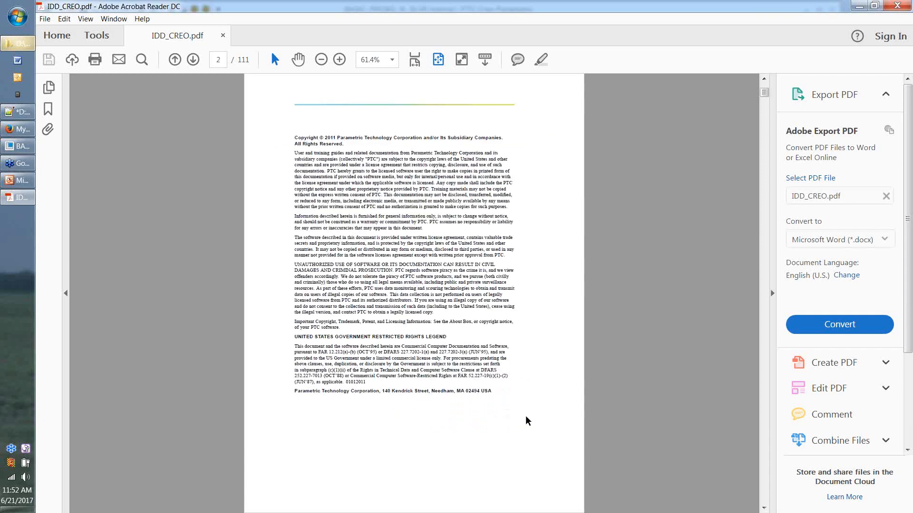
scroll(526, 421, down, 3)
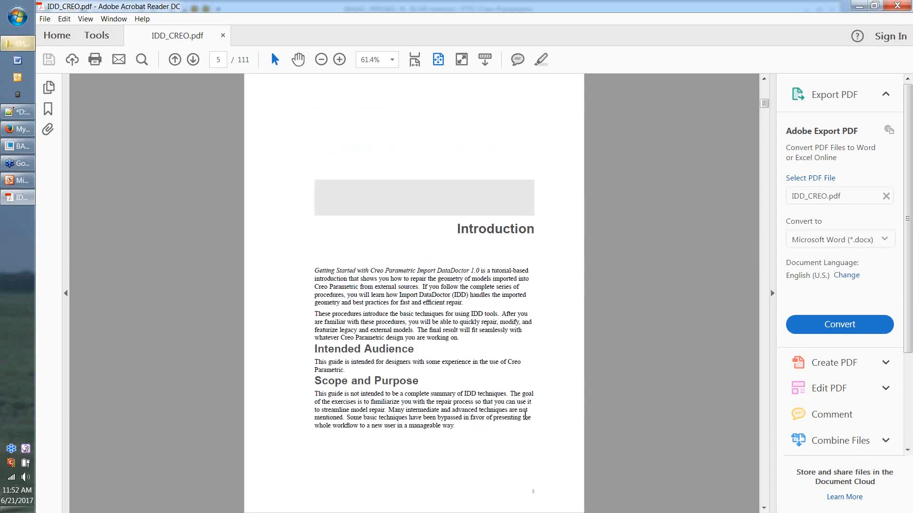
click(895, 6)
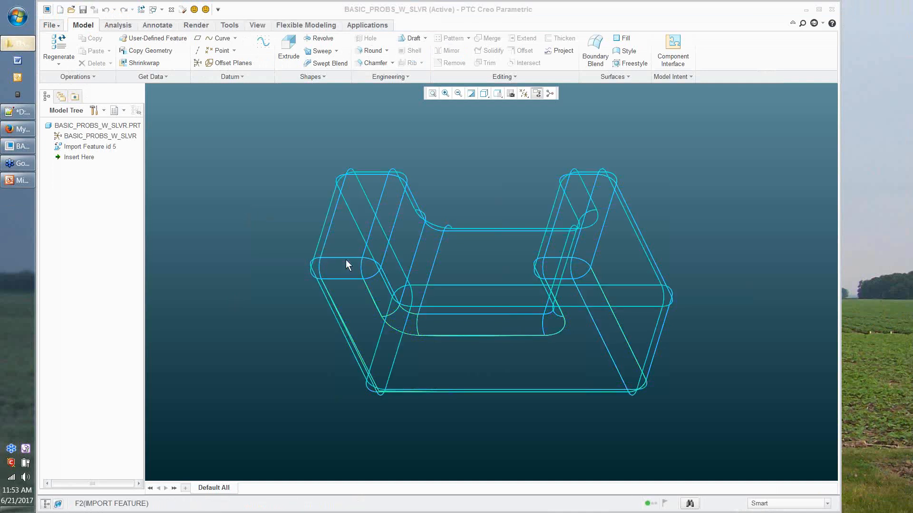
Step: Make the BASIC_PROBS_W_SLVR part window active in the graphics area
click(318, 359)
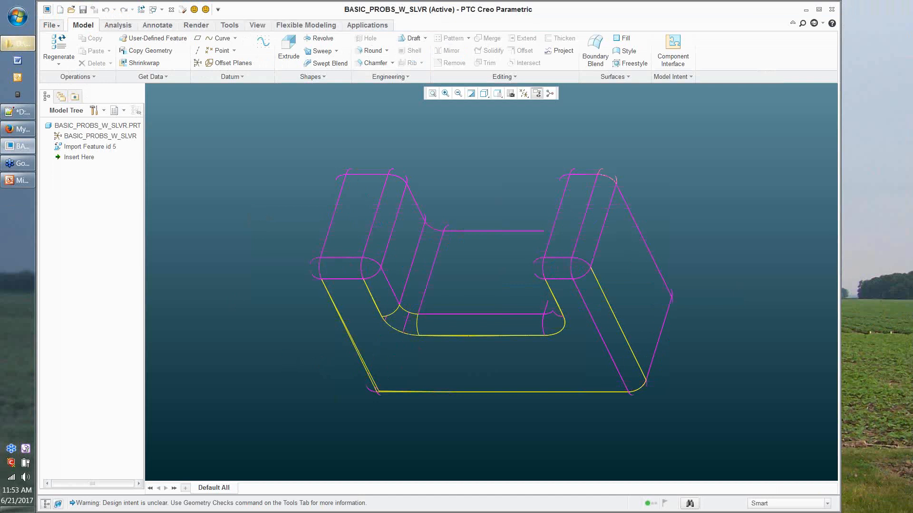
Step: Zoom in and spin the part to look down into its U-shaped channel from above
scroll(212, 168, down, 1)
scroll(207, 179, up, 1)
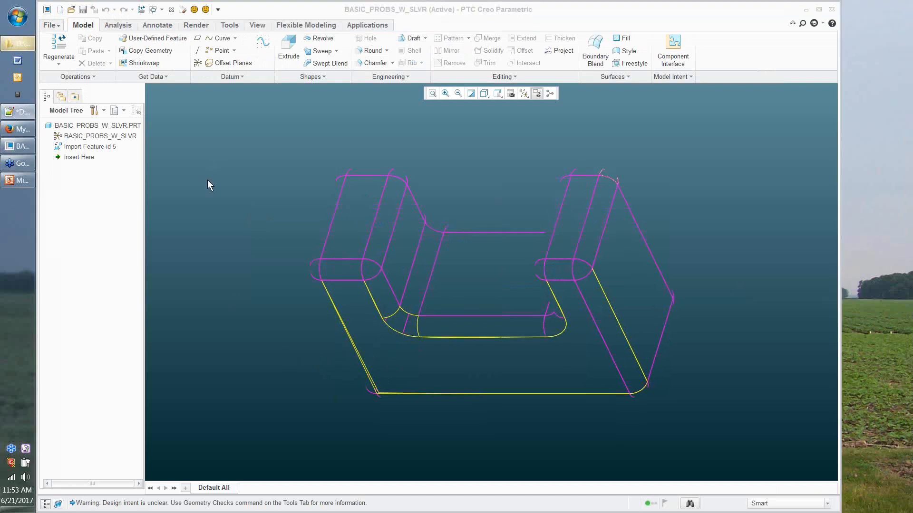
scroll(207, 180, up, 1)
middle_drag(244, 228, 253, 272)
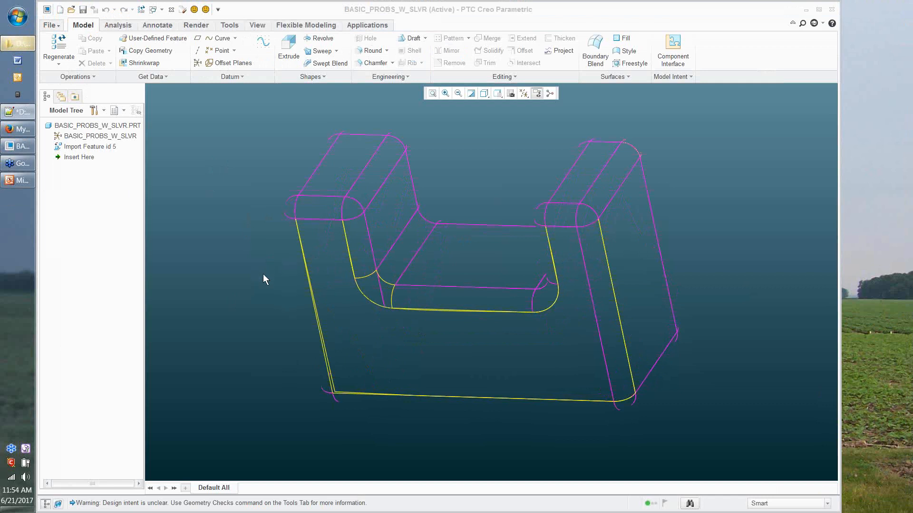
click(285, 241)
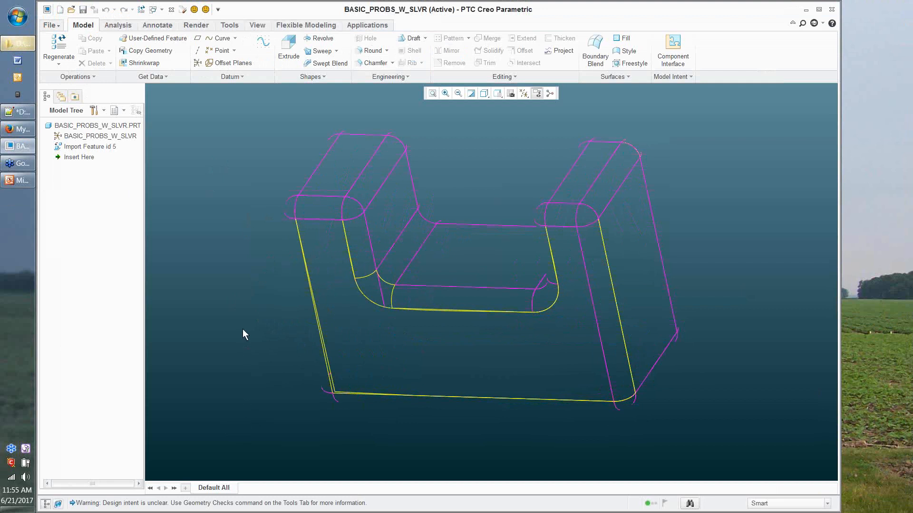
right_click(92, 148)
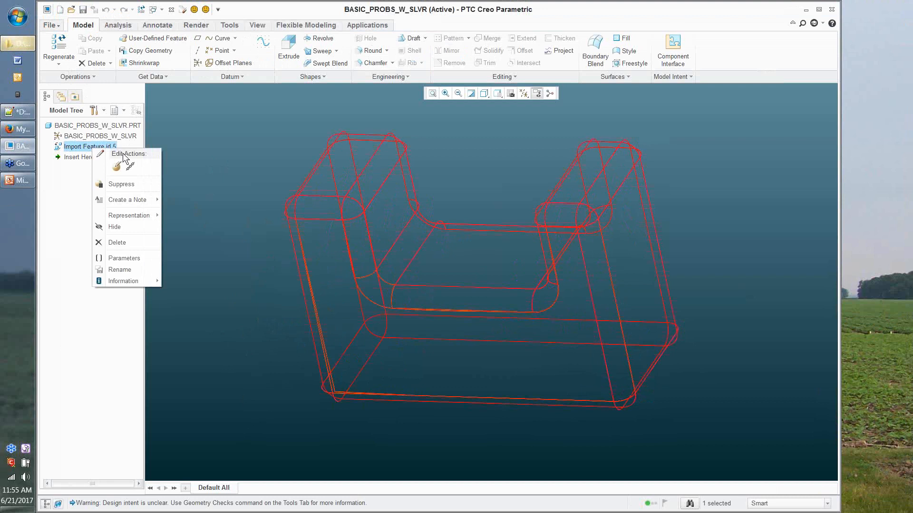
click(110, 167)
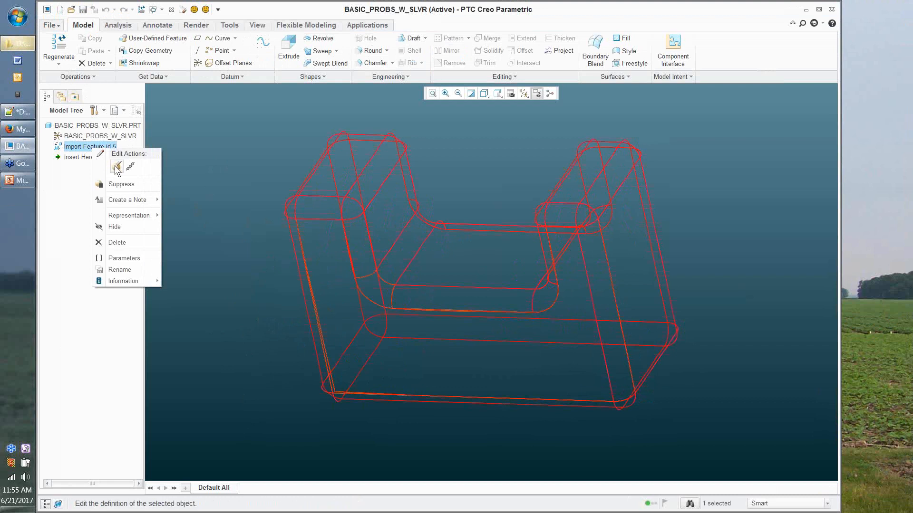
click(116, 167)
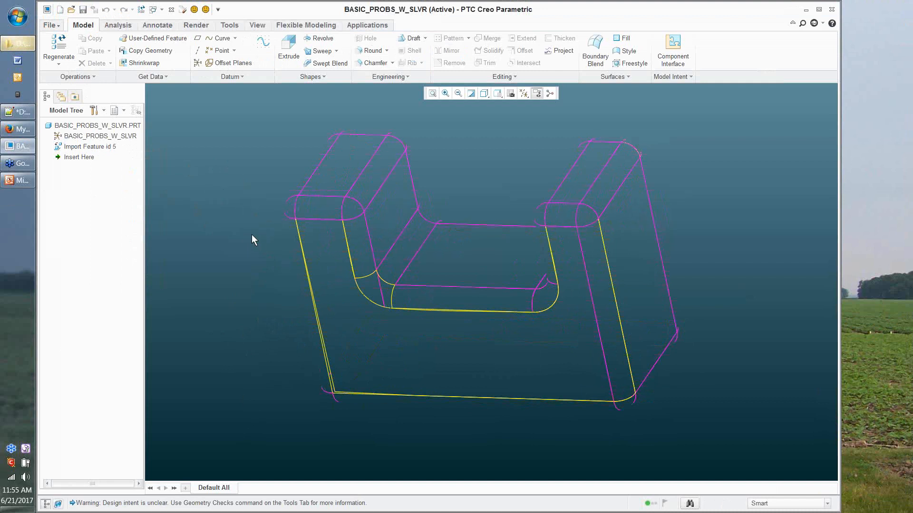
Step: Review Model Properties for millimeter Newton Second units and 0.0660862 absolute accuracy, then close
click(49, 26)
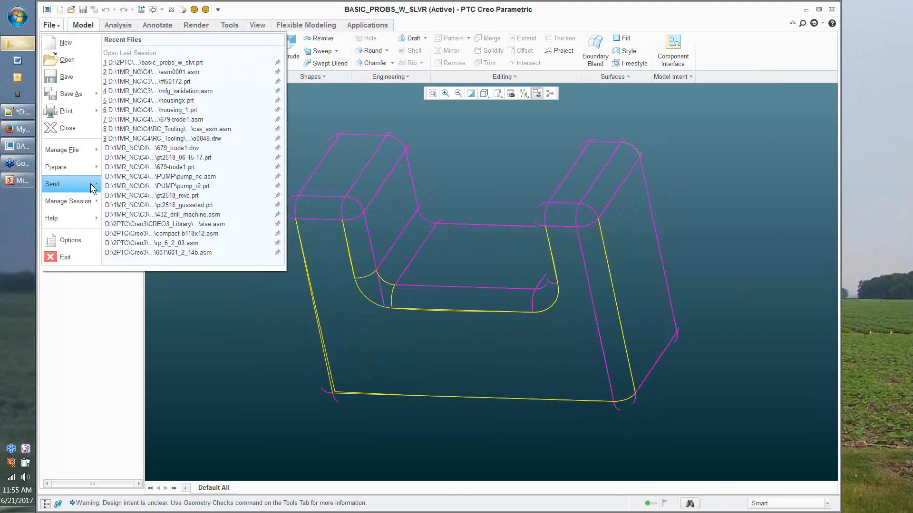
mouse_move(88, 167)
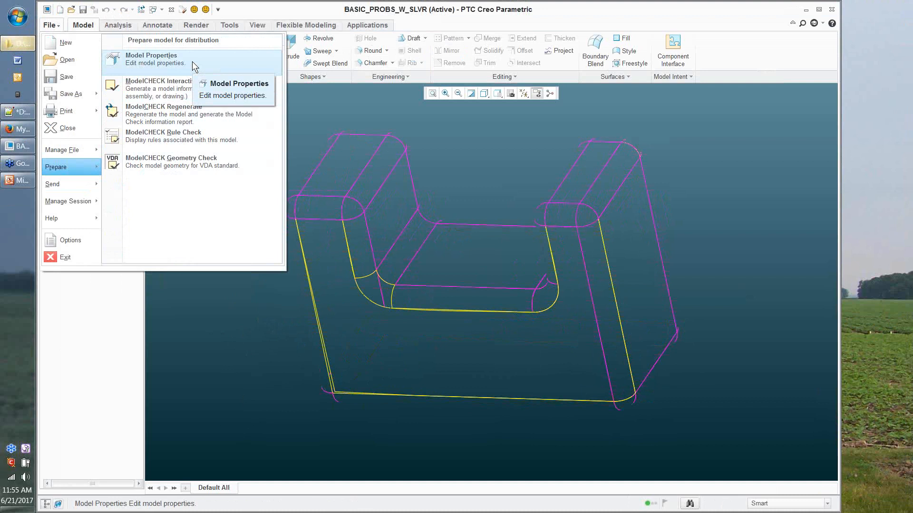
click(192, 61)
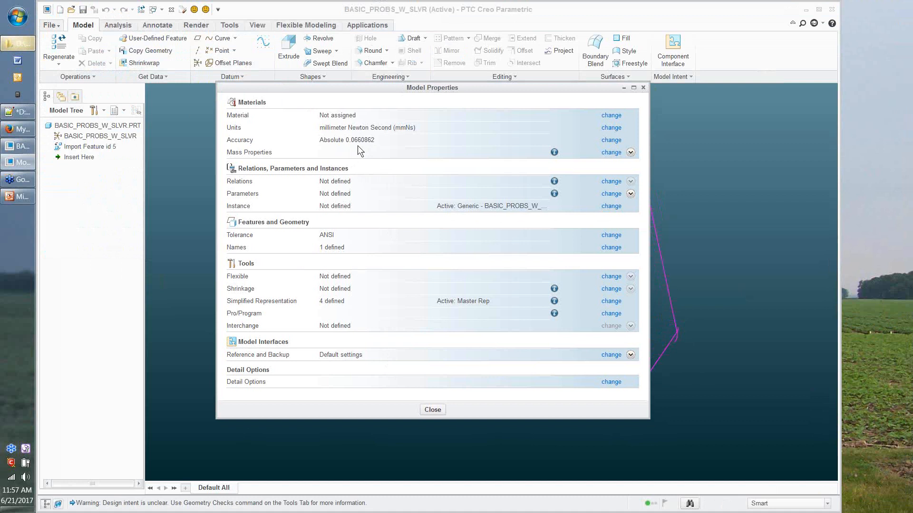
click(432, 410)
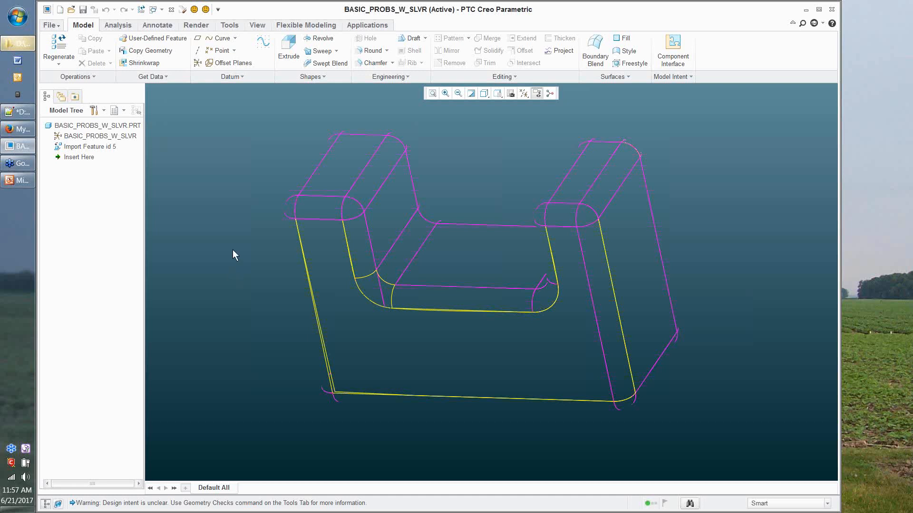
Step: Edit the definition of Import Feature id 5 from the Model Tree
right_click(106, 150)
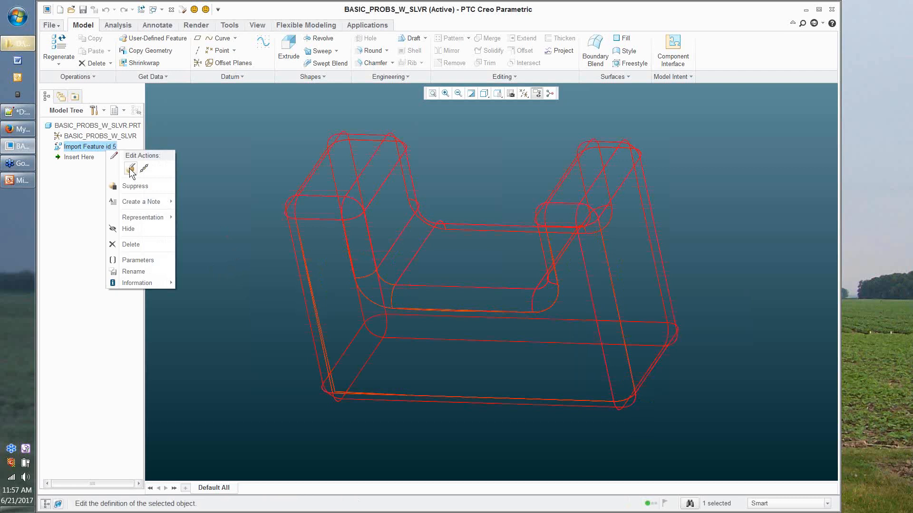
click(132, 169)
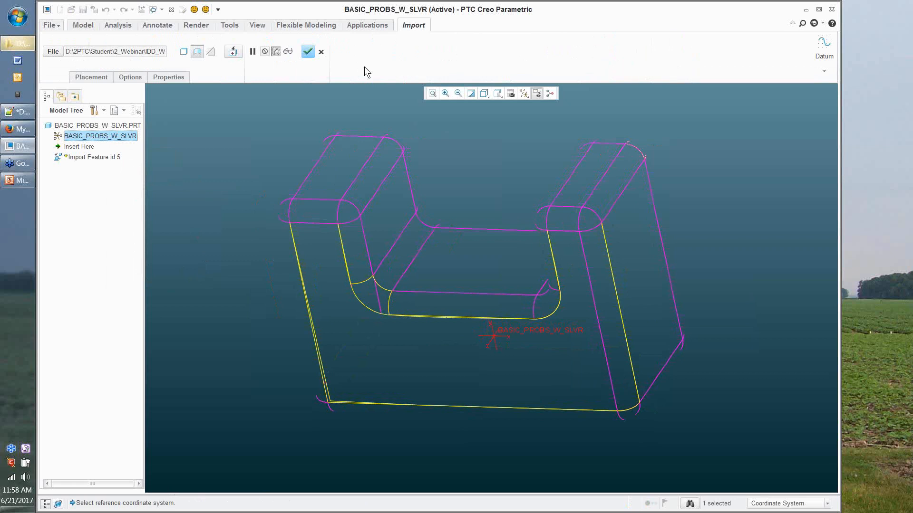
Step: Switch the import to surfaces, enter Import DataDoctor, and select Import Feature id 5
click(197, 53)
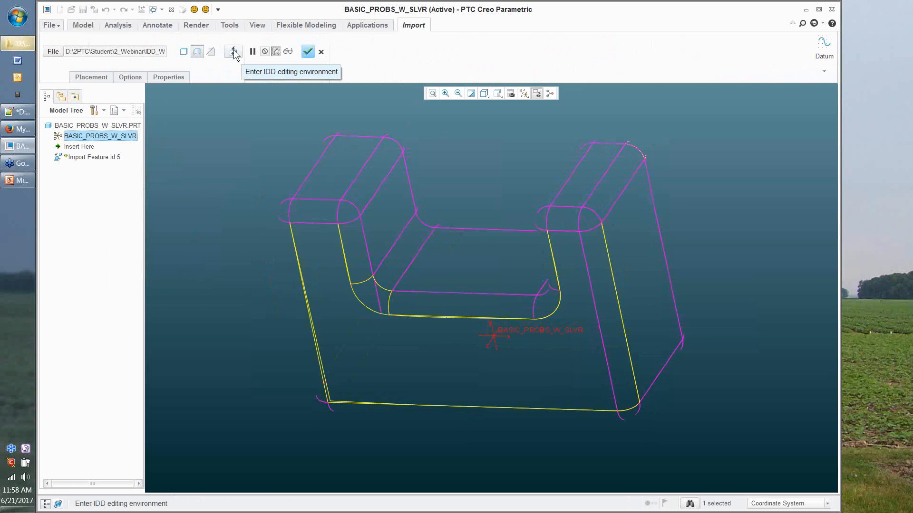
click(234, 53)
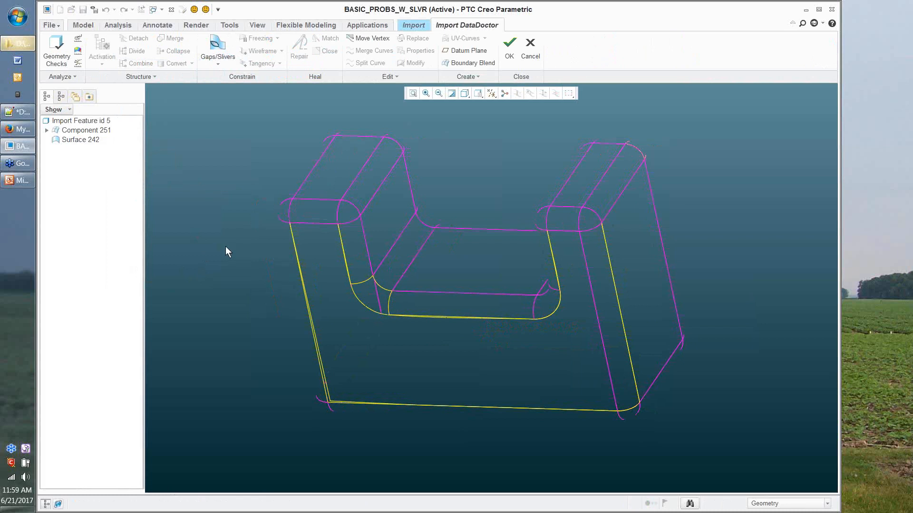
click(87, 208)
click(47, 131)
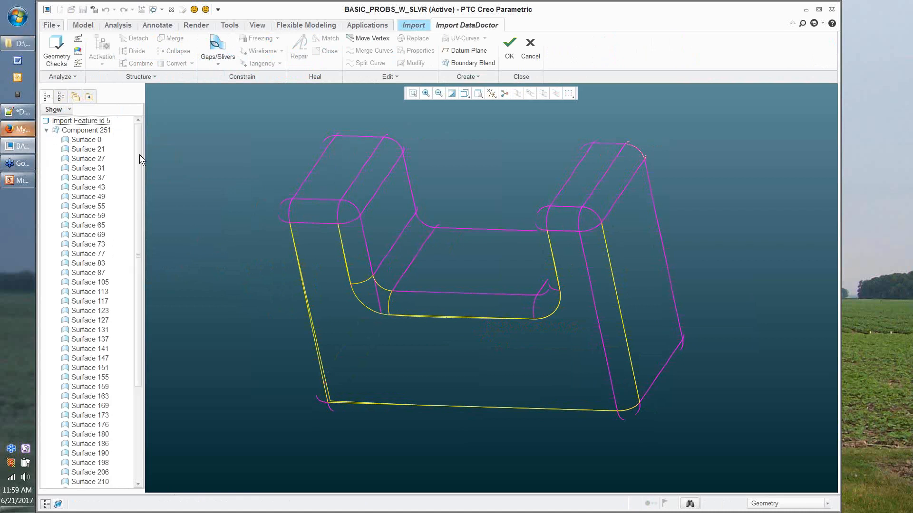
drag(139, 155, 140, 177)
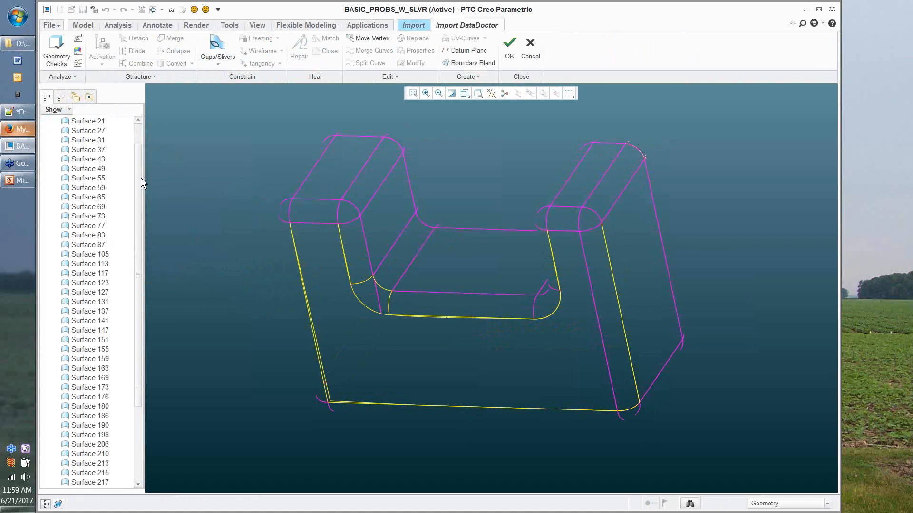
scroll(71, 157, up, 3)
click(47, 131)
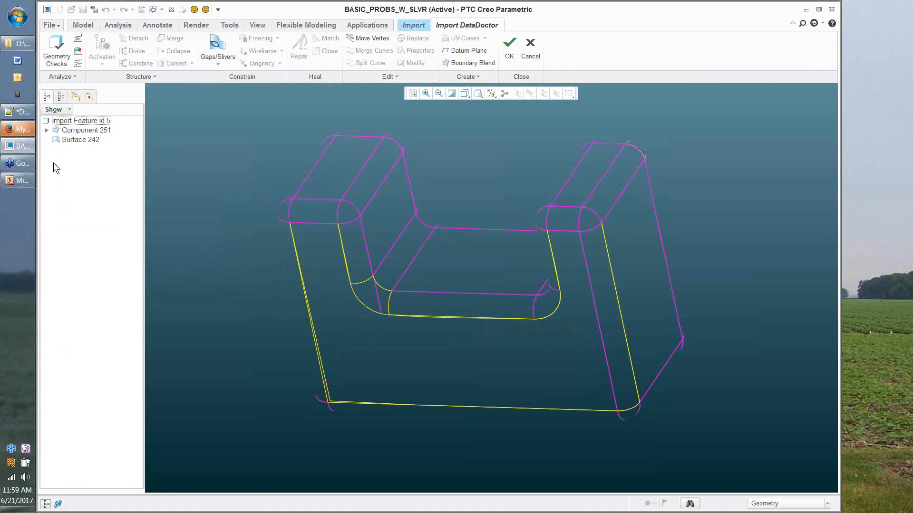
click(86, 132)
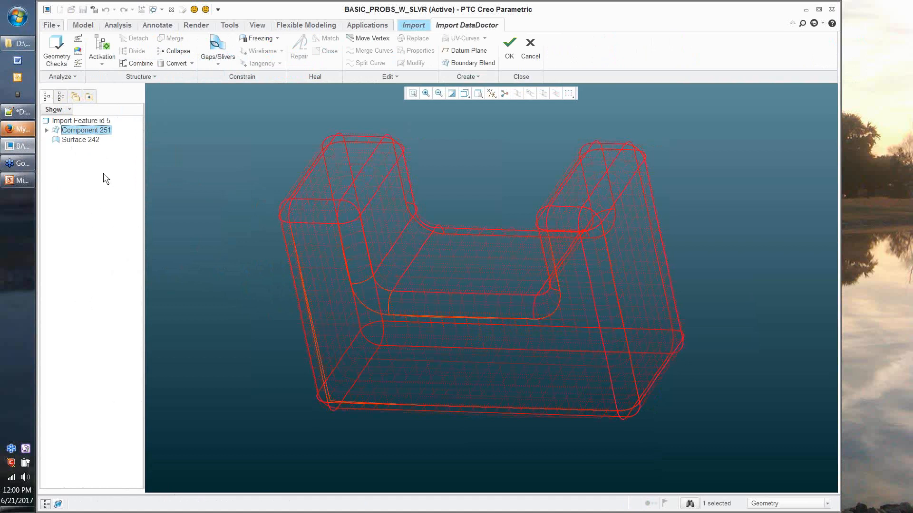
Step: Deselect Component 251 and highlight Surface 242, a small patch atop one upright
click(147, 169)
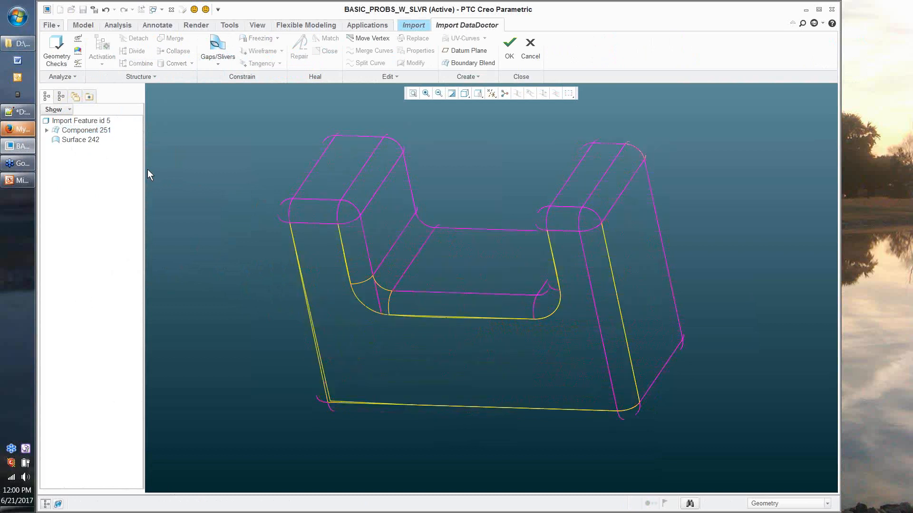
click(79, 139)
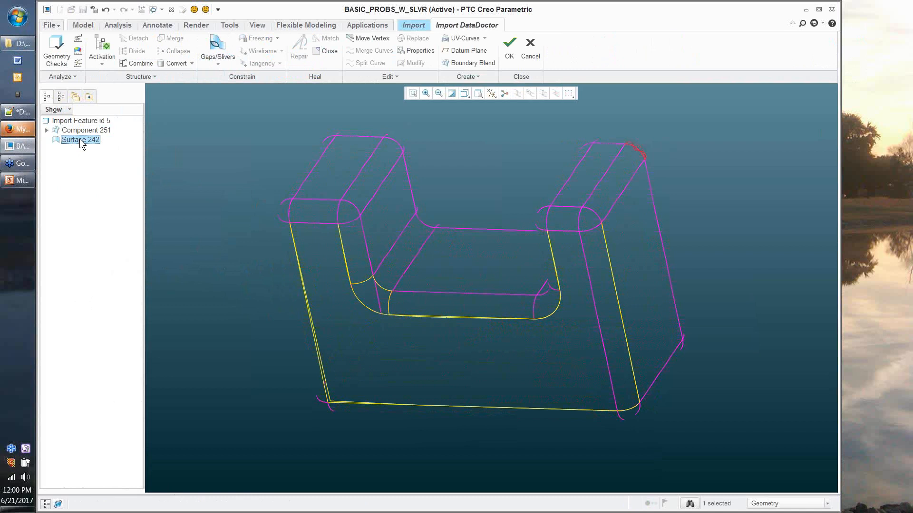
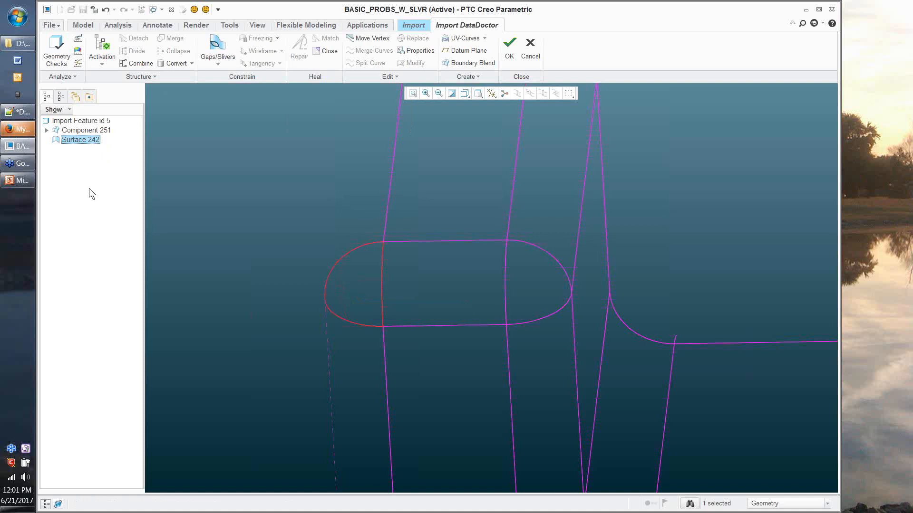
Step: Compare Surface 242 with Component 251, then reselect Surface 242 and delete the patch
click(173, 152)
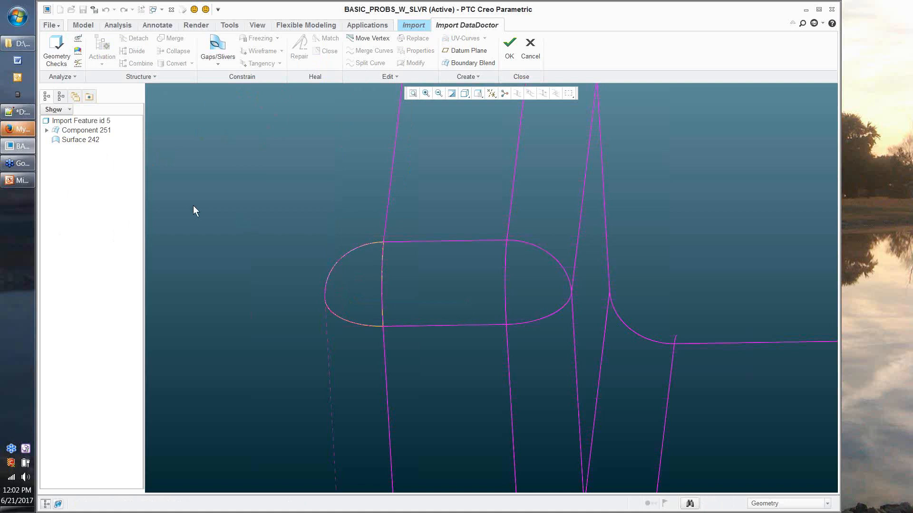
click(82, 140)
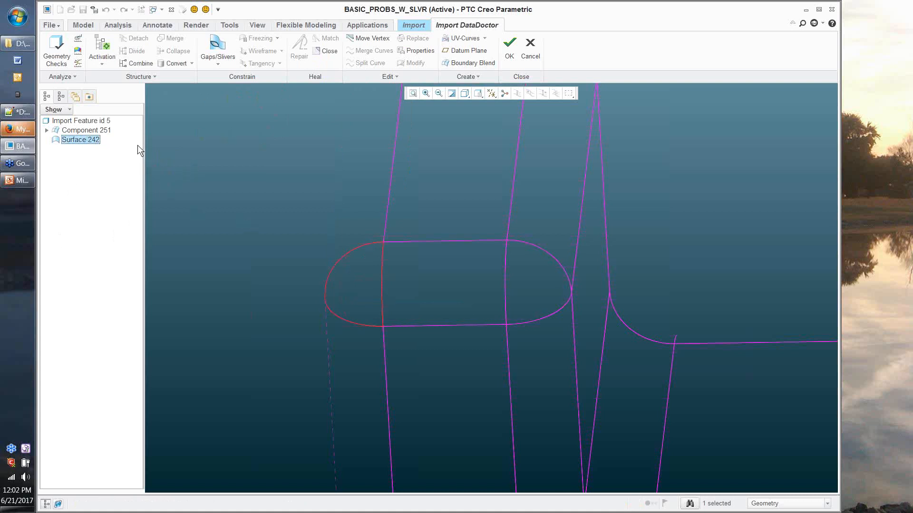
click(88, 132)
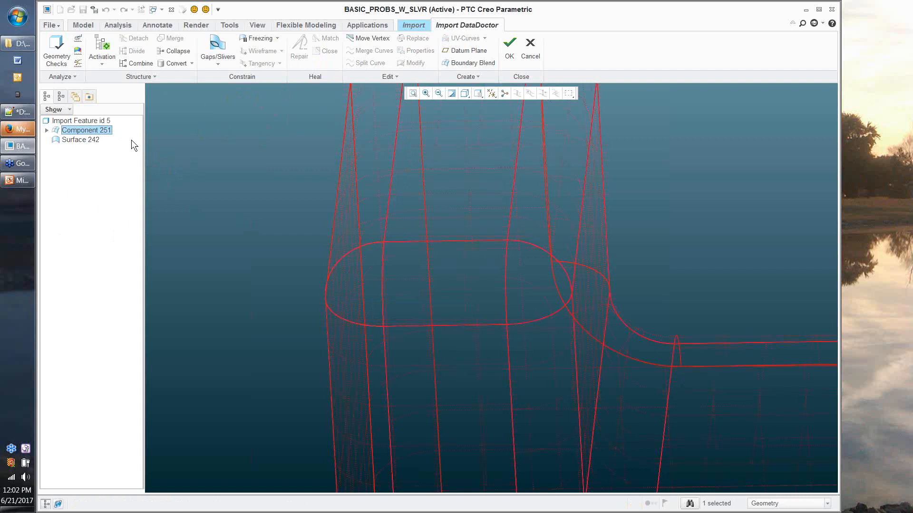
middle_drag(329, 319, 275, 280)
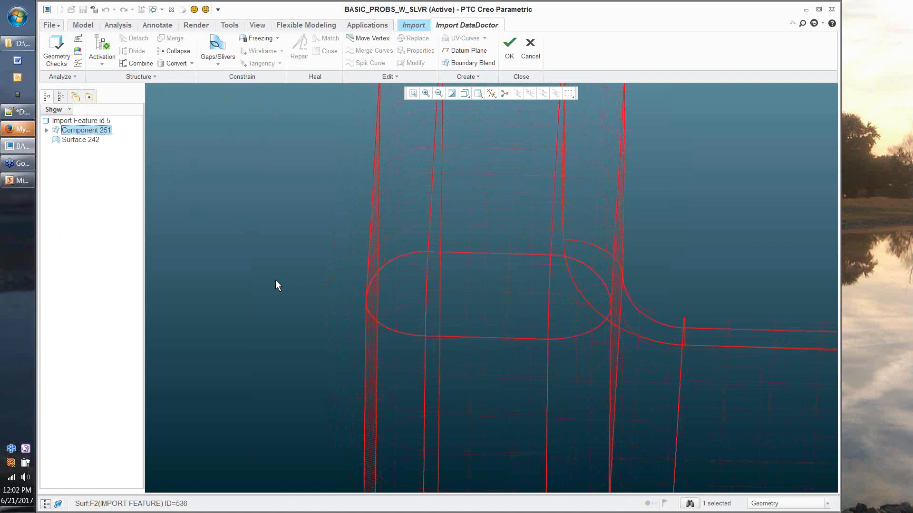
middle_drag(276, 280, 332, 239)
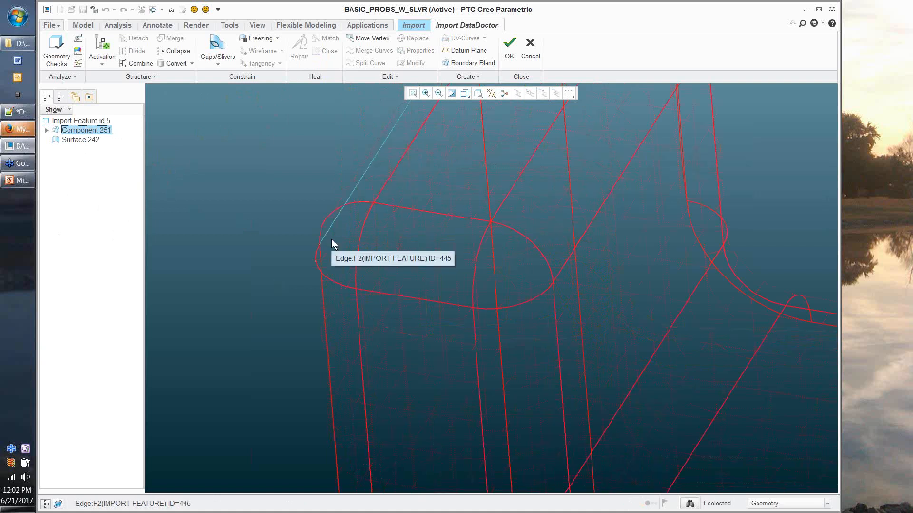
click(81, 140)
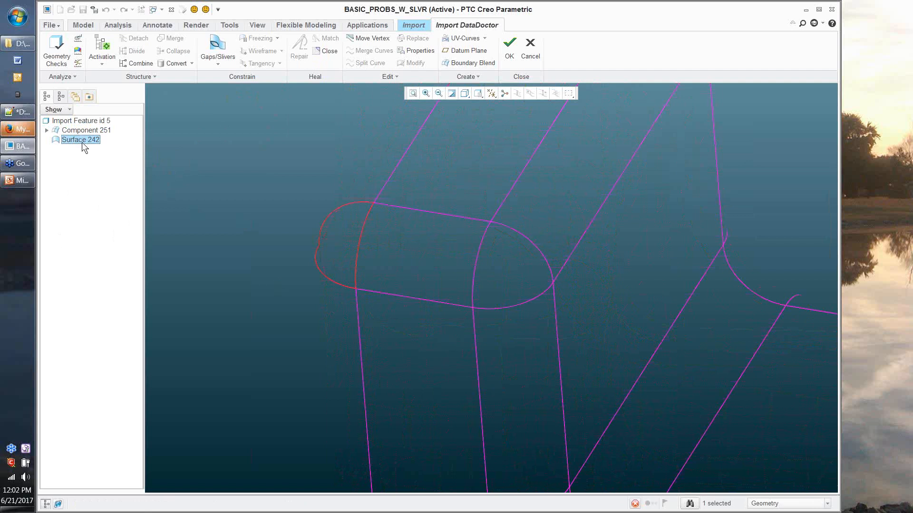
key(Delete)
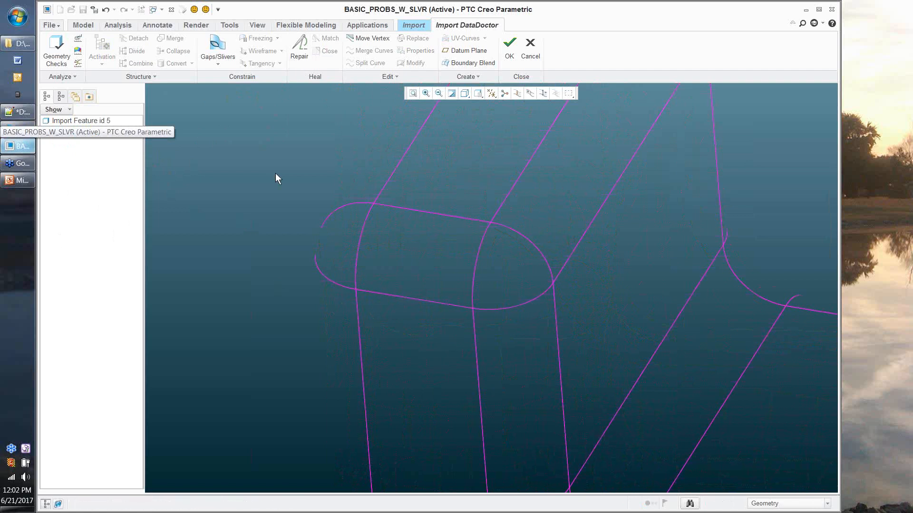
Step: Reset to the standard view and leave Repair without changes
key(ctrl+d)
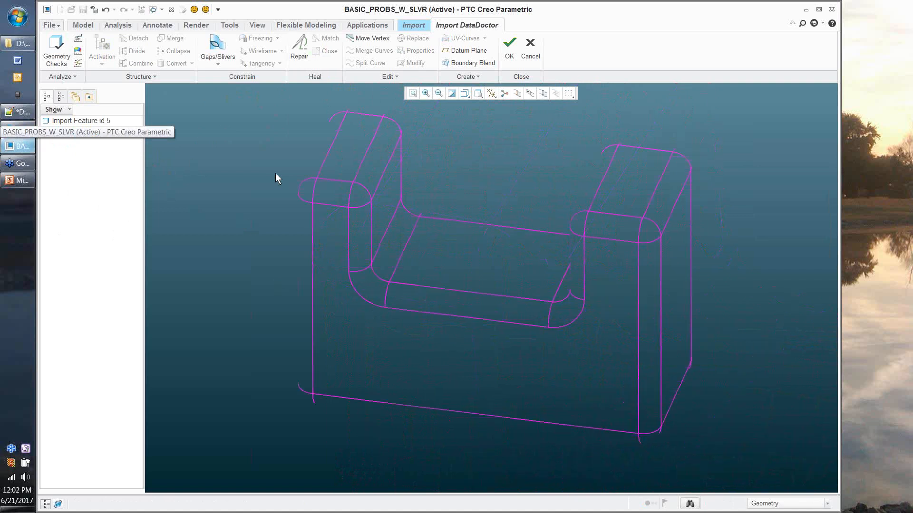
middle_drag(276, 173, 260, 166)
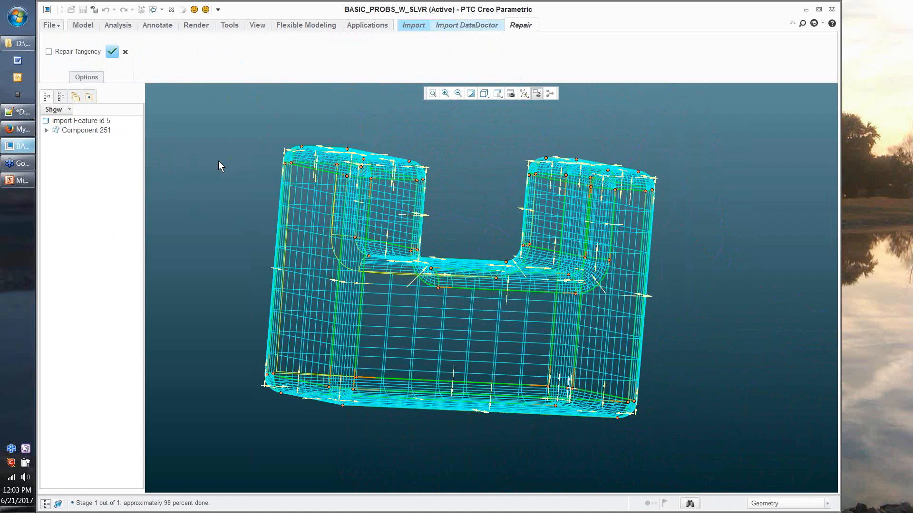
click(125, 52)
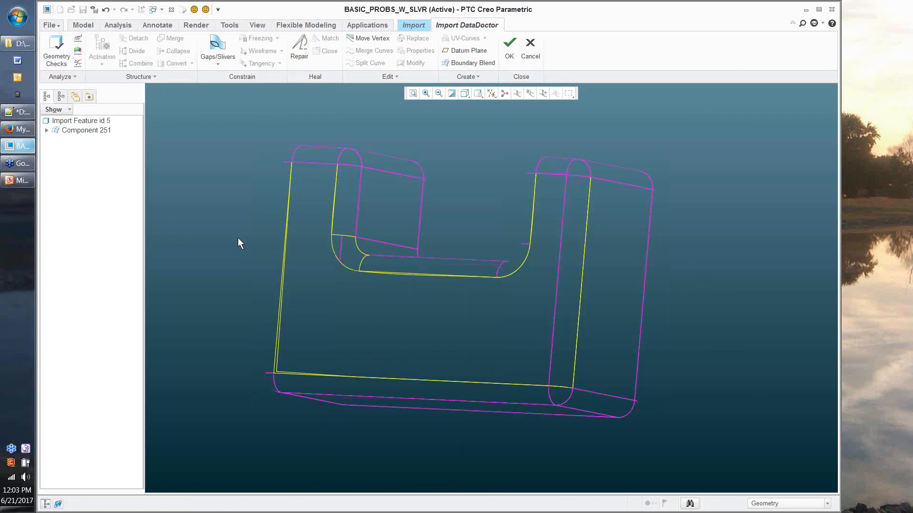
Step: Select the inner face beside the missing fillet plus its adjoining surface for repair
middle_drag(238, 238, 339, 328)
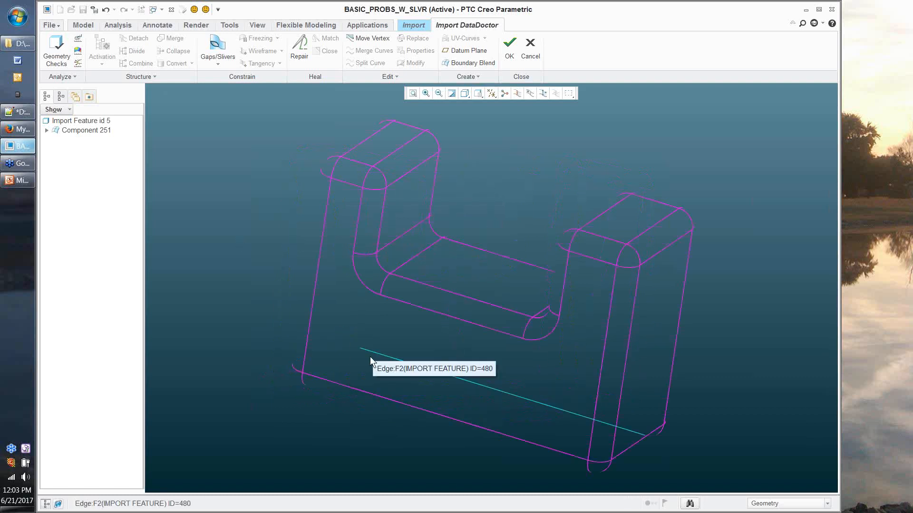
click(350, 371)
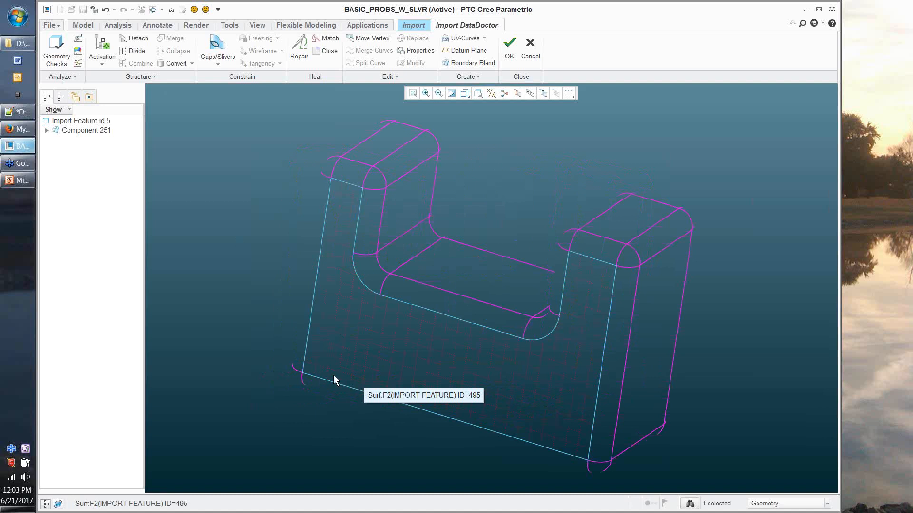
click(215, 302)
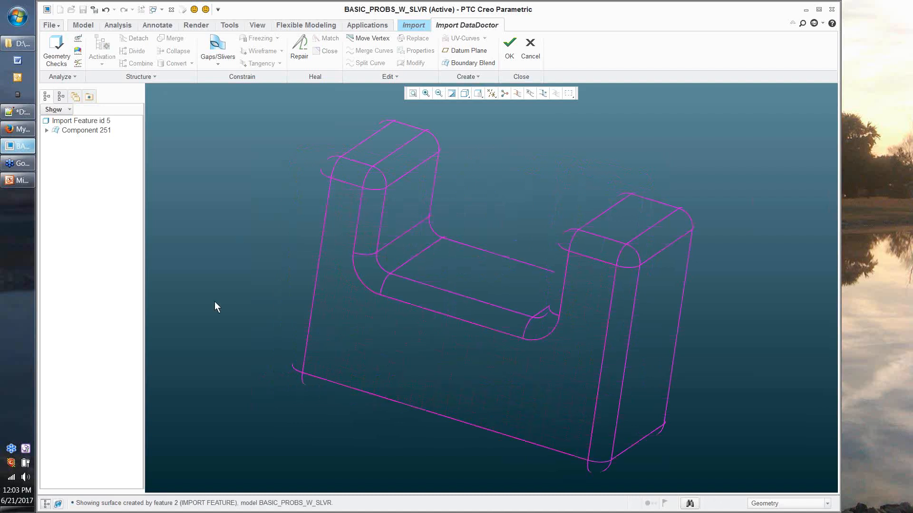
middle_drag(215, 302, 611, 289)
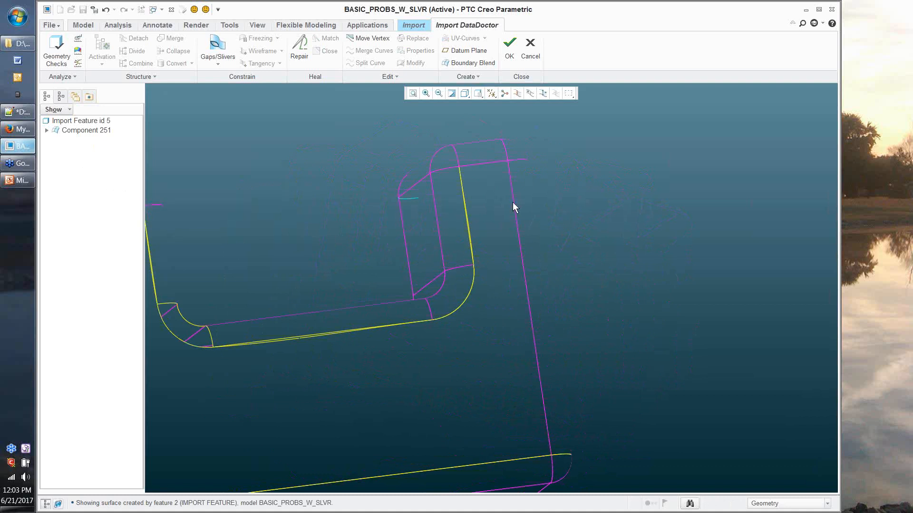
click(456, 214)
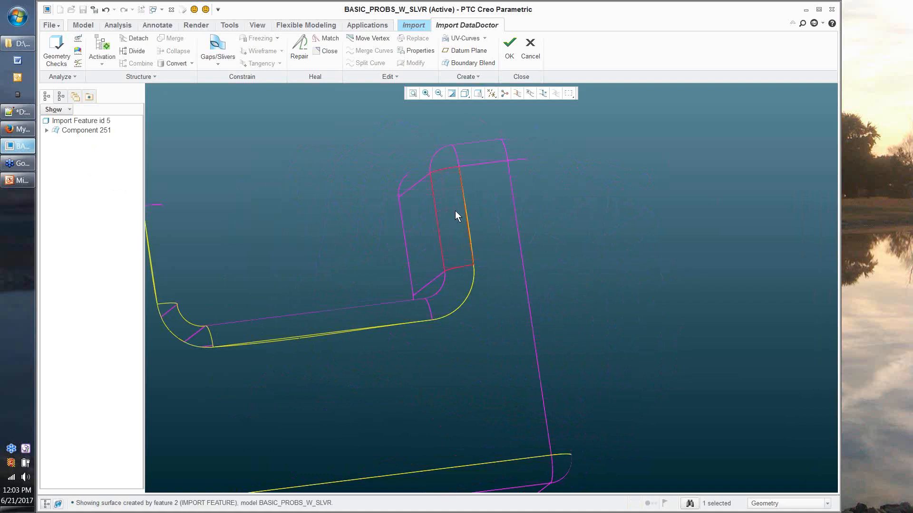
ctrl+click(490, 199)
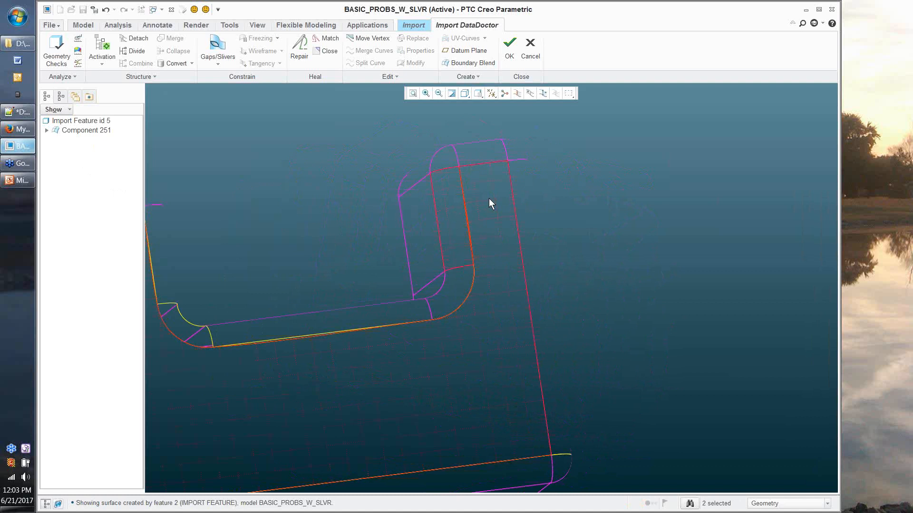
middle_drag(490, 199, 406, 226)
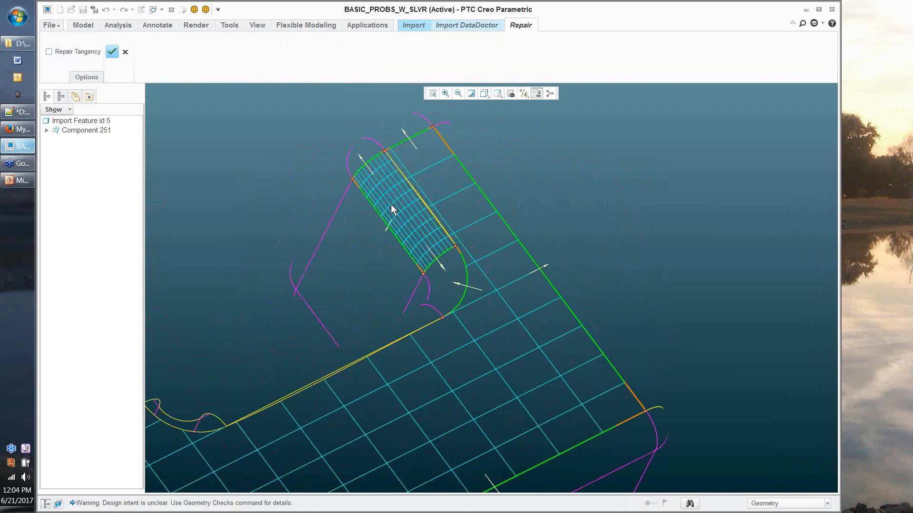
Step: Inspect the repair preview mesh from several angles, then cancel the repair unapplied
scroll(391, 205, up, 5)
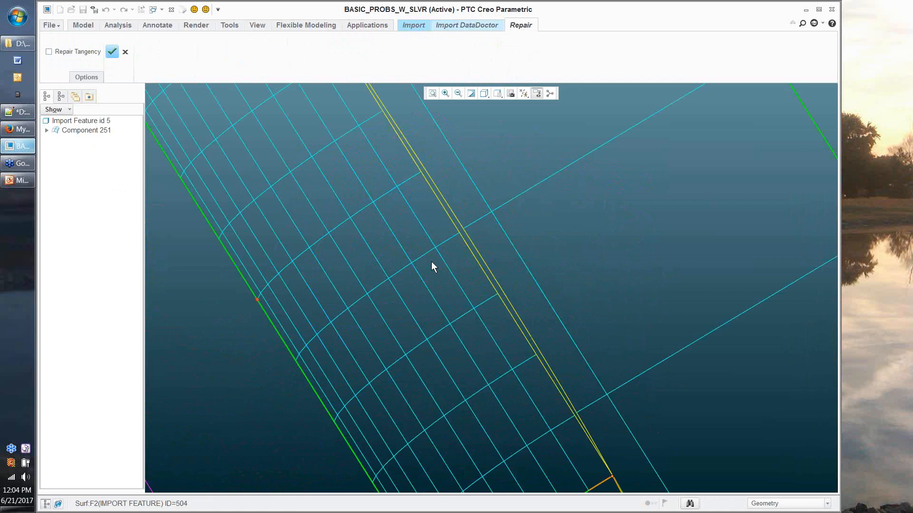
scroll(432, 263, down, 2)
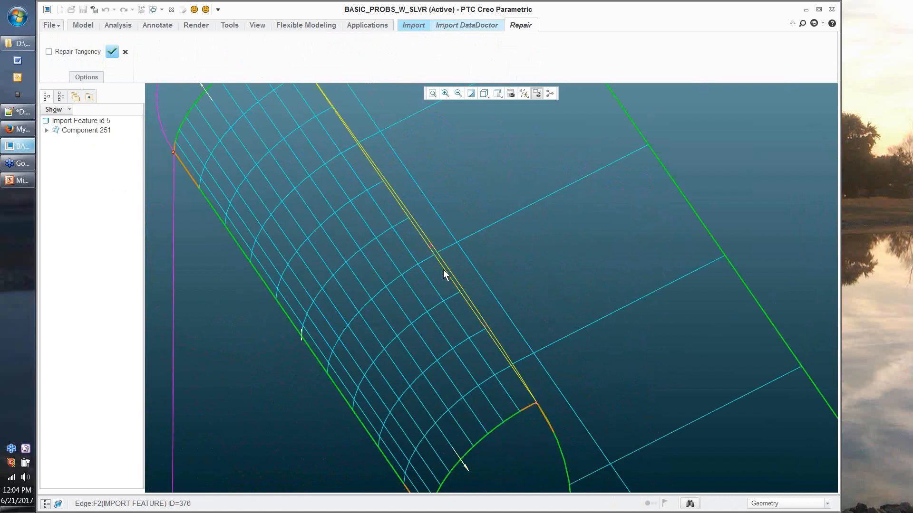
middle_drag(443, 270, 436, 277)
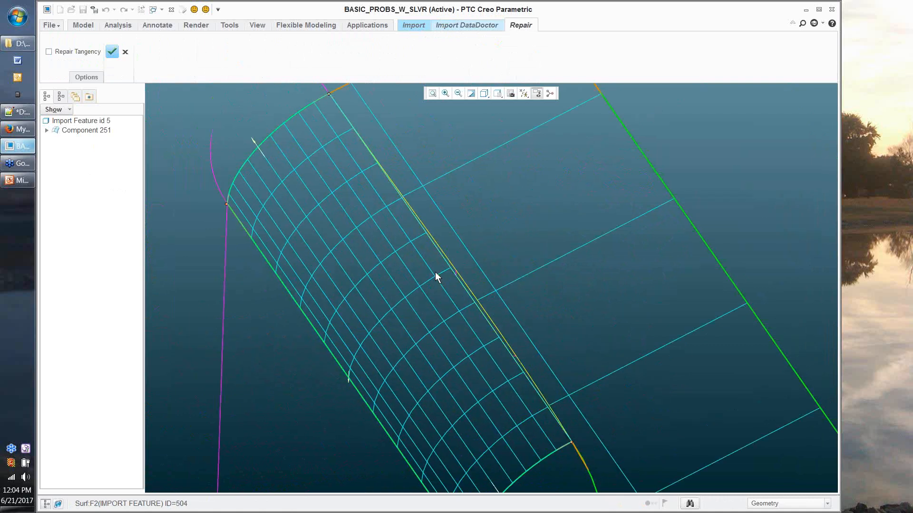
middle_drag(437, 277, 344, 326)
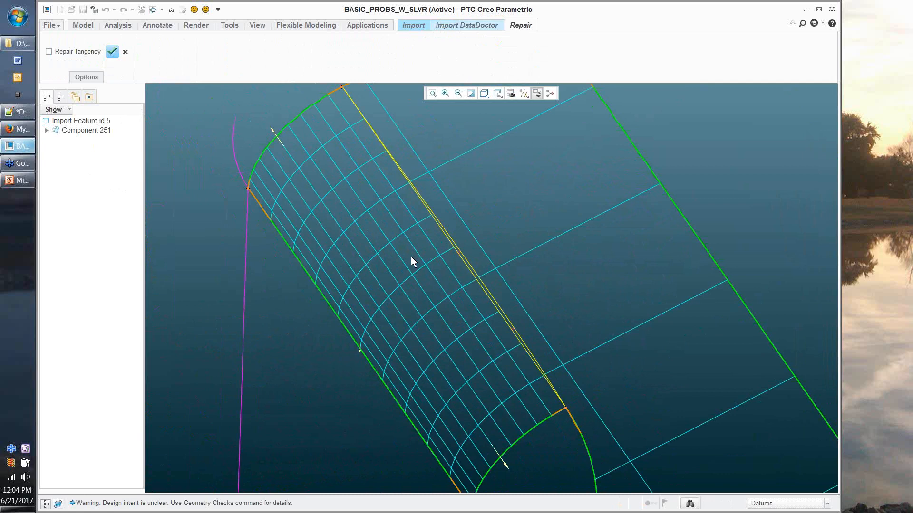
scroll(411, 257, up, 1)
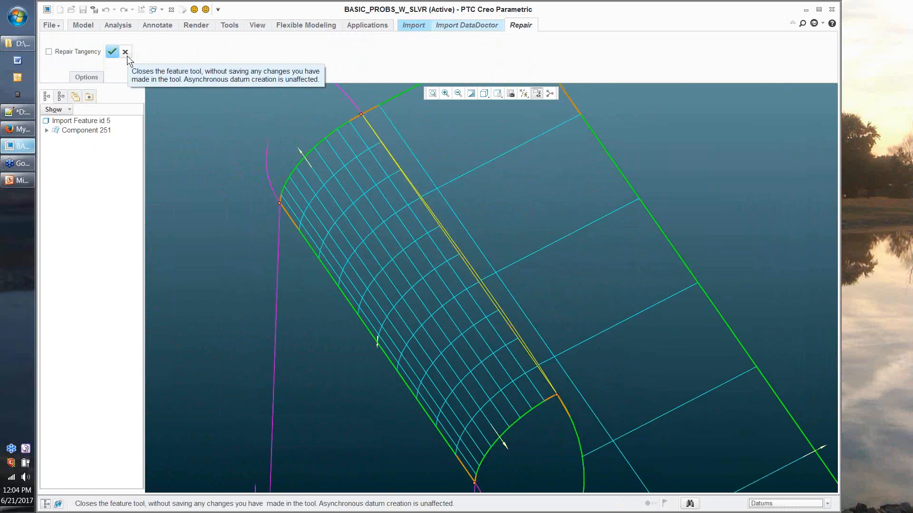
click(125, 52)
scroll(493, 277, down, 4)
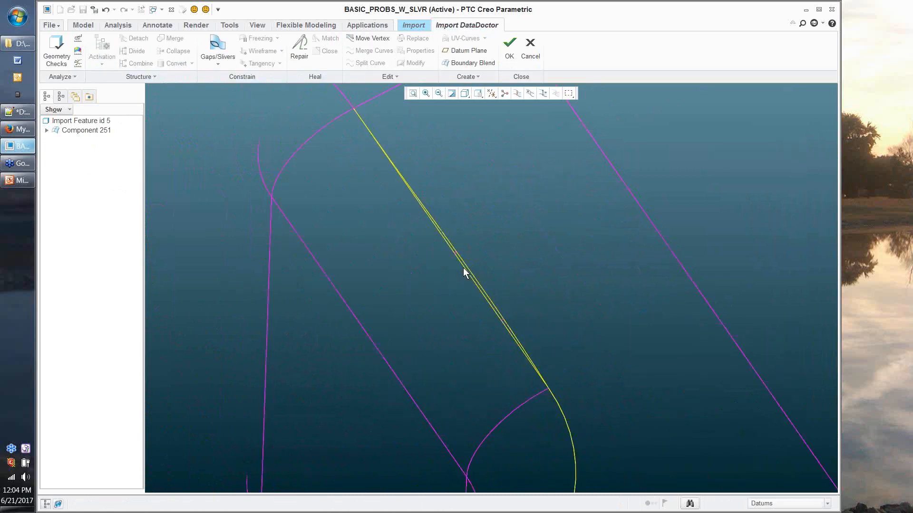
Step: Set the selection filter to Geometry and pick the pocket's long bottom edge
scroll(461, 270, up, 3)
scroll(460, 269, up, 2)
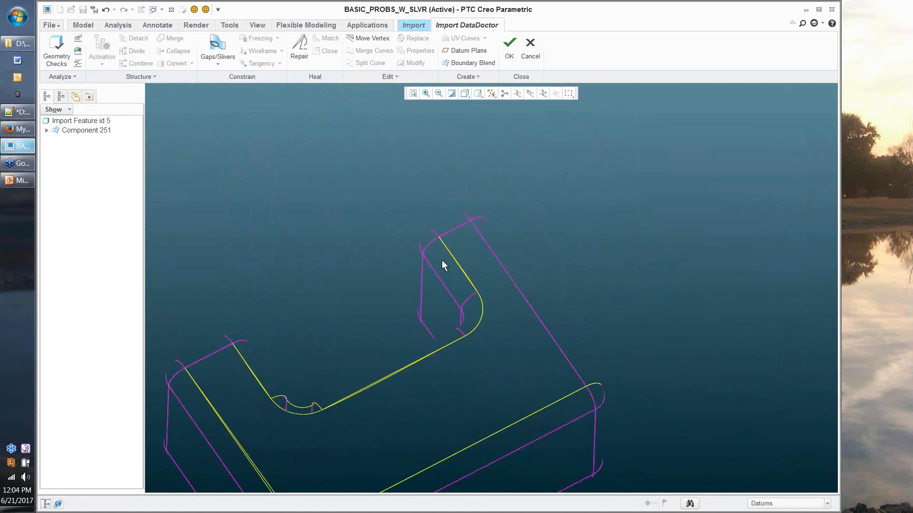
scroll(474, 266, down, 3)
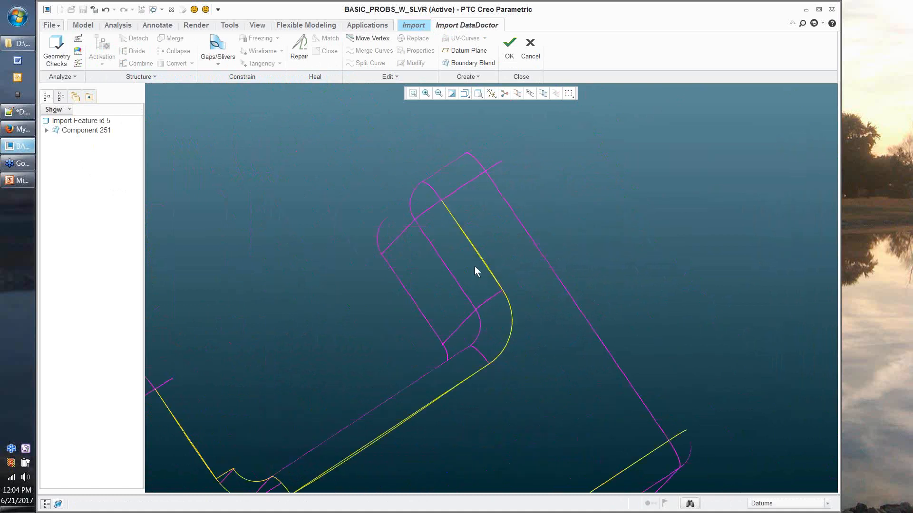
scroll(474, 272, down, 2)
middle_drag(329, 280, 509, 395)
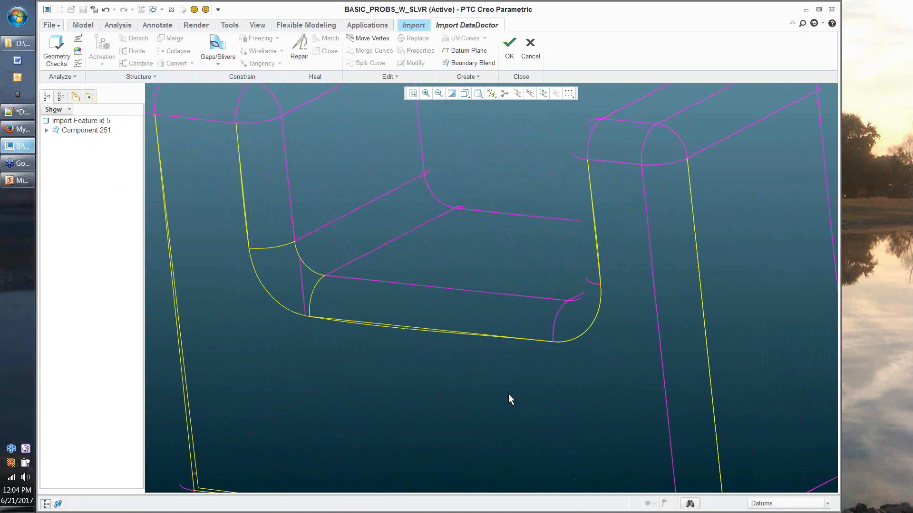
scroll(509, 394, down, 1)
scroll(418, 332, down, 5)
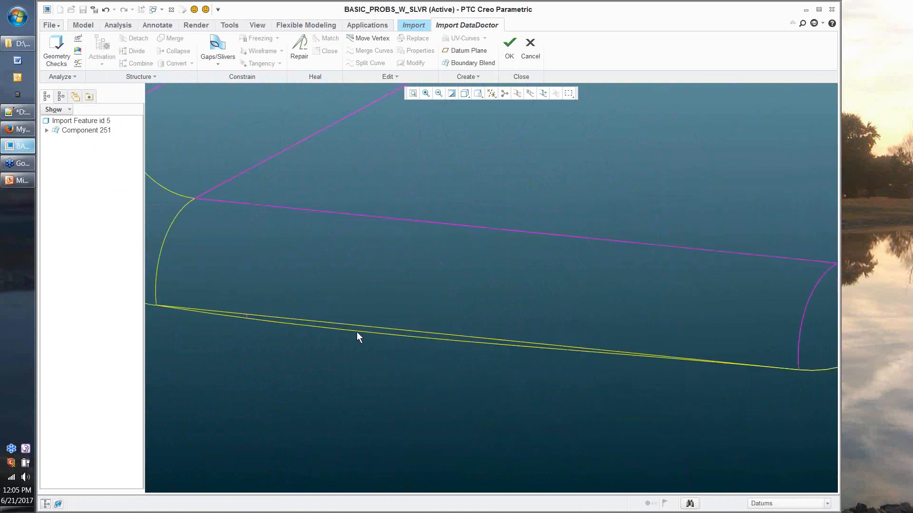
scroll(356, 332, down, 3)
click(827, 504)
click(771, 452)
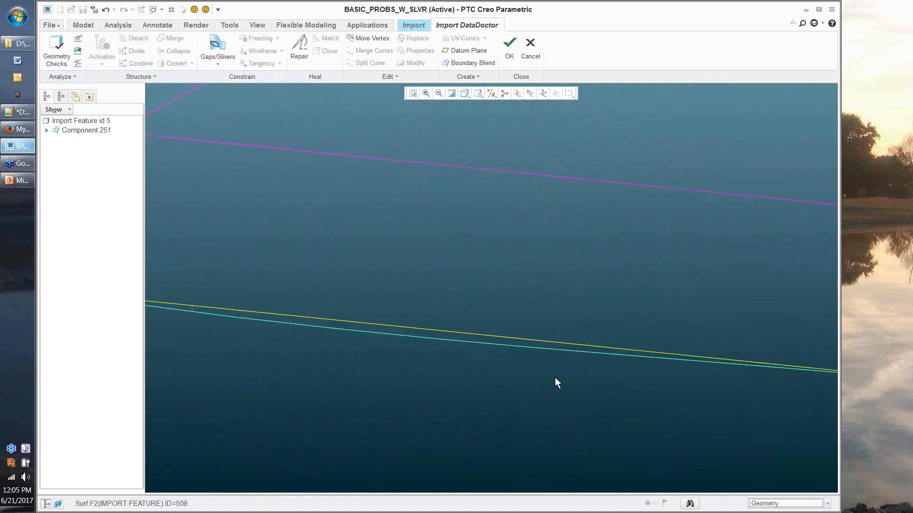
click(450, 343)
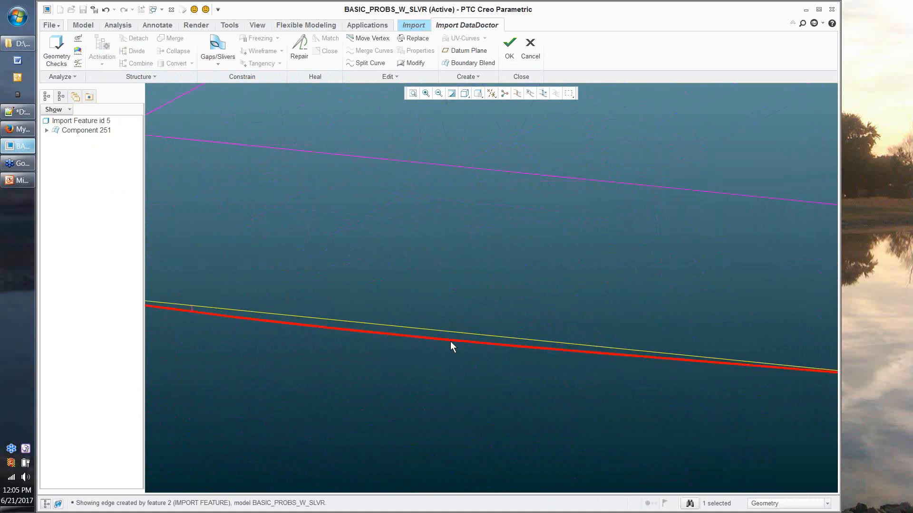
scroll(451, 343, up, 2)
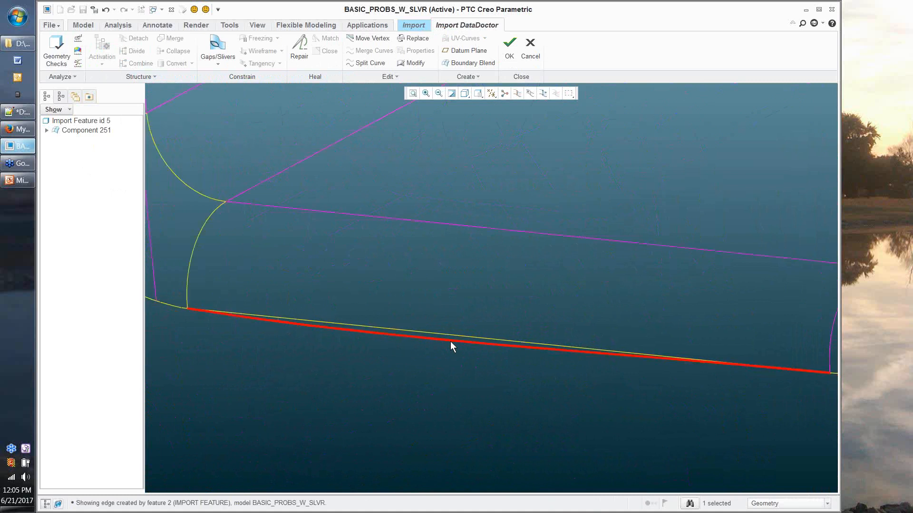
scroll(450, 341, up, 2)
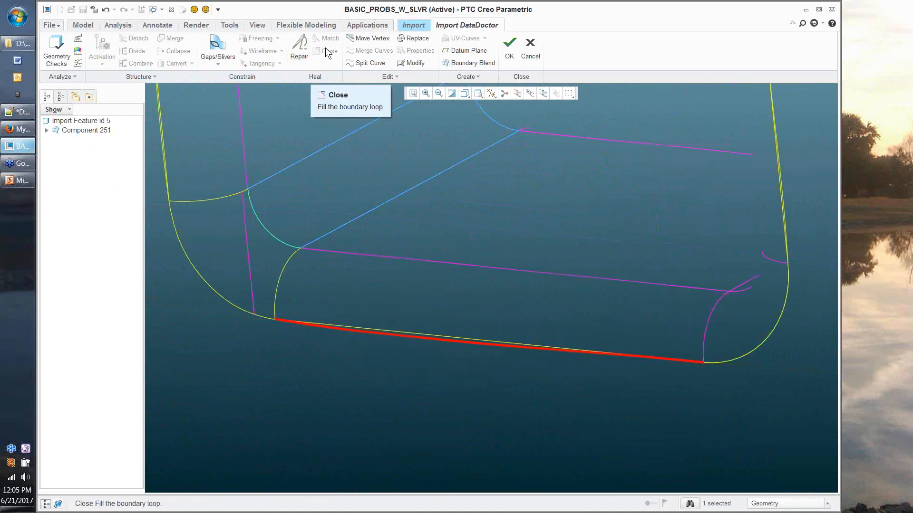
Step: Replace the selected bottom edge with the neighbouring bottom curve and apply it
click(417, 38)
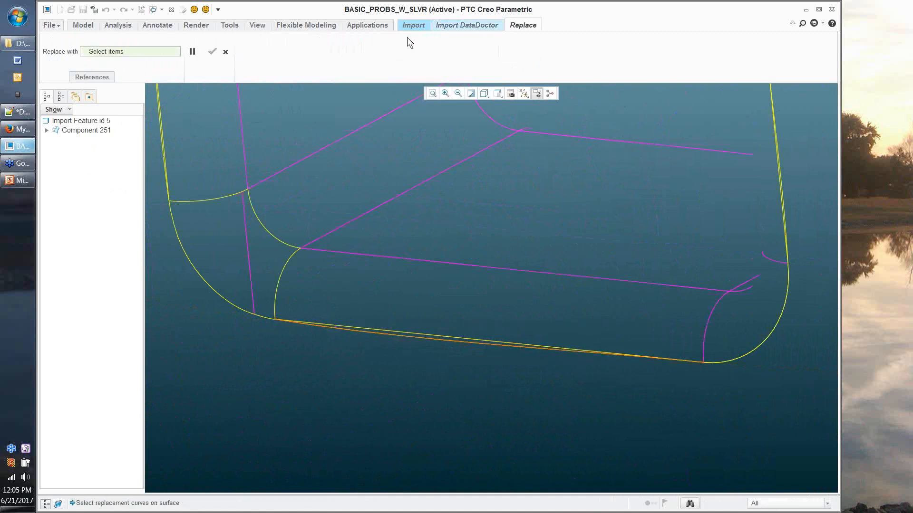
click(475, 341)
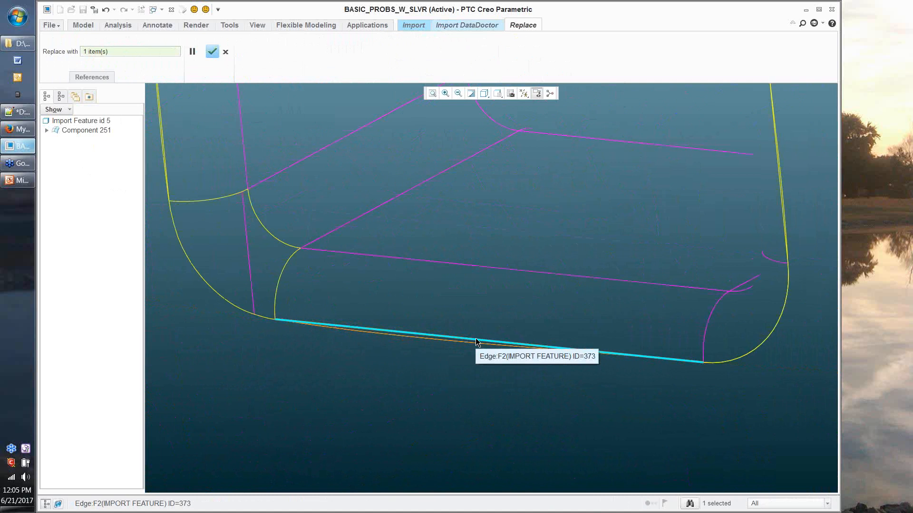
click(476, 338)
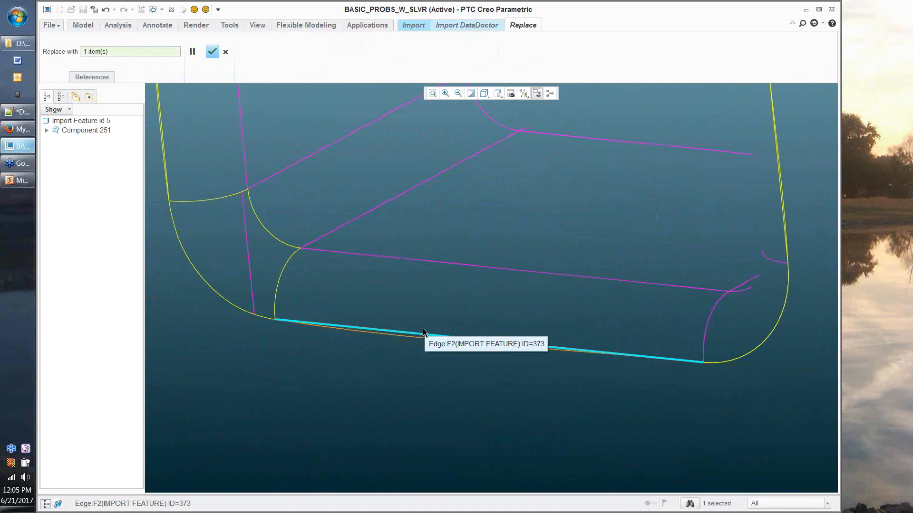
click(207, 55)
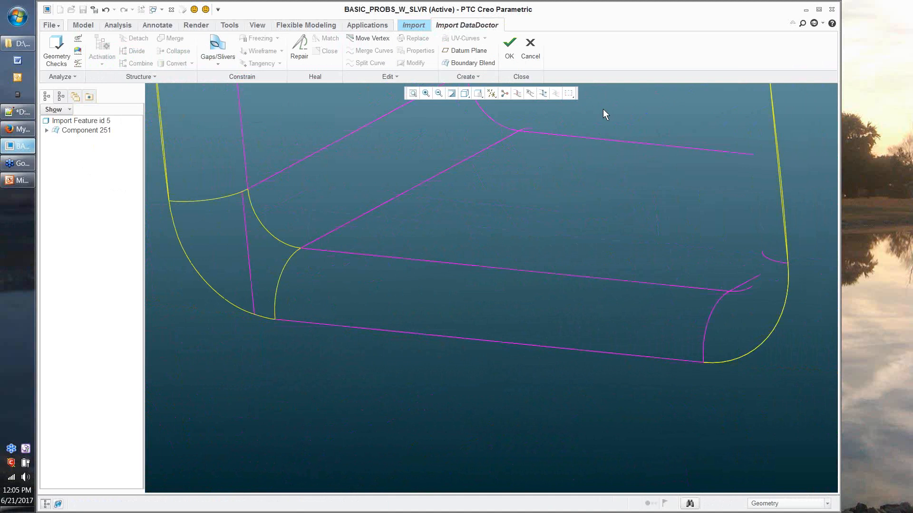
Step: Undo the edge replacement and reorient the view around the U-shaped pocket
click(106, 13)
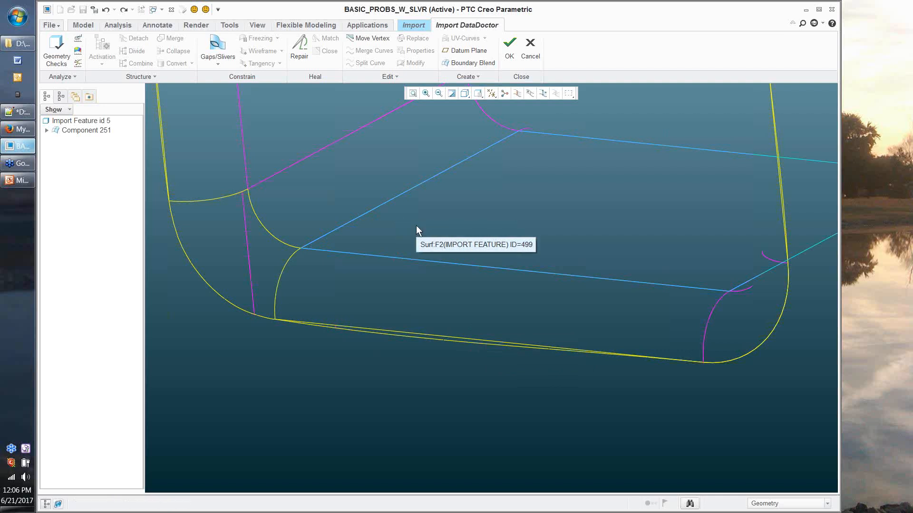
scroll(416, 226, down, 2)
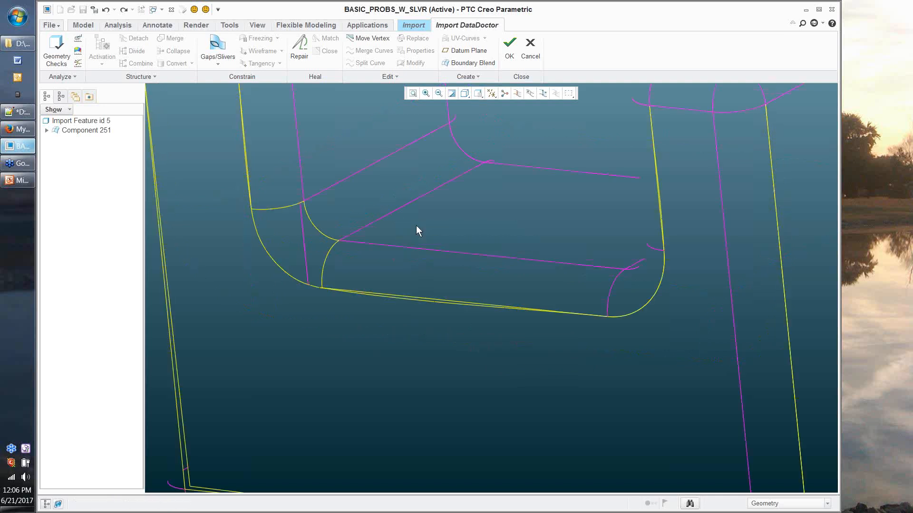
scroll(456, 246, down, 2)
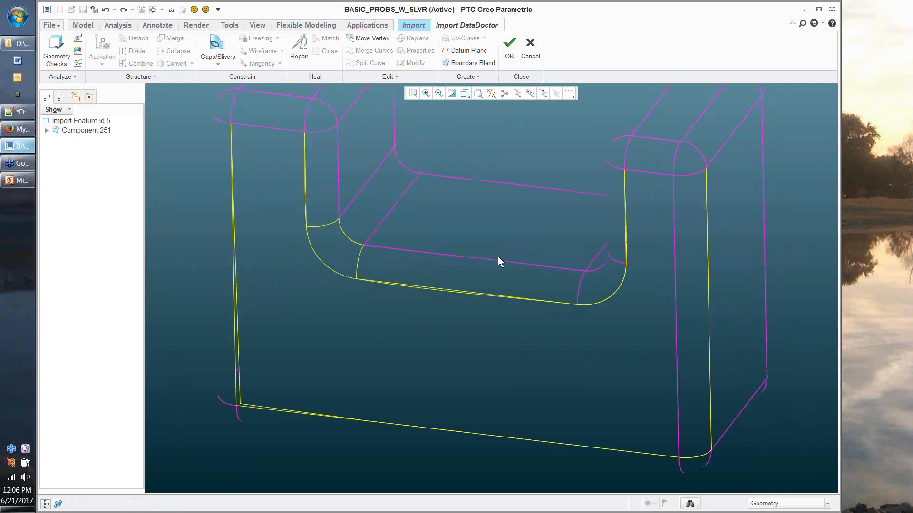
middle_drag(498, 256, 423, 210)
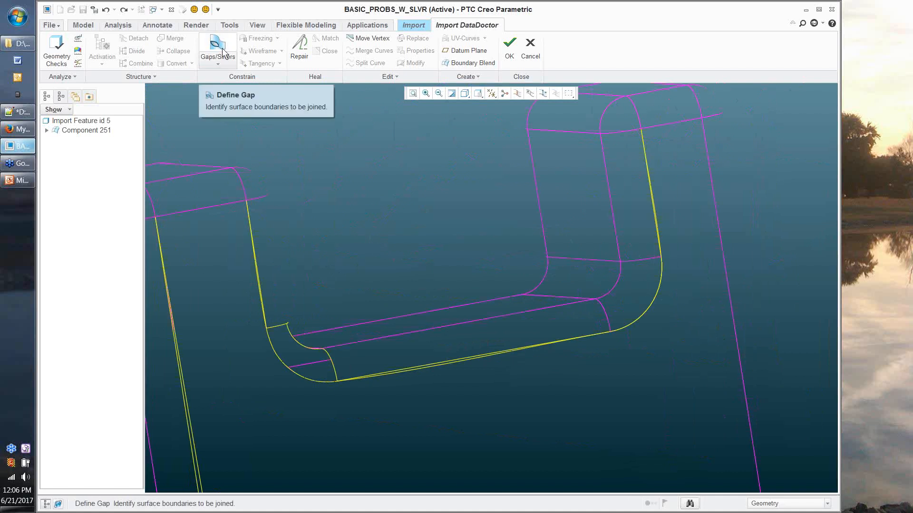
middle_drag(359, 173, 358, 165)
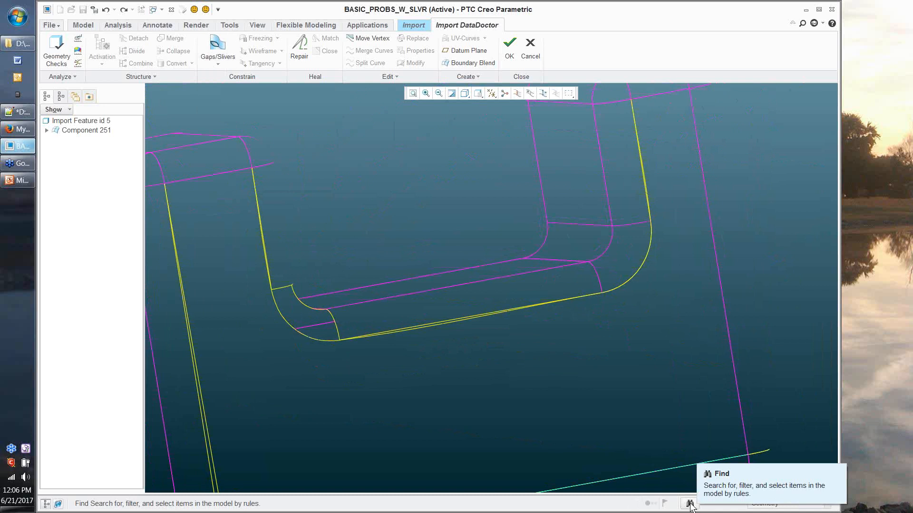
click(691, 505)
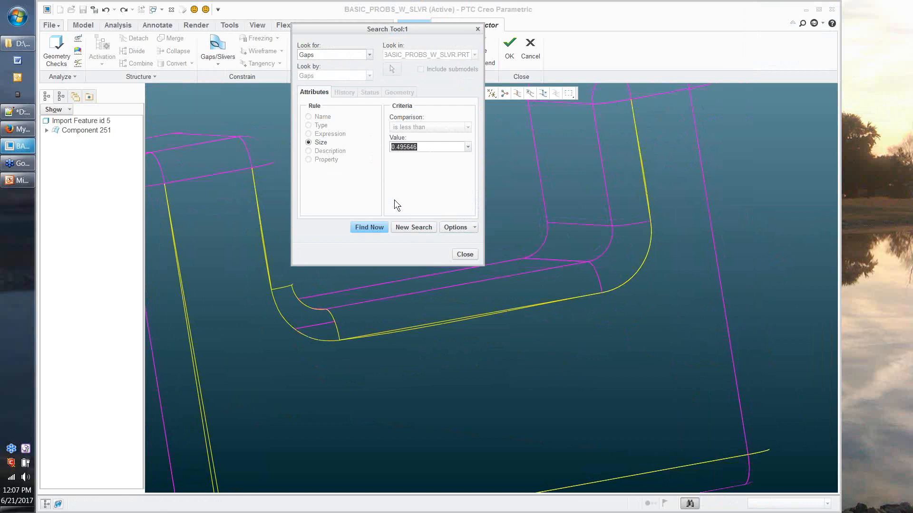
click(464, 255)
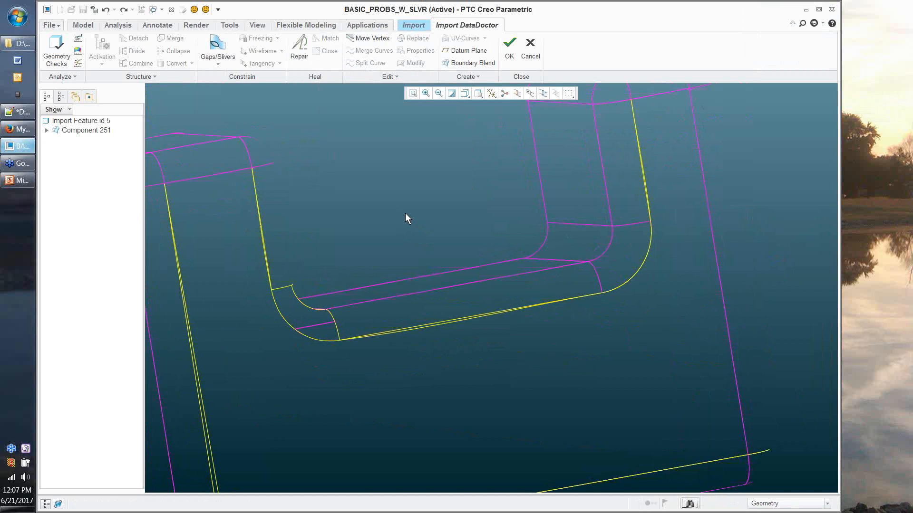
middle_drag(405, 214, 339, 177)
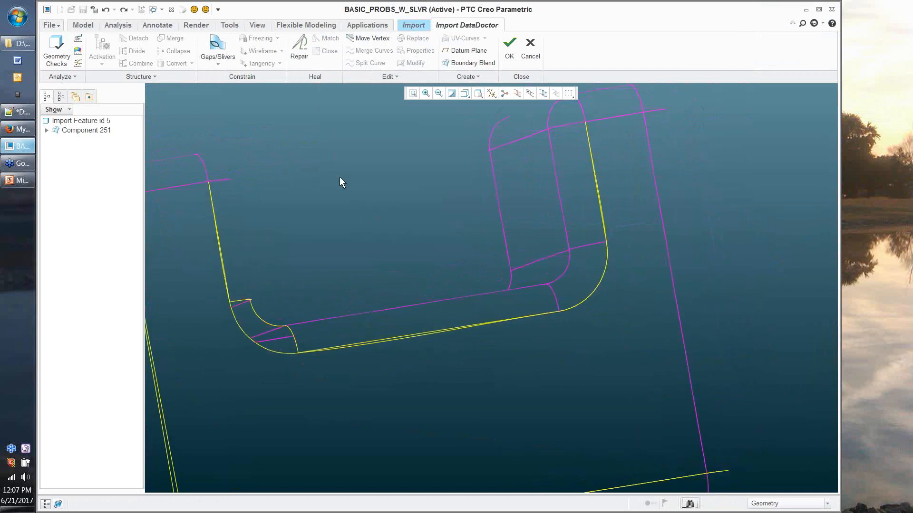
Step: Start a gap definition and set one-sided edge 91 as Side 1
click(228, 58)
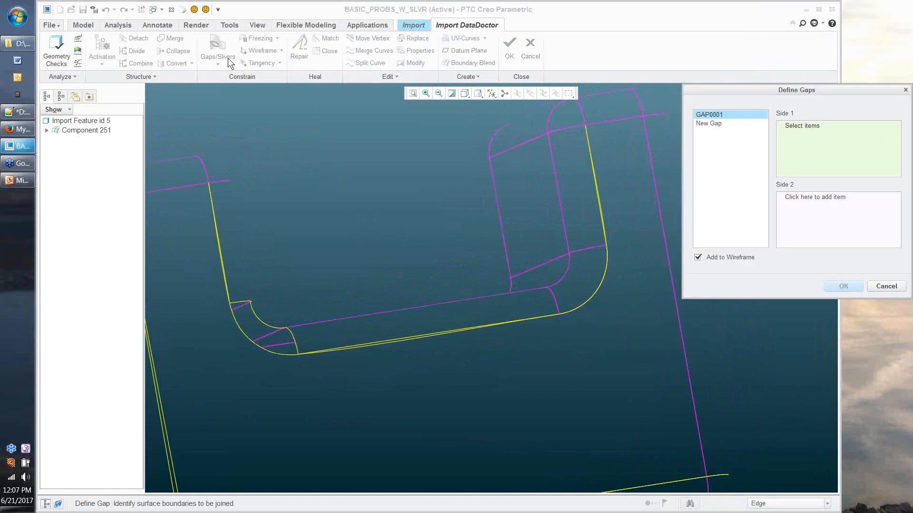
drag(737, 92, 675, 84)
middle_drag(674, 83, 650, 251)
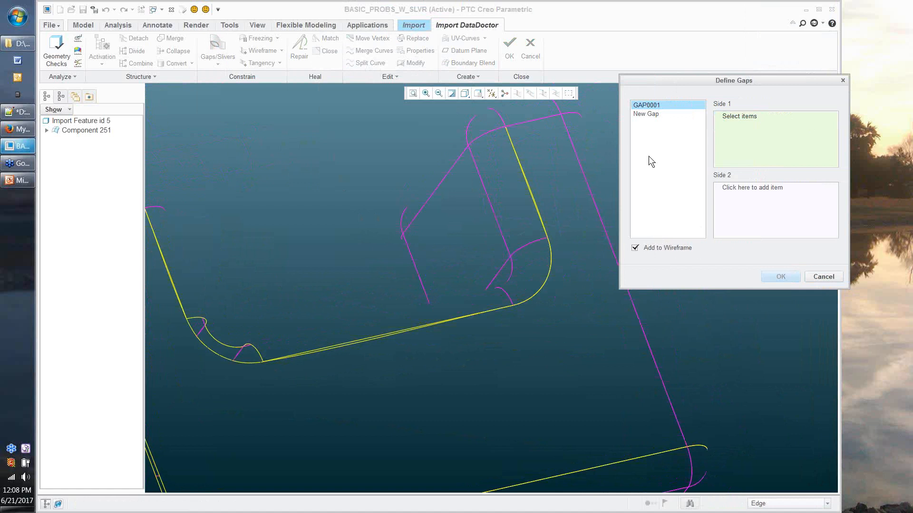
click(531, 198)
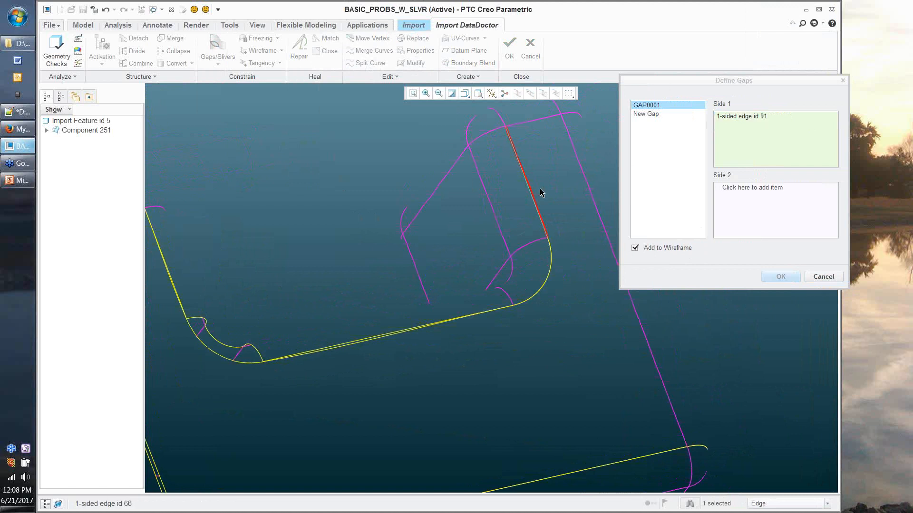
scroll(540, 189, down, 1)
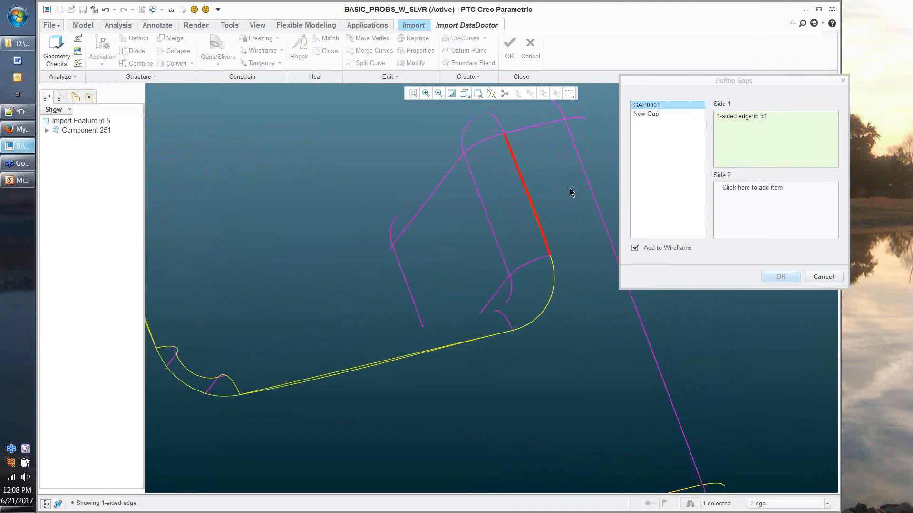
scroll(569, 192, down, 2)
scroll(446, 312, down, 2)
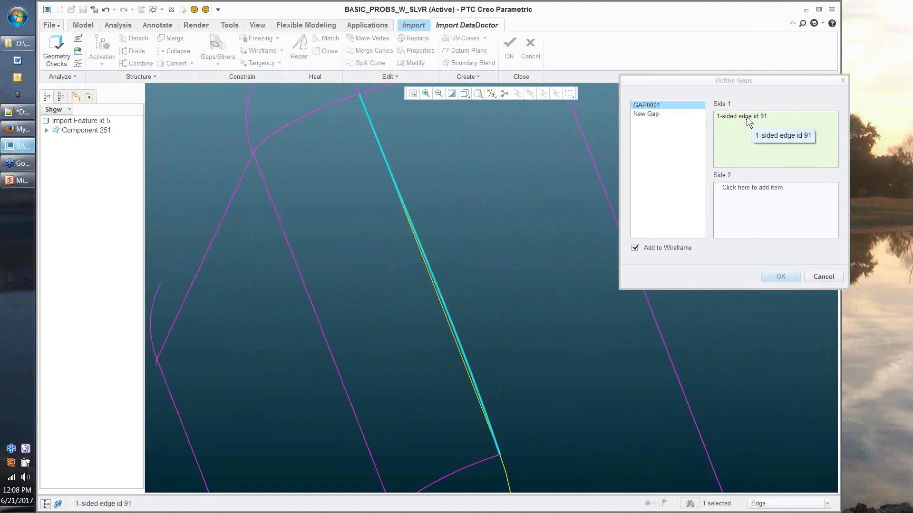
Step: Set one-sided edge 66 as Side 2 and create gap GAP0001
click(748, 188)
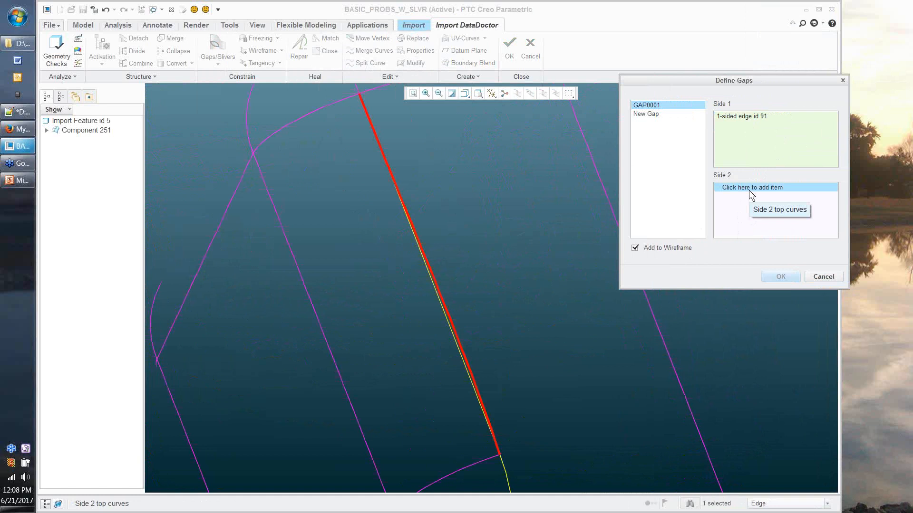
click(429, 272)
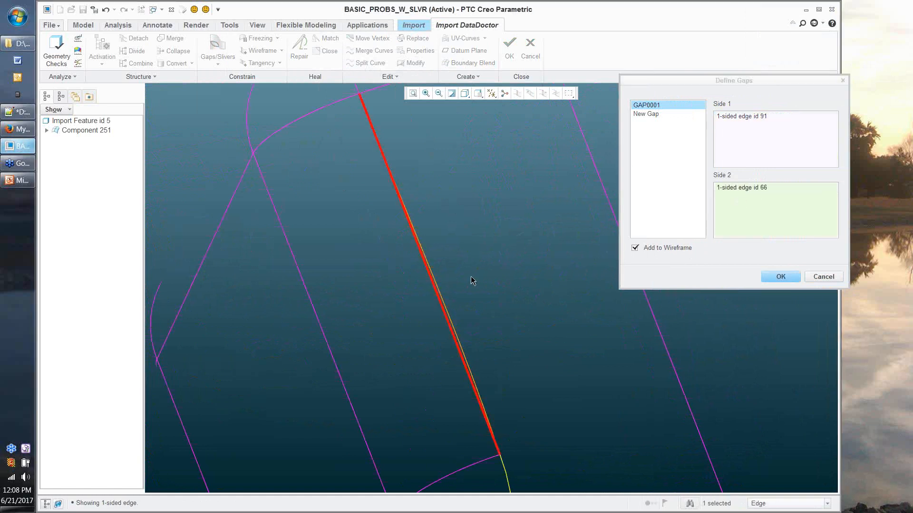
scroll(471, 280, up, 2)
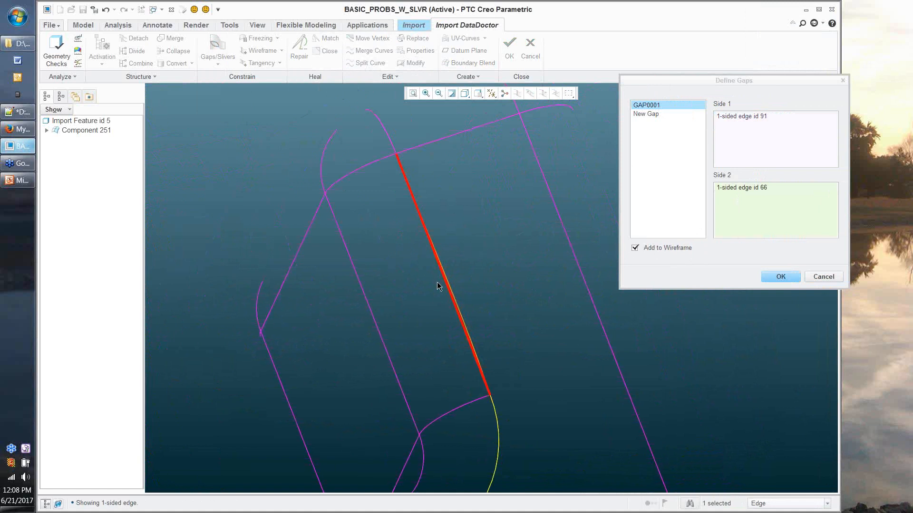
scroll(437, 282, down, 1)
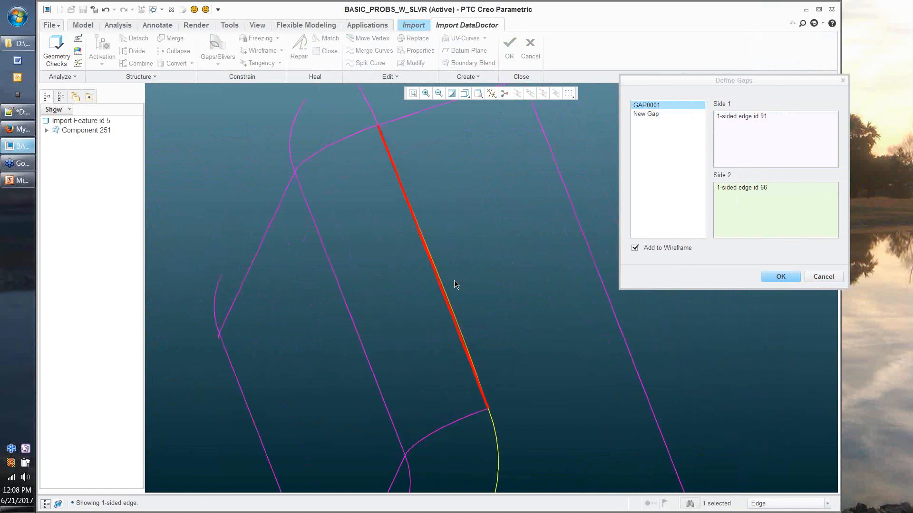
scroll(455, 282, down, 1)
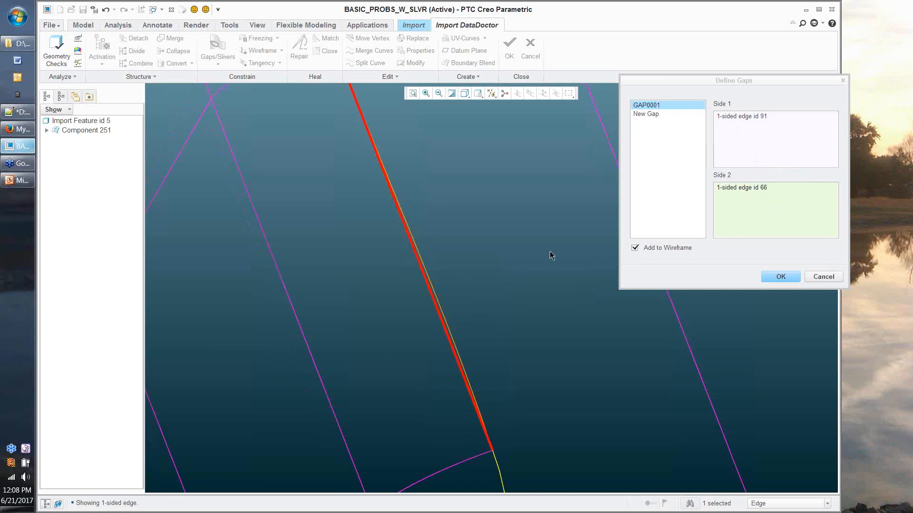
scroll(549, 251, down, 3)
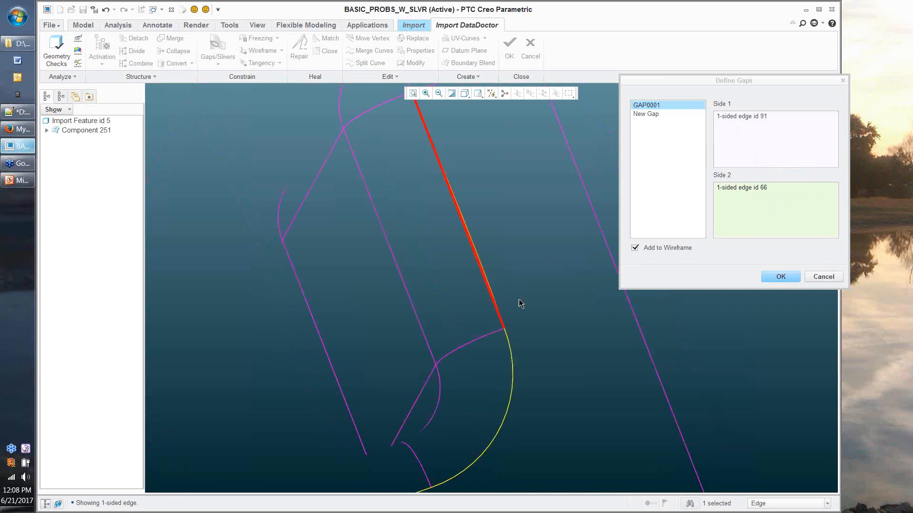
click(788, 280)
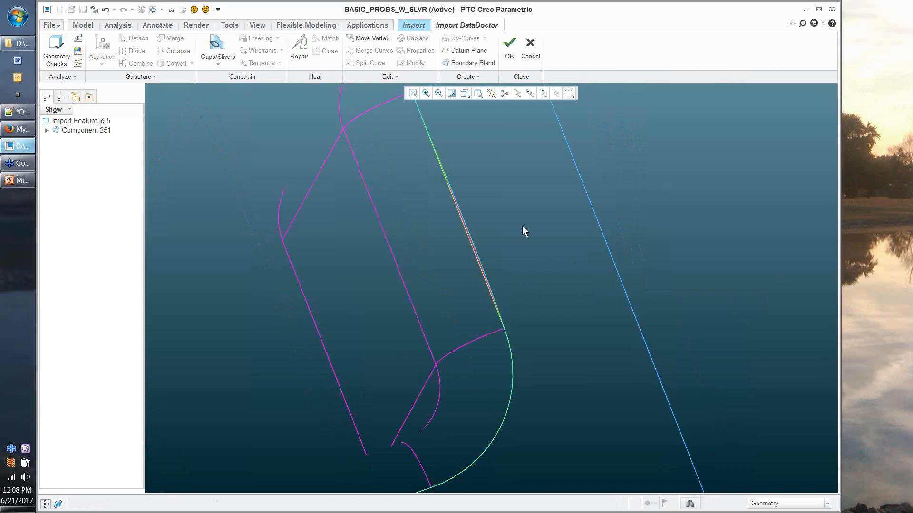
Step: Select both surfaces along the slot corner's straight edge and apply a Repair
scroll(522, 226, down, 2)
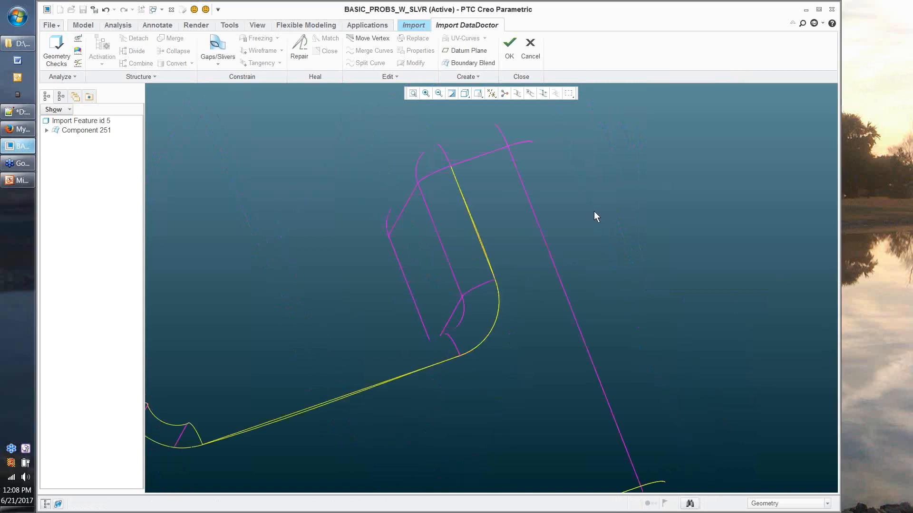
scroll(537, 214, up, 2)
click(372, 257)
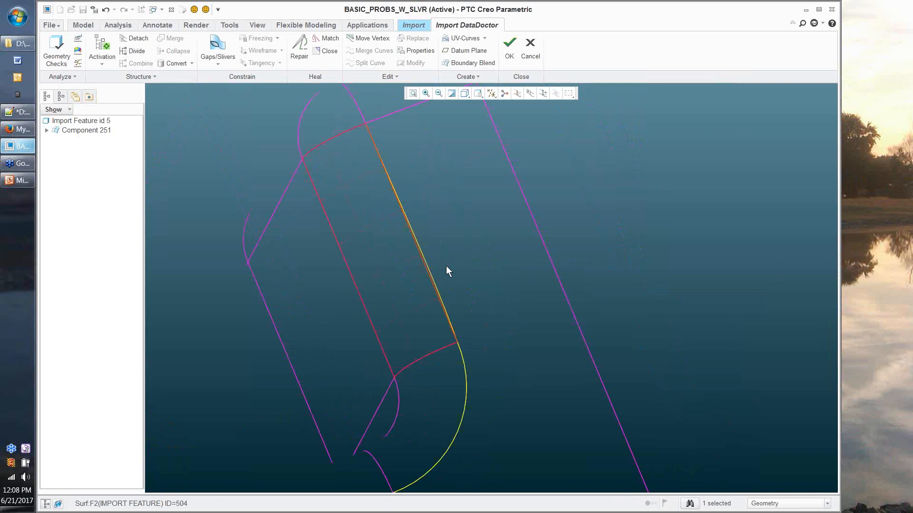
ctrl+click(464, 230)
click(300, 52)
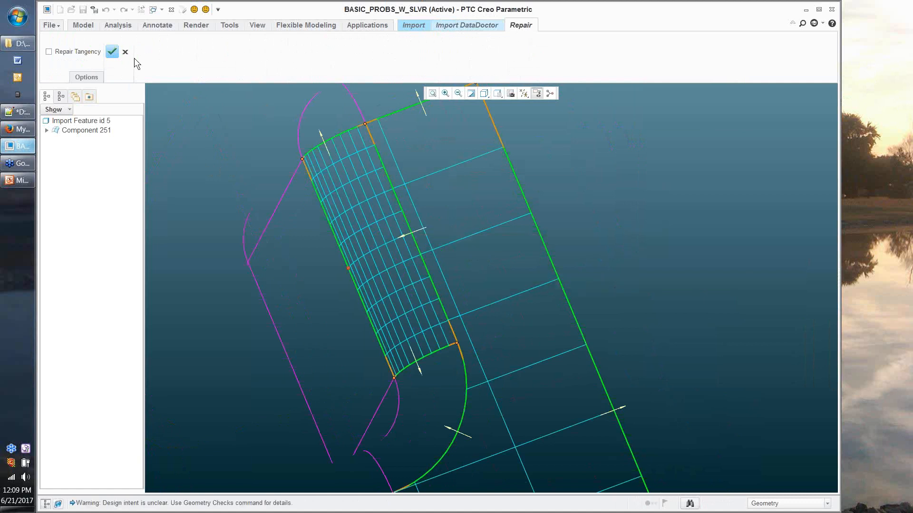
click(110, 52)
Step: Orbit and zoom the wireframe to bring the slot's bottom corner into view
scroll(191, 179, up, 4)
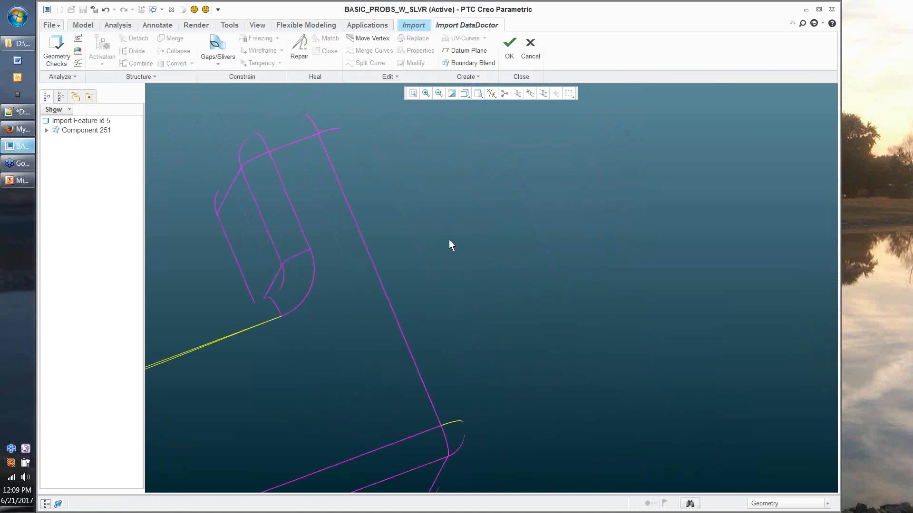
scroll(470, 251, down, 3)
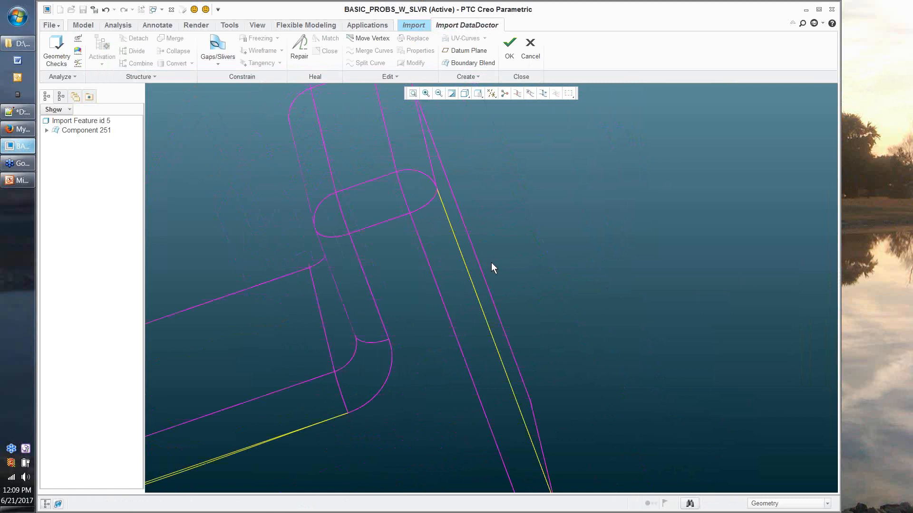
middle_drag(491, 262, 514, 335)
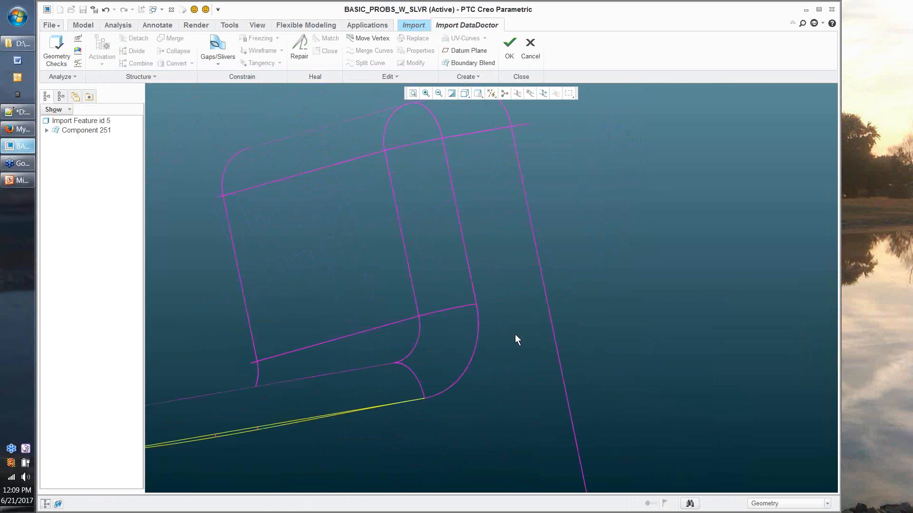
scroll(515, 335, down, 1)
middle_drag(424, 404, 484, 320)
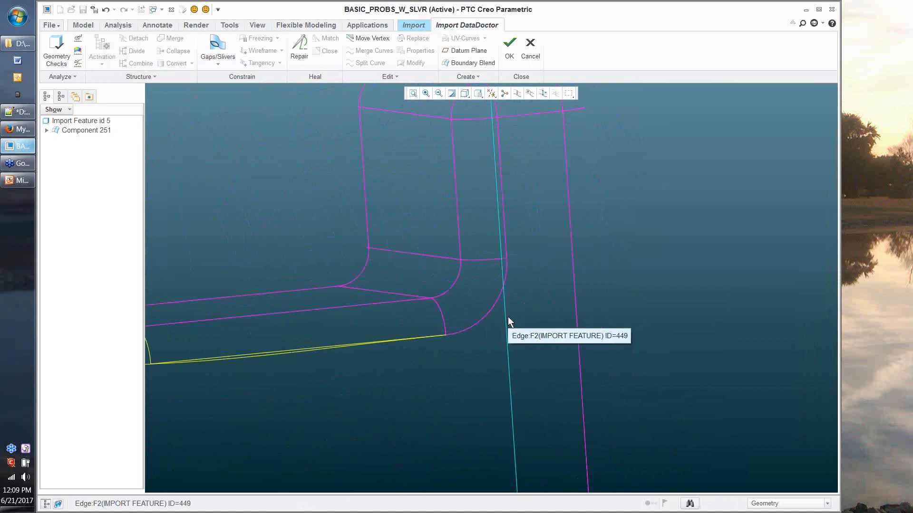
scroll(508, 316, down, 2)
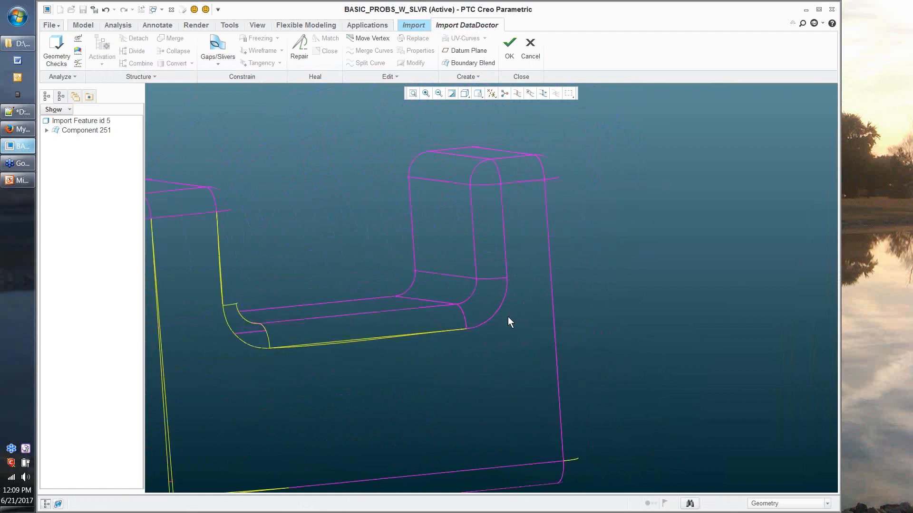
middle_drag(508, 317, 360, 209)
scroll(367, 226, up, 2)
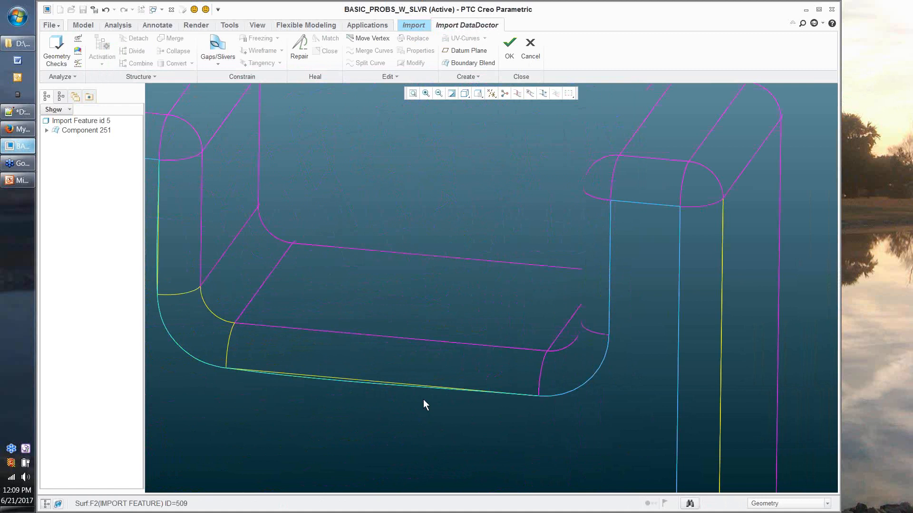
scroll(423, 399, up, 1)
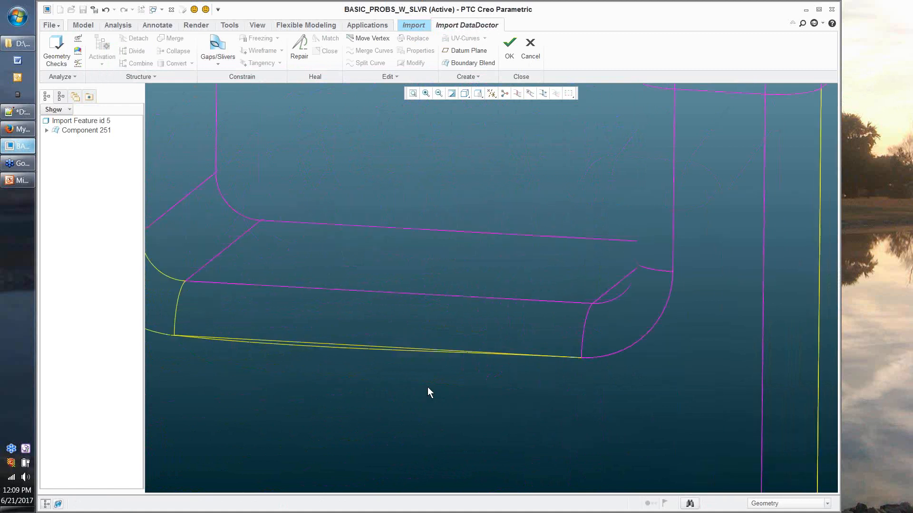
scroll(427, 387, up, 1)
Step: Replace the slot's bottom edge with the curve on the surface, then view the slot obliquely
click(384, 388)
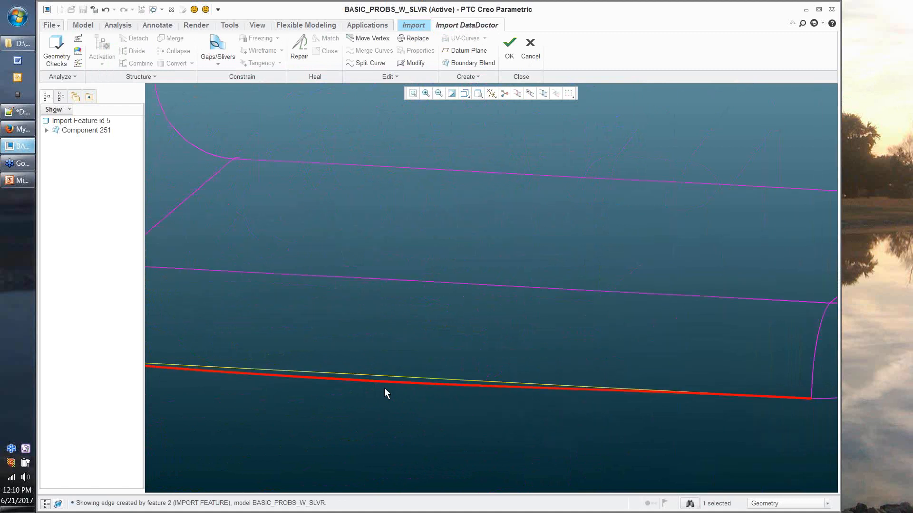
click(413, 39)
scroll(319, 302, down, 3)
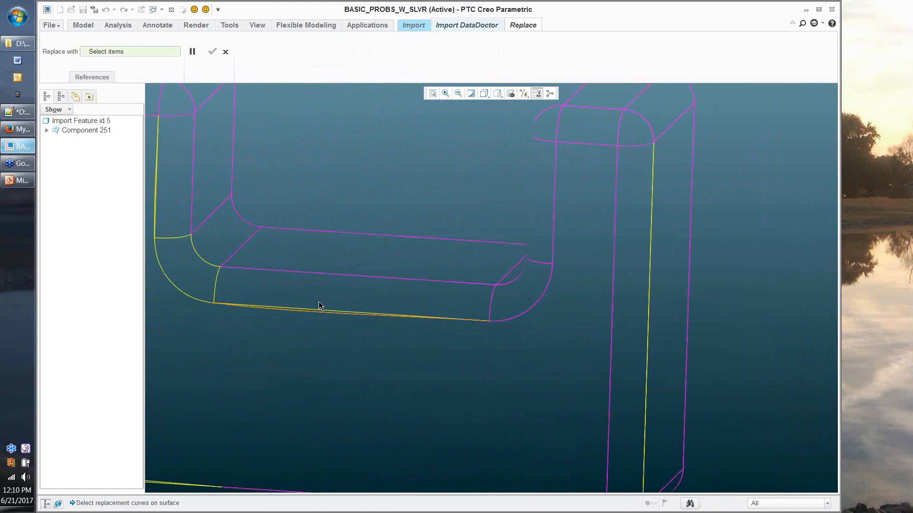
click(320, 306)
scroll(227, 313, up, 2)
middle_click(177, 139)
scroll(290, 201, up, 2)
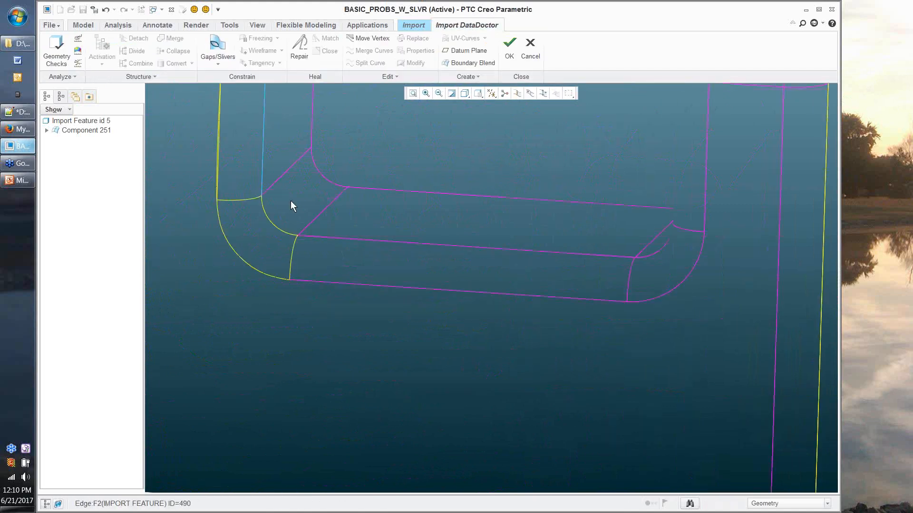
scroll(290, 200, up, 3)
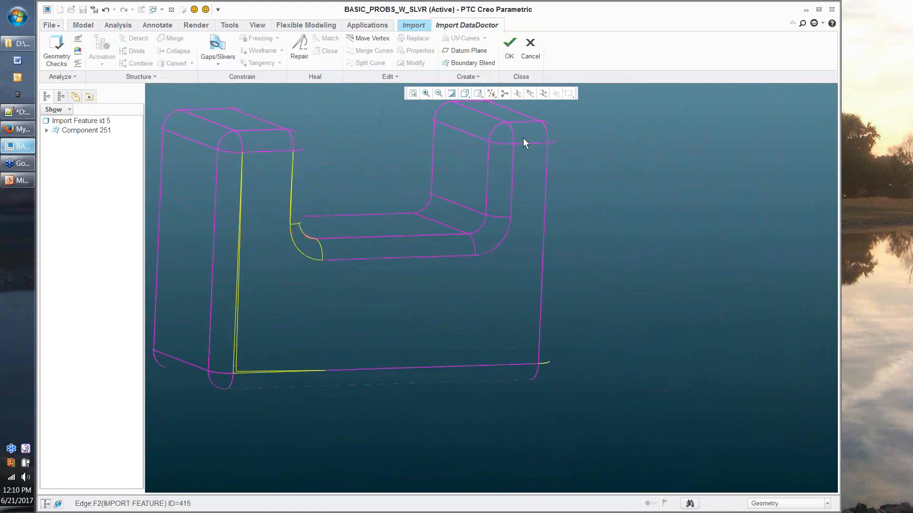
middle_drag(523, 138, 513, 144)
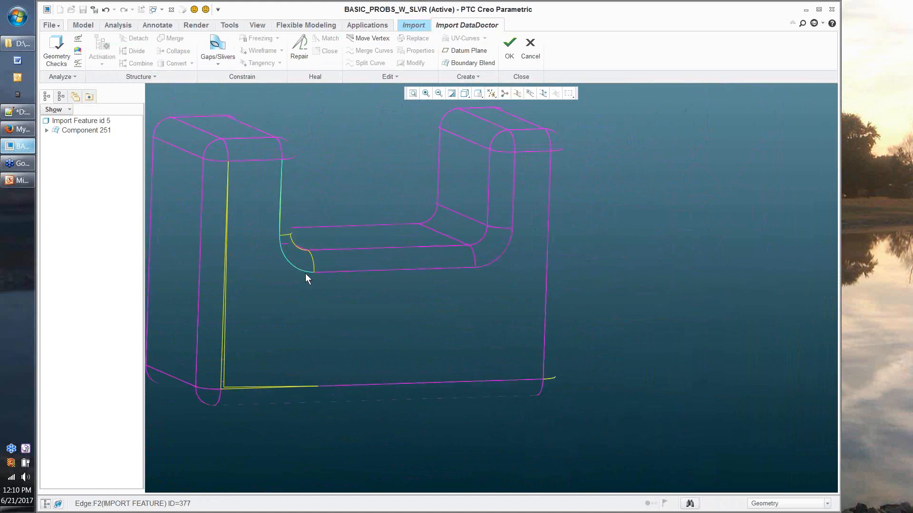
middle_drag(306, 274, 313, 244)
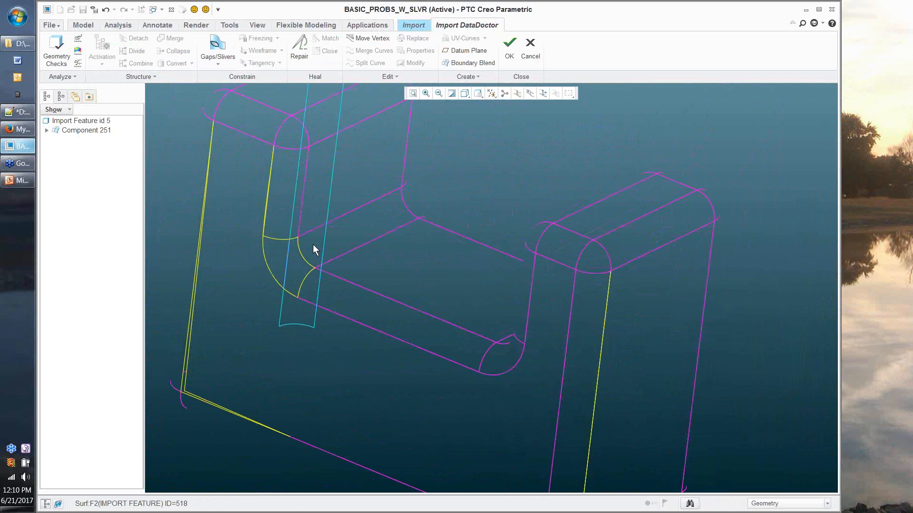
click(465, 93)
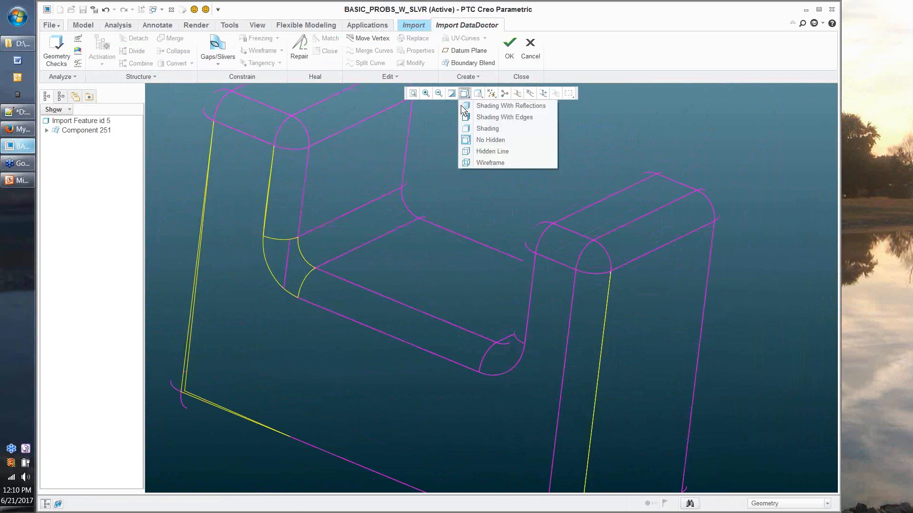
Step: Switch to Shading With Edges and orbit around the repaired slot corner and underside
click(463, 117)
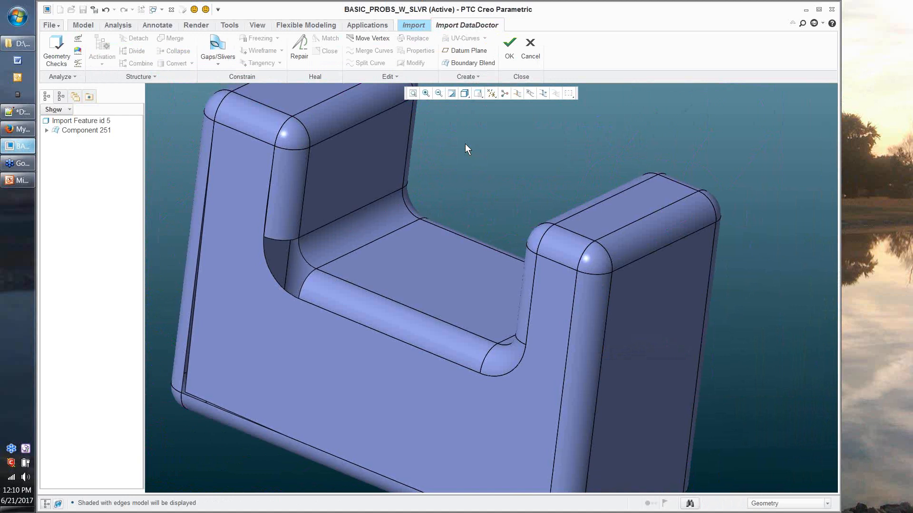
middle_drag(465, 144, 268, 295)
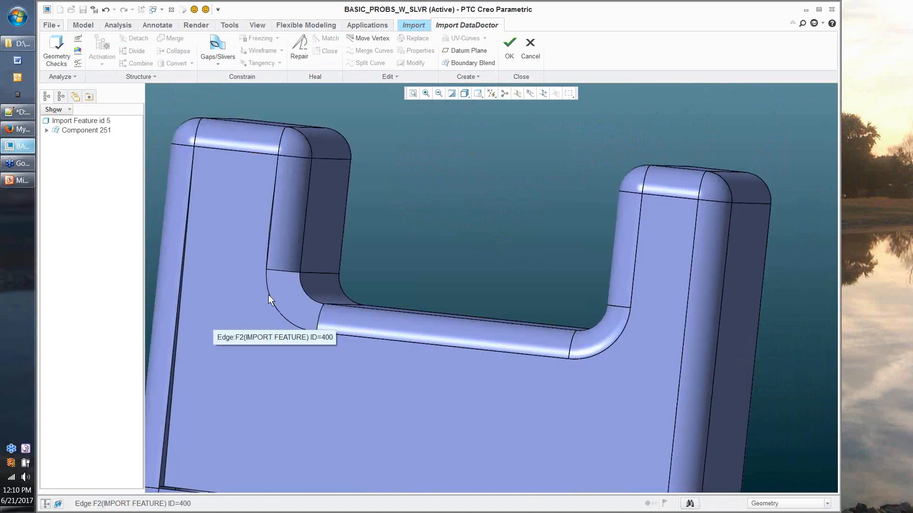
scroll(269, 294, down, 5)
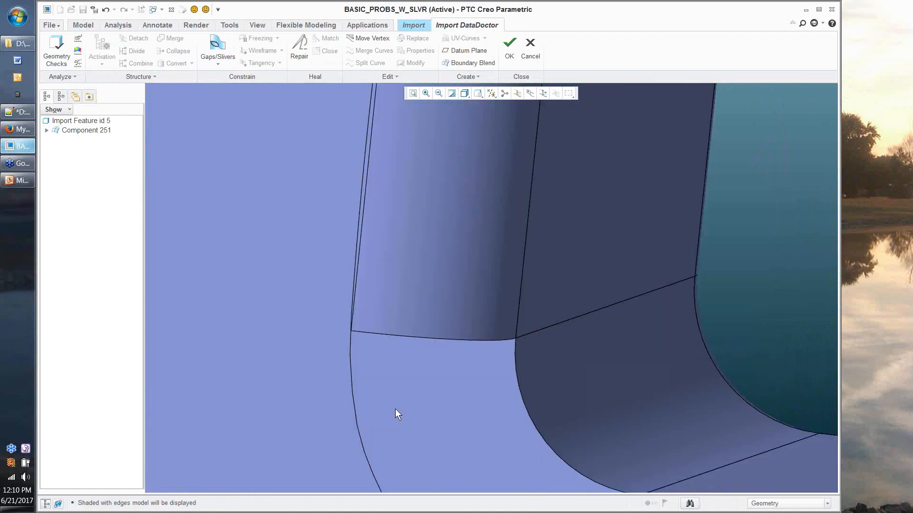
scroll(395, 409, up, 5)
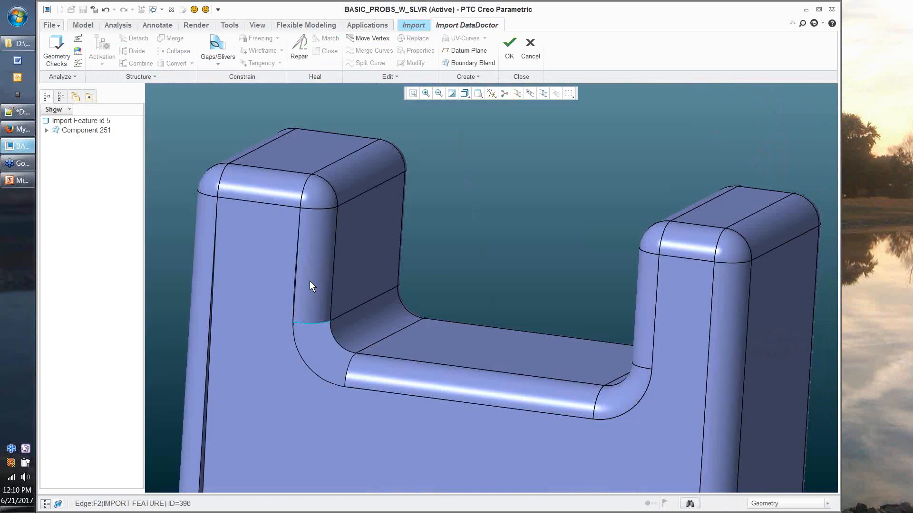
scroll(295, 296, down, 5)
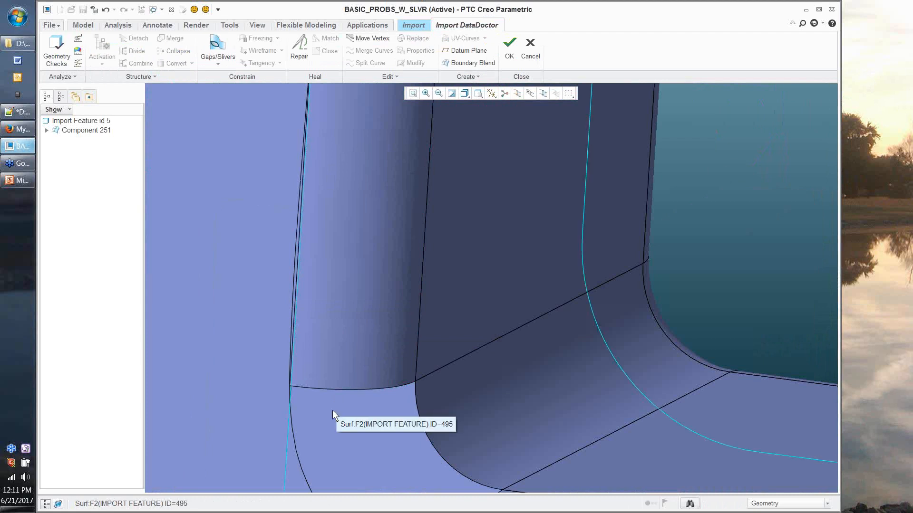
scroll(333, 410, up, 2)
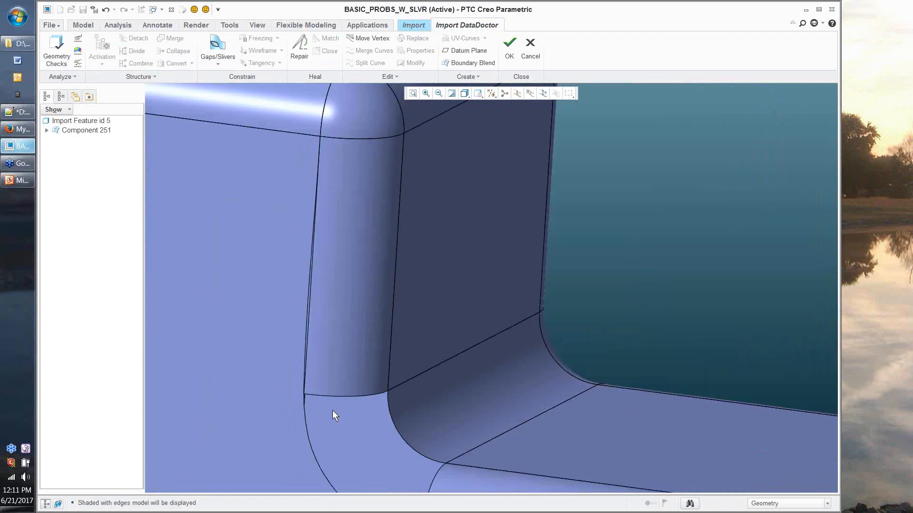
scroll(332, 410, up, 2)
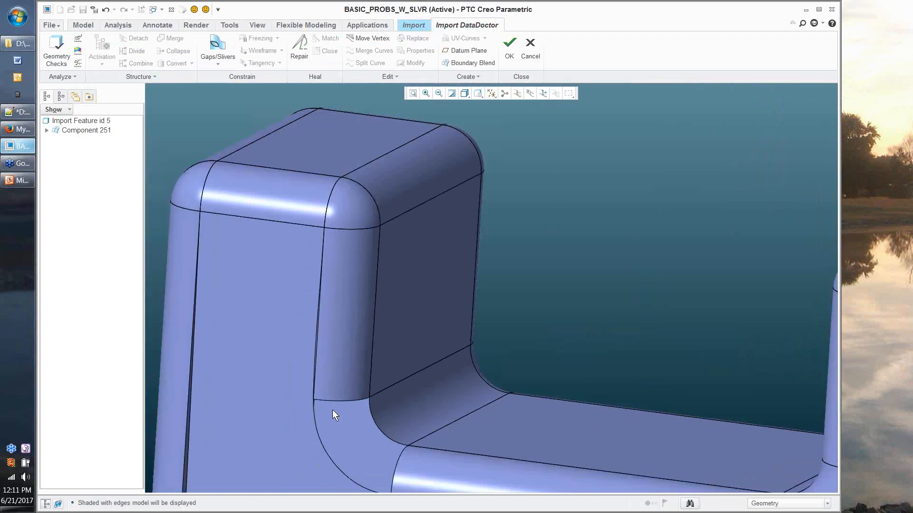
scroll(332, 410, up, 3)
middle_drag(333, 410, 262, 349)
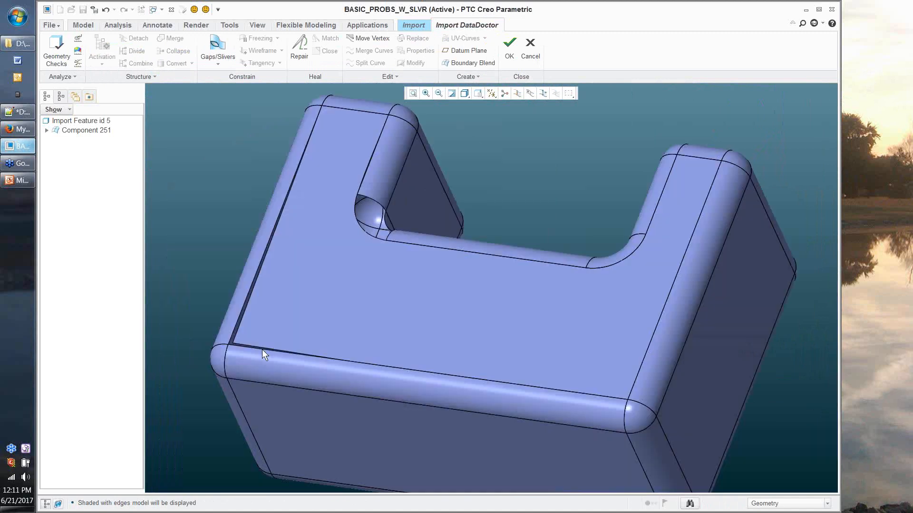
scroll(262, 349, down, 3)
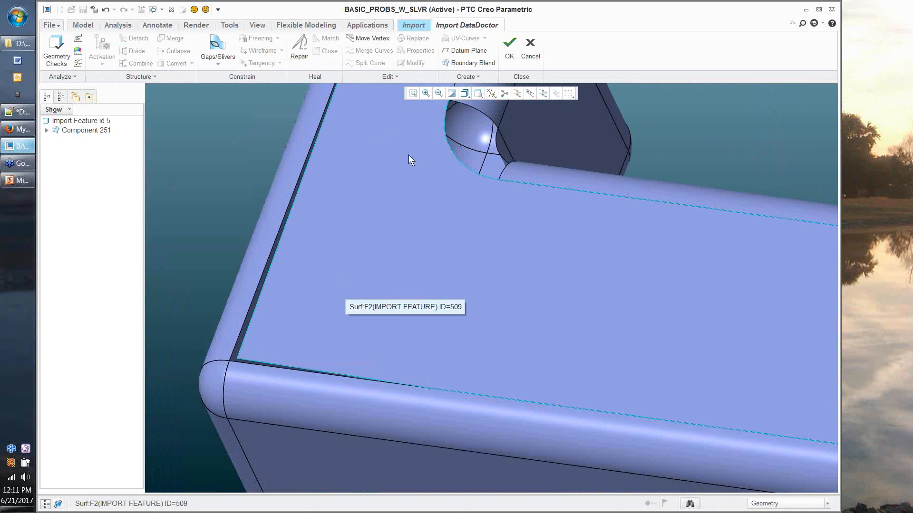
Step: Show the part with no hidden lines, zoom in on the open slot corner, and start Move Vertex
click(464, 94)
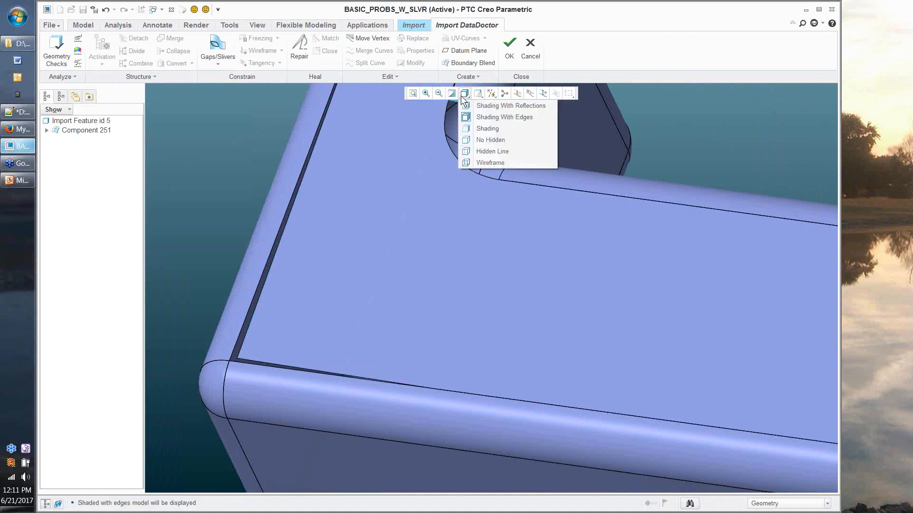
click(490, 140)
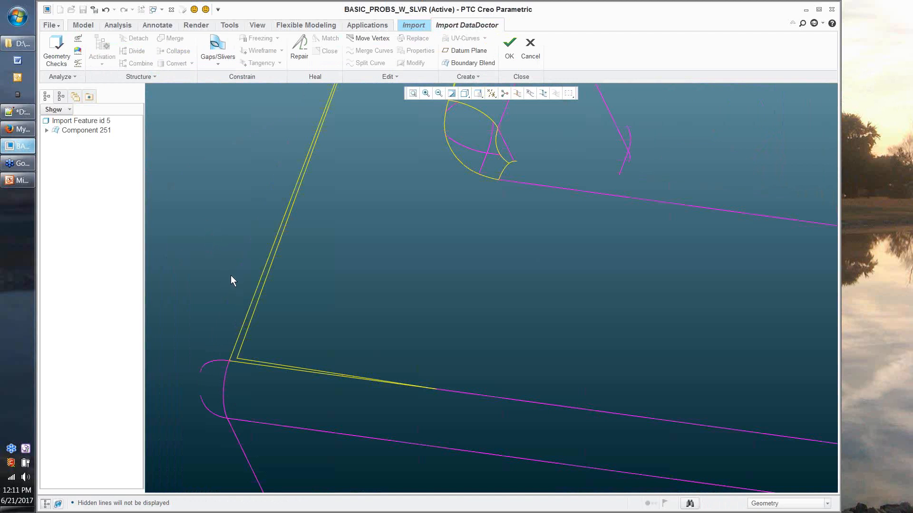
middle_drag(233, 278, 232, 276)
scroll(233, 277, down, 1)
scroll(232, 277, down, 1)
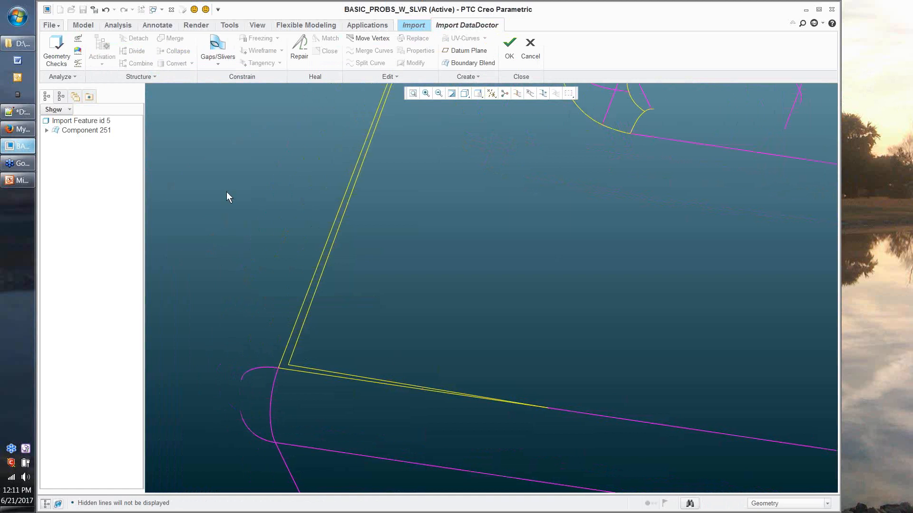
shift+middle_drag(300, 189, 320, 92)
scroll(320, 92, down, 2)
click(371, 38)
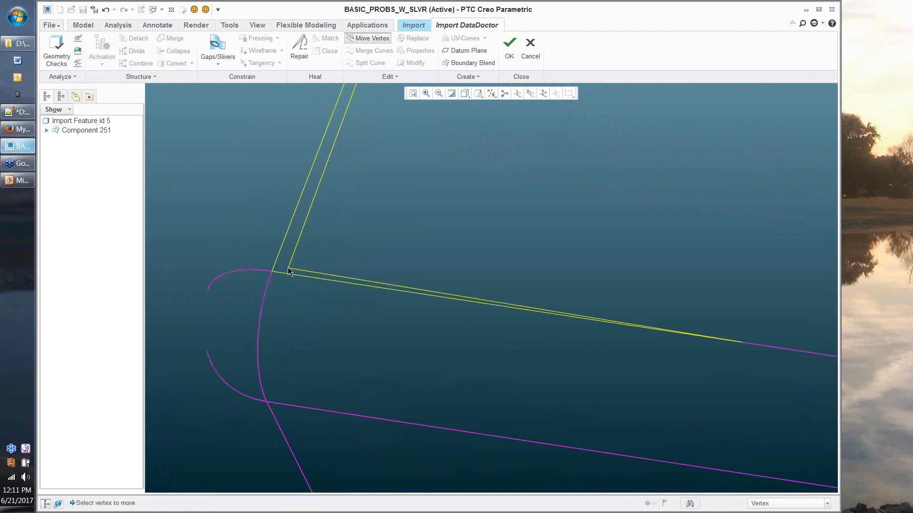
Step: Snap the open corner's vertex onto the neighbouring corner, then zoom out and rotate to inspect
mouse_move(288, 267)
mouse_down()
mouse_move(233, 269)
mouse_move(287, 267)
mouse_move(274, 274)
mouse_up()
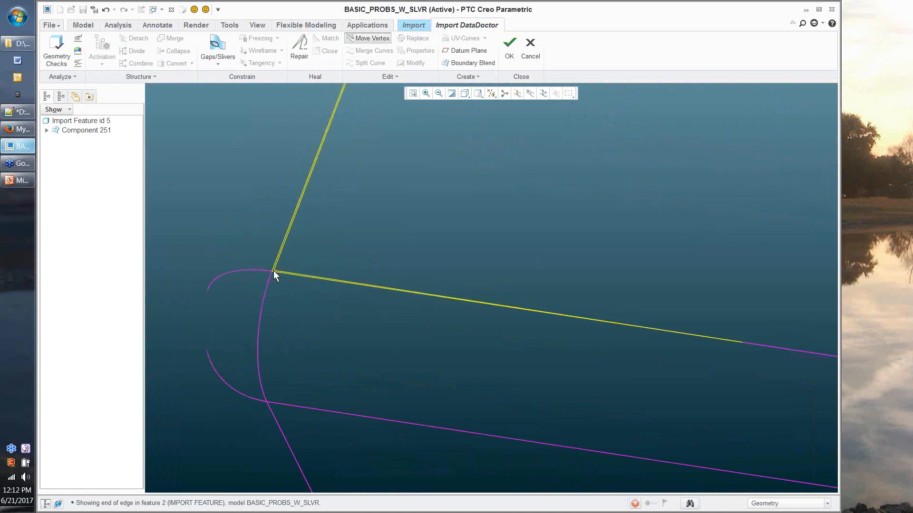
click(273, 271)
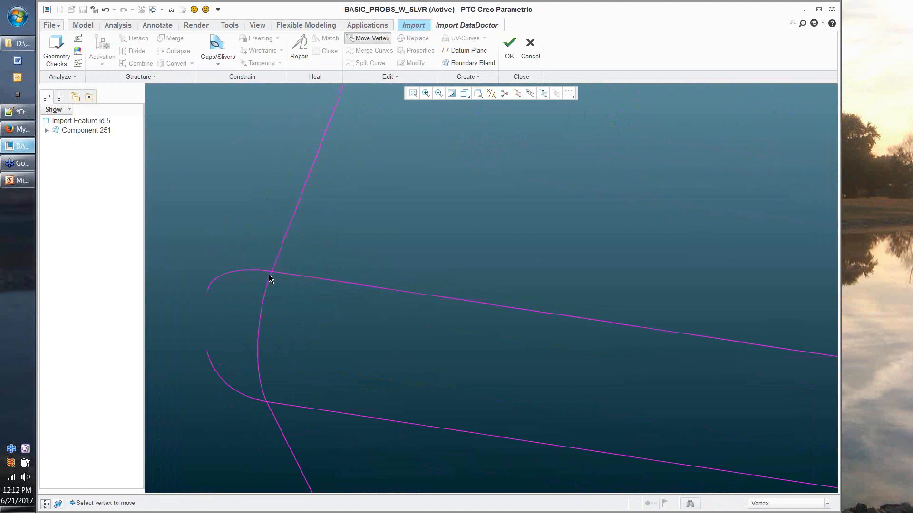
scroll(269, 278, up, 2)
scroll(270, 279, up, 2)
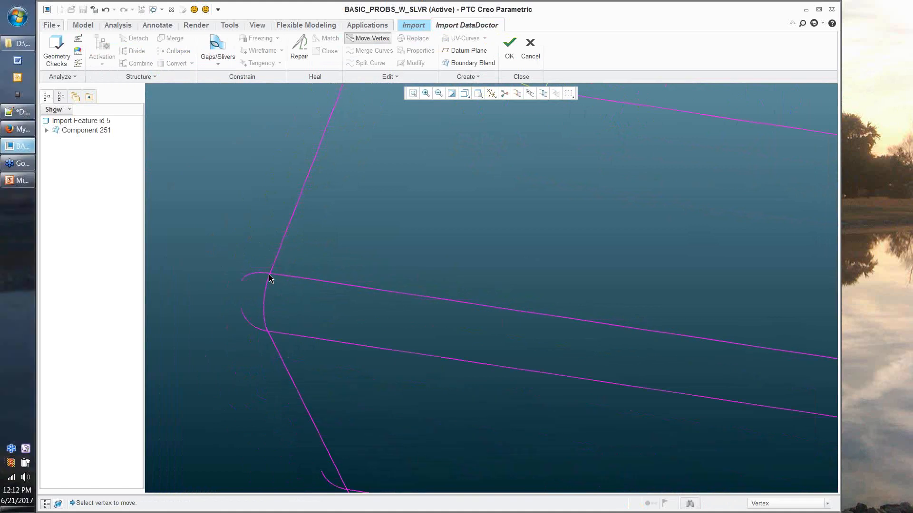
scroll(279, 319, up, 4)
scroll(279, 320, down, 3)
scroll(269, 400, down, 1)
middle_drag(275, 376, 362, 373)
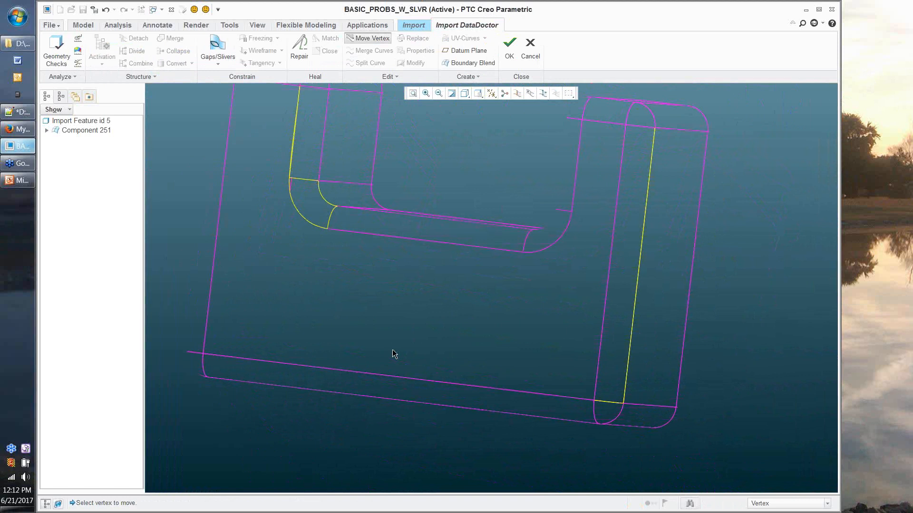
middle_drag(392, 353, 291, 131)
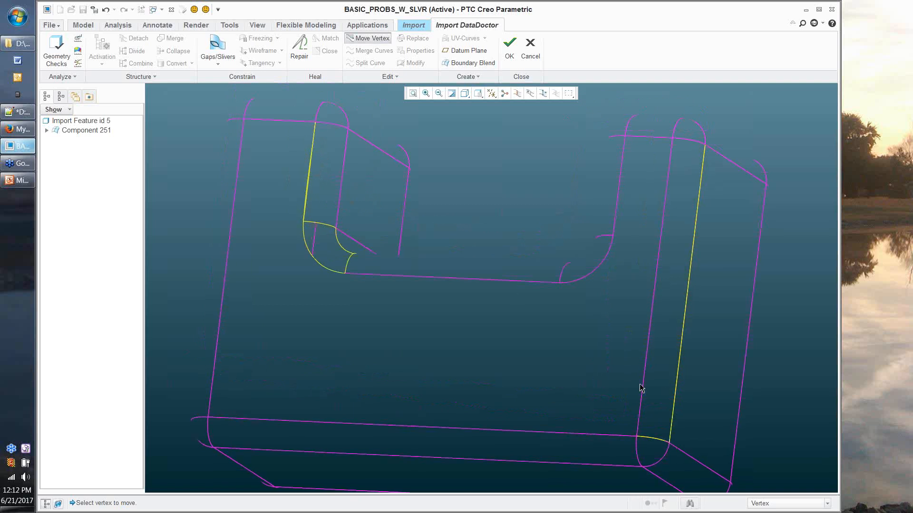
middle_drag(640, 384, 632, 381)
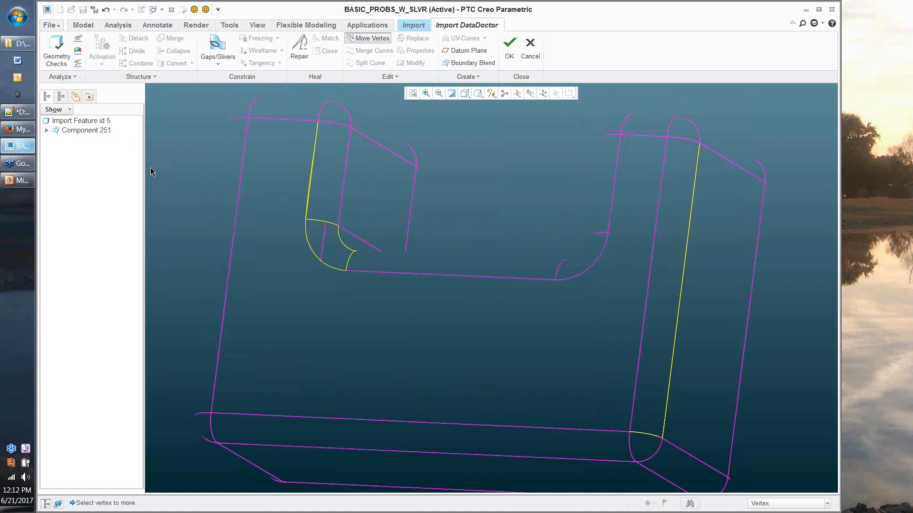
Step: Undo the vertex move and three earlier repairs, then redo one step
click(106, 10)
click(106, 11)
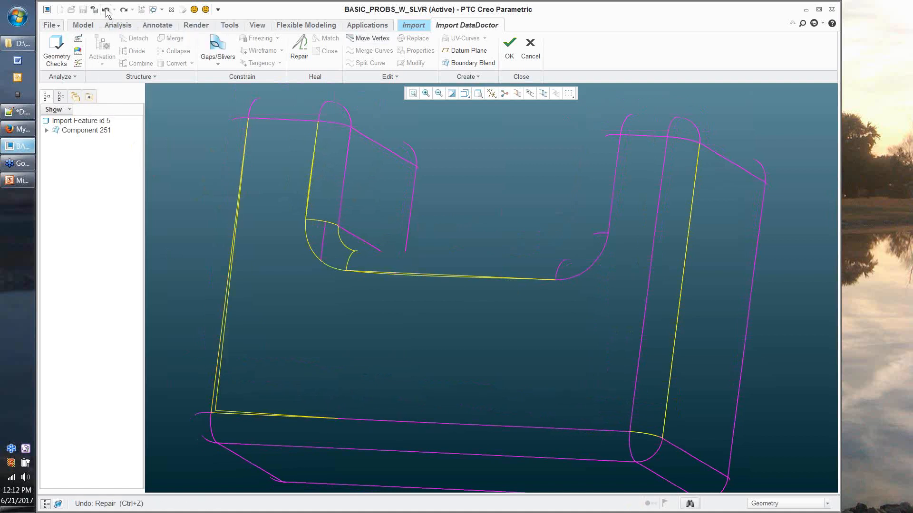
click(106, 10)
click(106, 11)
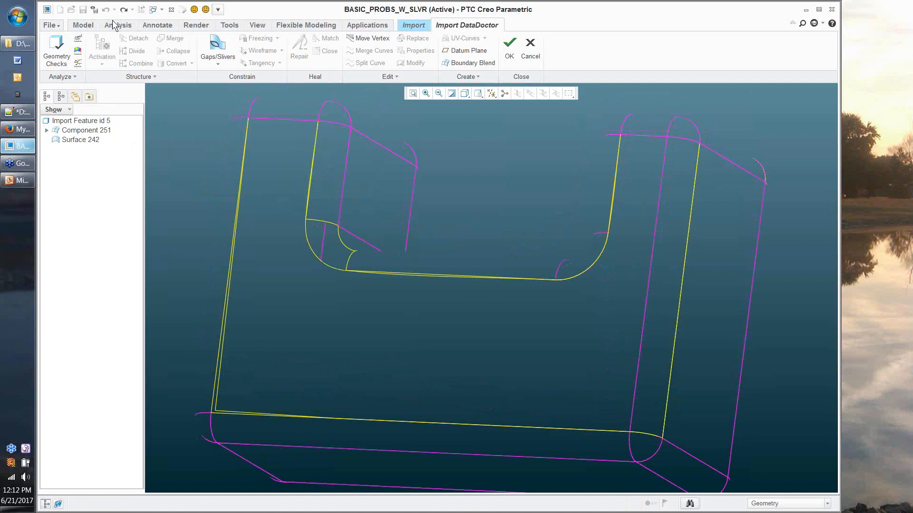
click(124, 14)
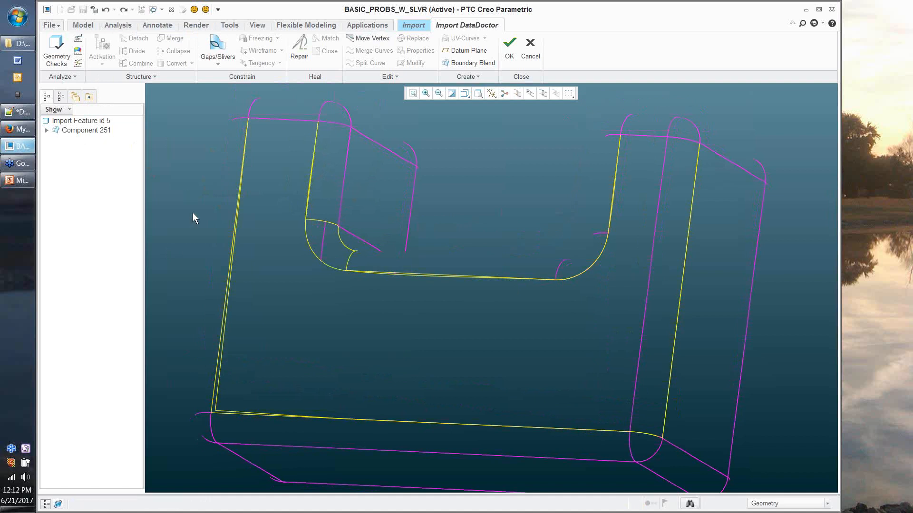
Step: Rotate the wireframe to a frontal view to inspect the reopened edges
middle_drag(193, 213, 441, 323)
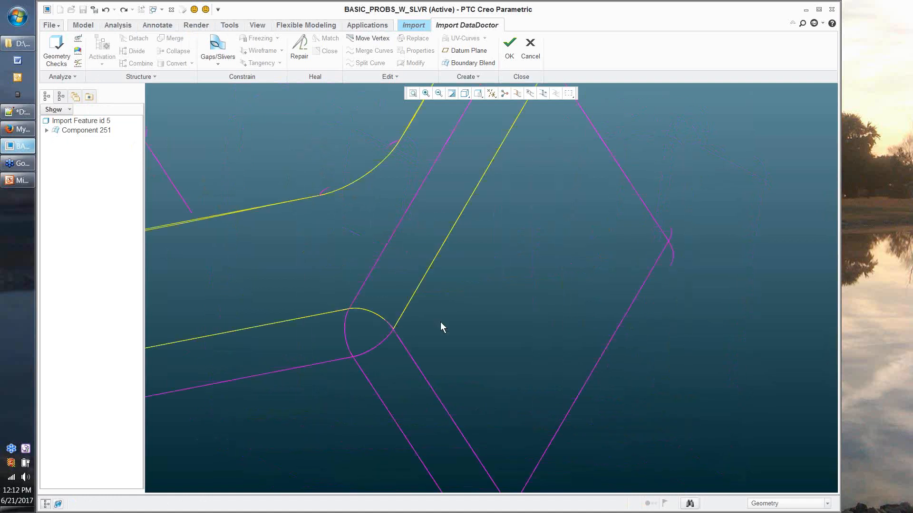
click(441, 327)
middle_drag(441, 327, 463, 292)
click(469, 306)
scroll(469, 306, up, 2)
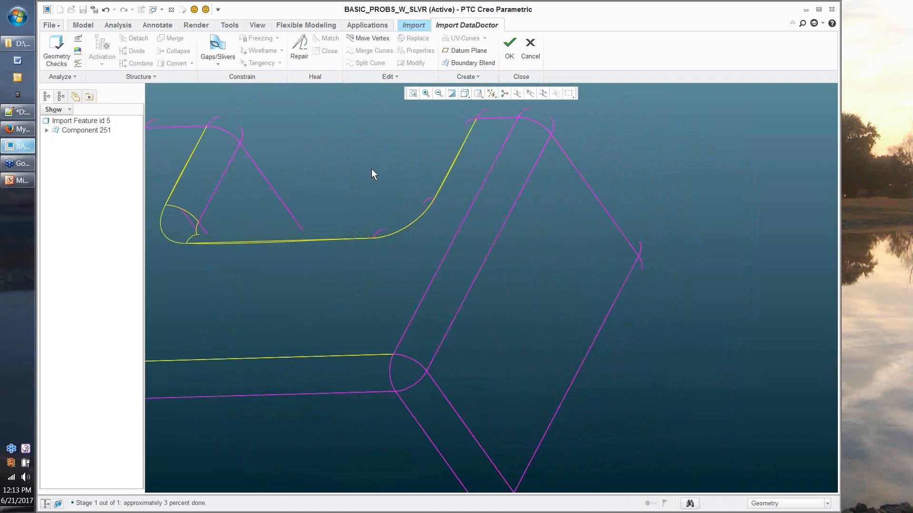
scroll(393, 165, up, 2)
middle_drag(392, 166, 276, 311)
click(254, 322)
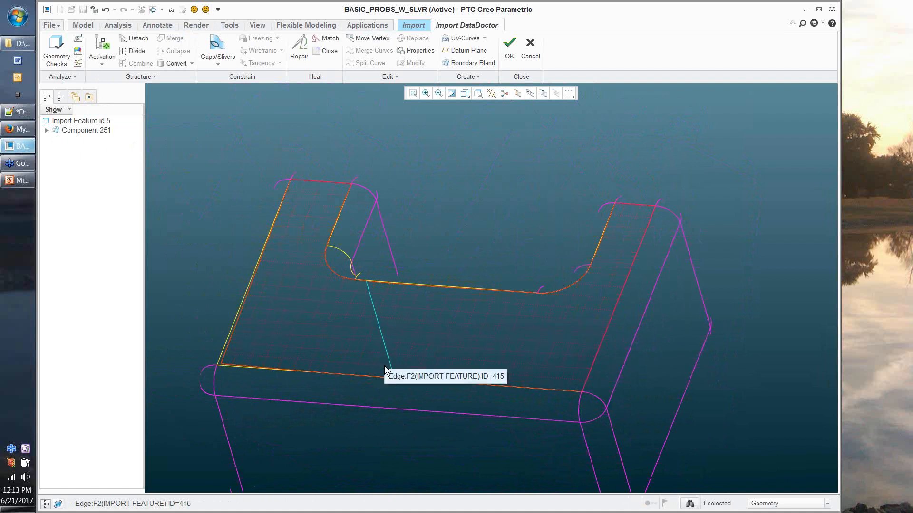
middle_drag(386, 364, 504, 279)
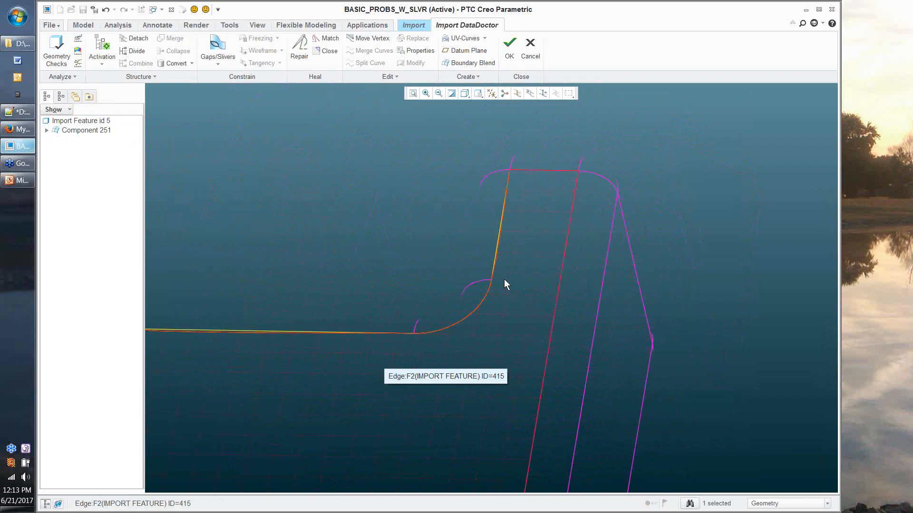
middle_drag(504, 279, 423, 228)
click(424, 229)
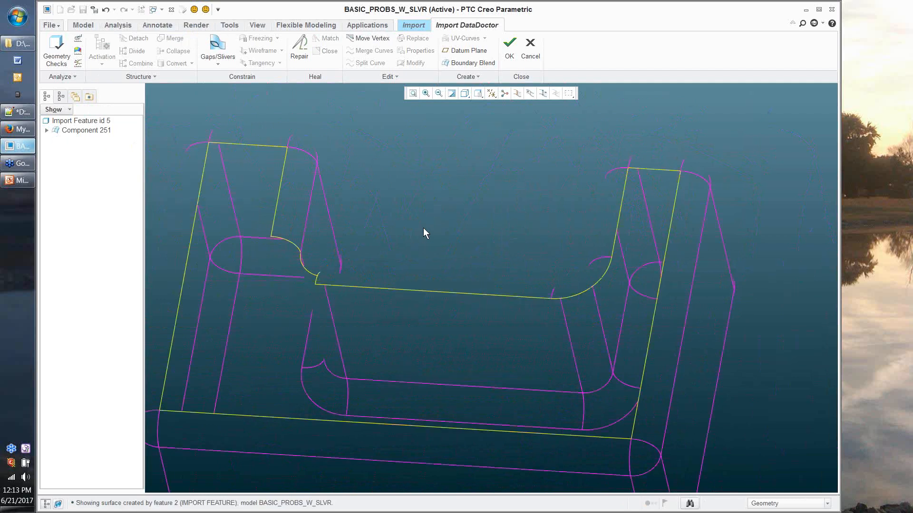
scroll(413, 223, down, 3)
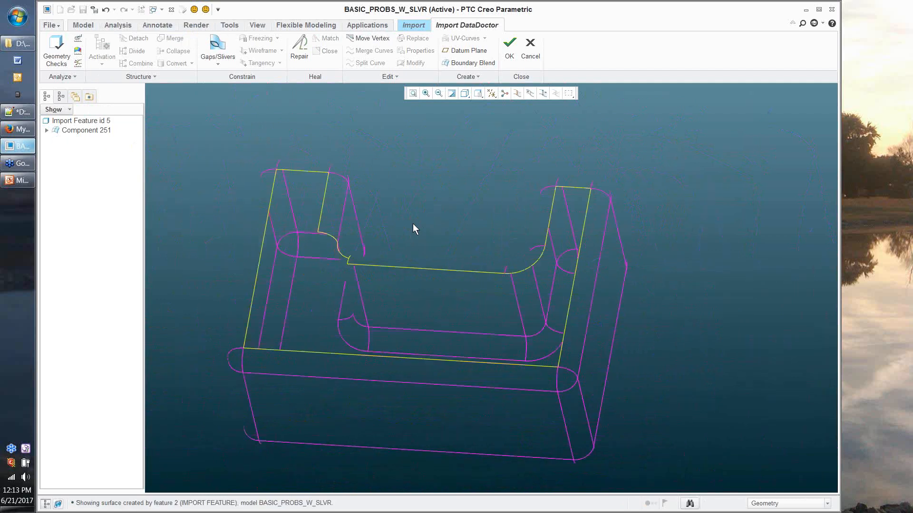
Step: Accept the DataDoctor repairs and complete the Import feature, returning to part modeling
middle_drag(413, 223, 383, 273)
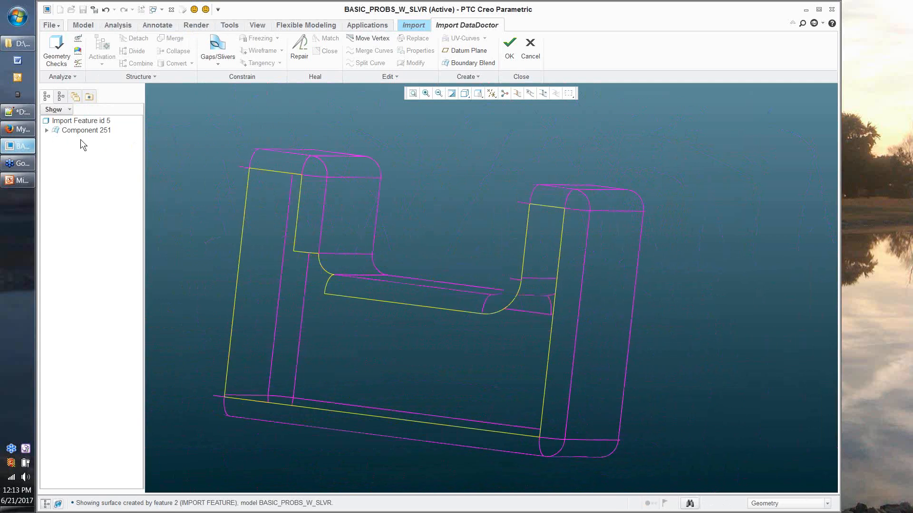
click(509, 56)
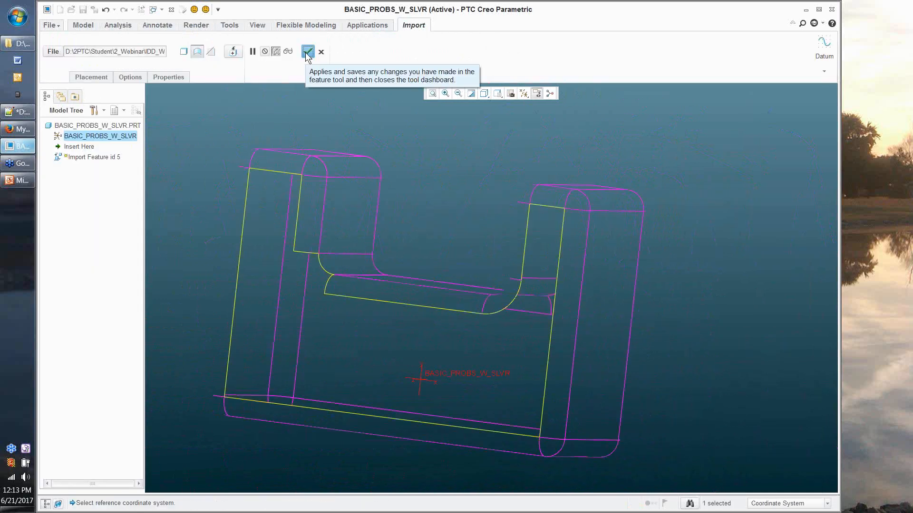
click(305, 54)
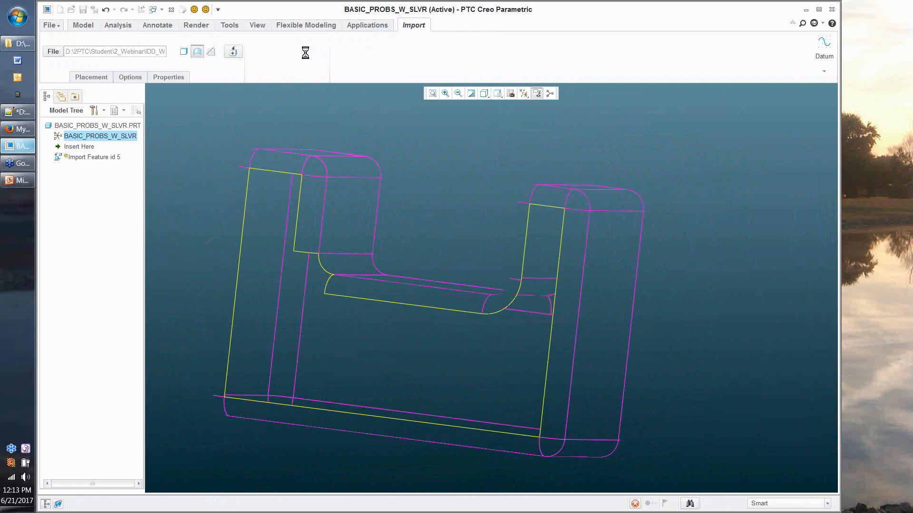
click(261, 133)
middle_drag(262, 133, 244, 161)
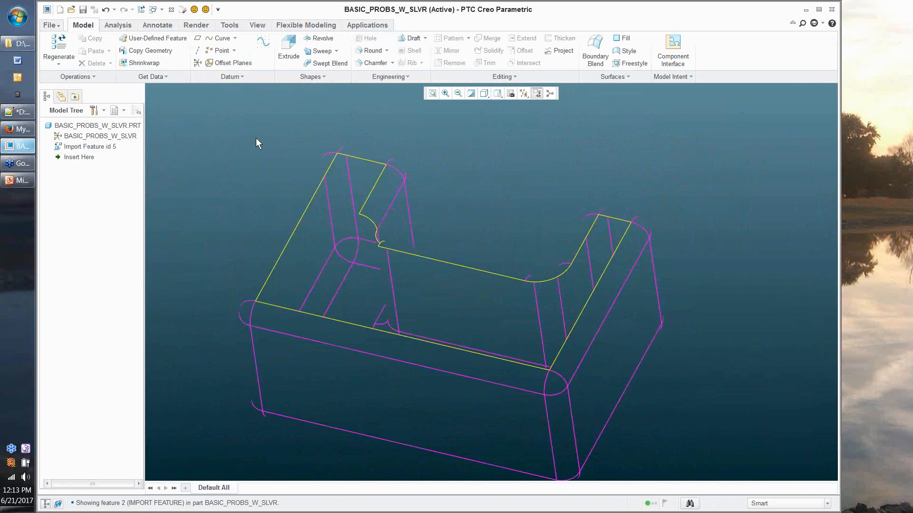
Step: Start a Fill and create datum plane DTM1 through the part's left top edge
click(620, 39)
click(824, 48)
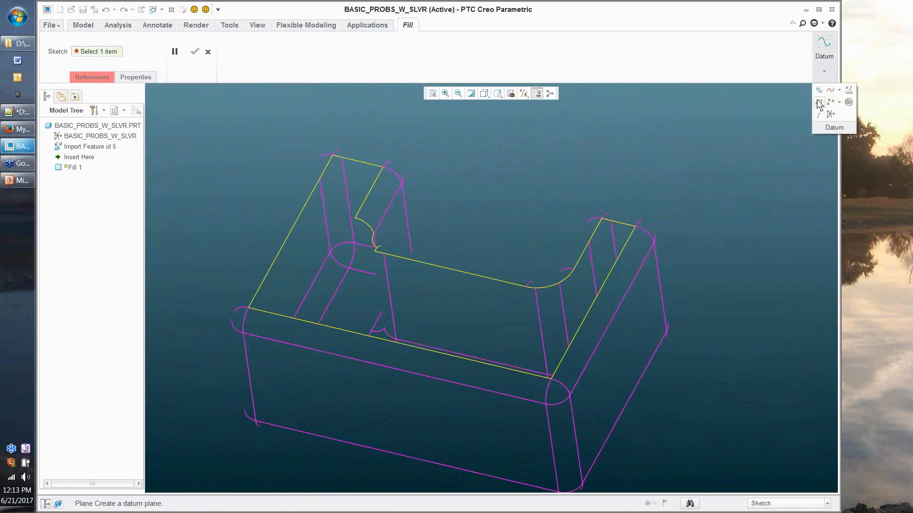
click(819, 103)
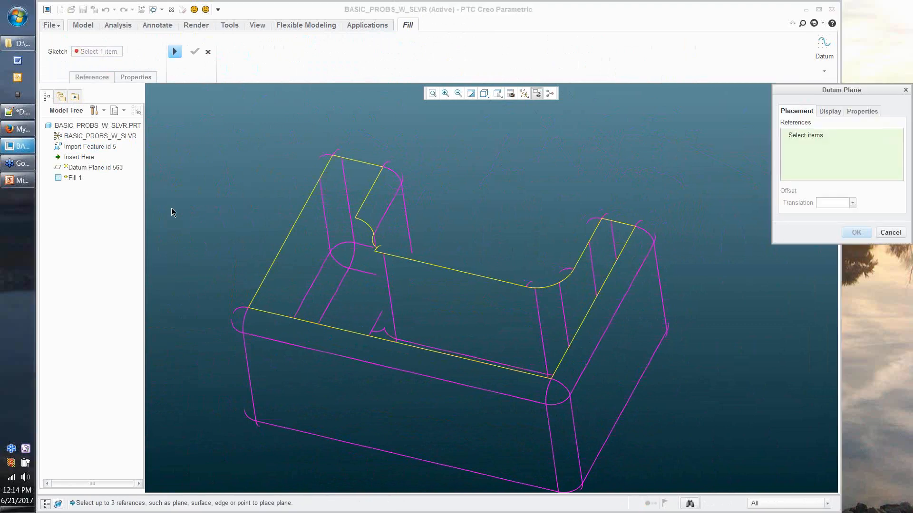
click(287, 237)
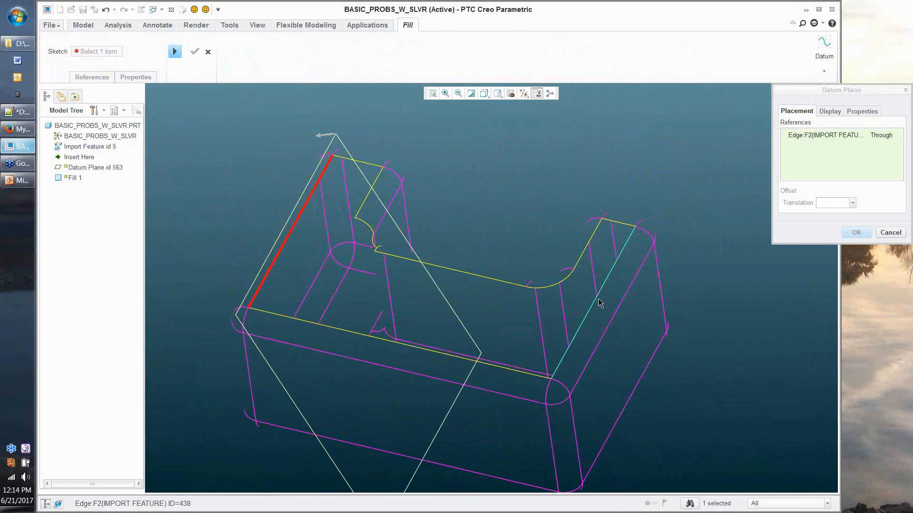
middle_click(598, 303)
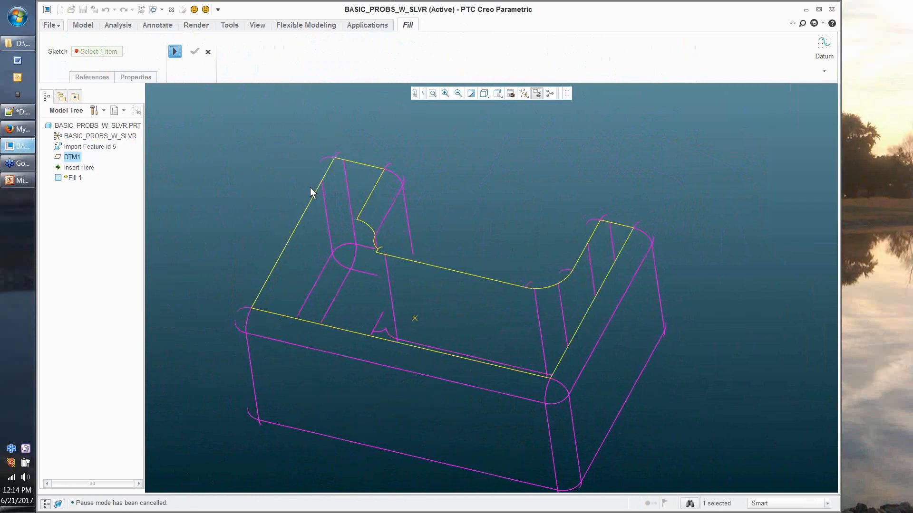
Step: Project the chain of top-face edges into the fill sketch
click(398, 65)
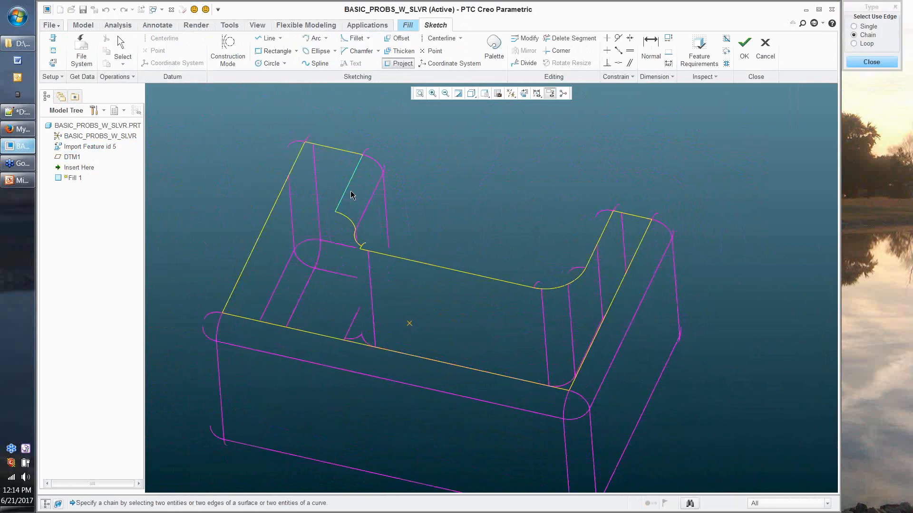
click(352, 195)
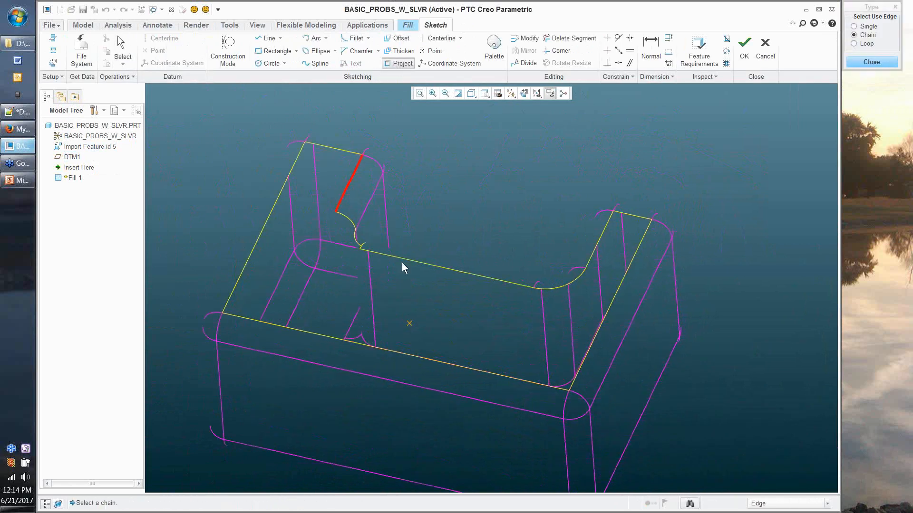
click(402, 263)
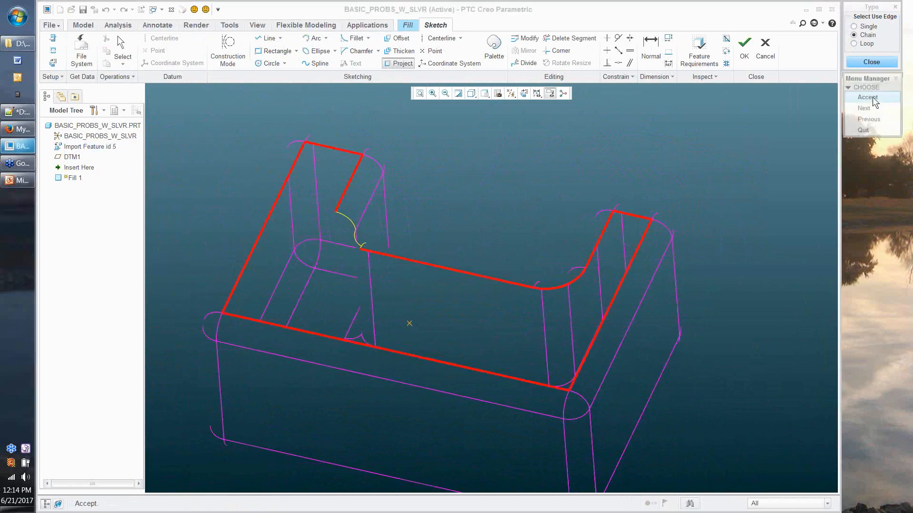
click(872, 98)
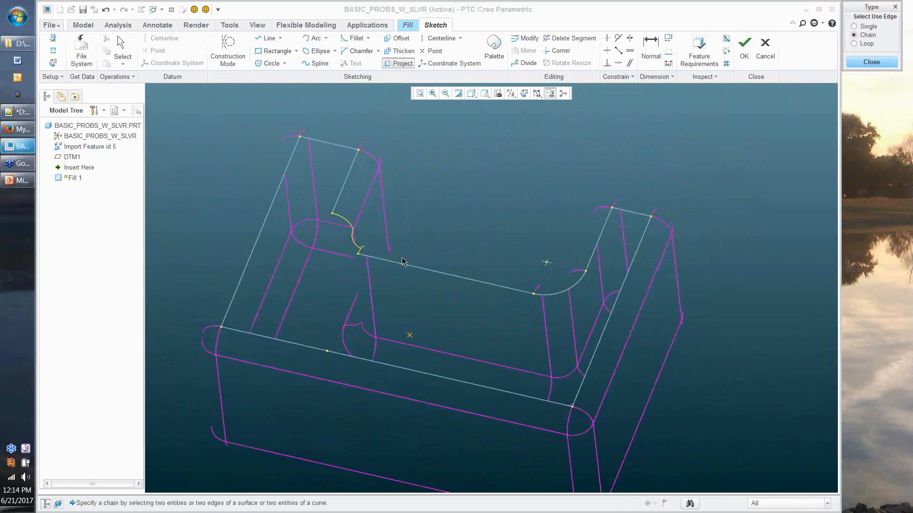
middle_click(401, 258)
middle_drag(475, 208, 485, 188)
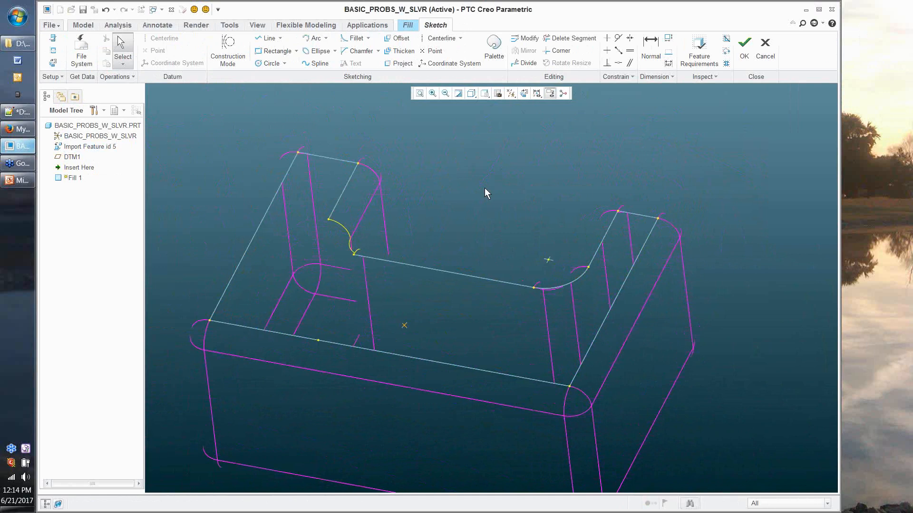
middle_drag(484, 187, 481, 204)
Step: Draw the missing corner arc, verify the loop is closed with shading, and accept the sketch
click(315, 39)
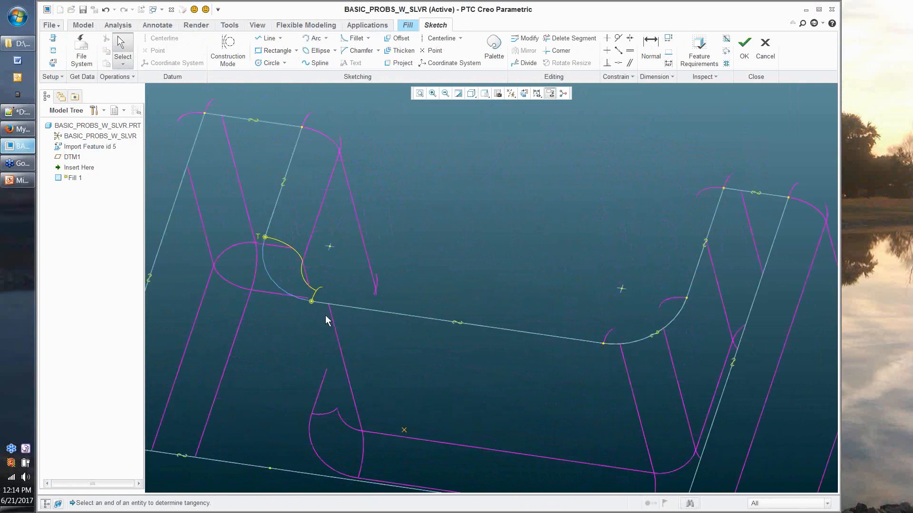
middle_drag(326, 321, 370, 237)
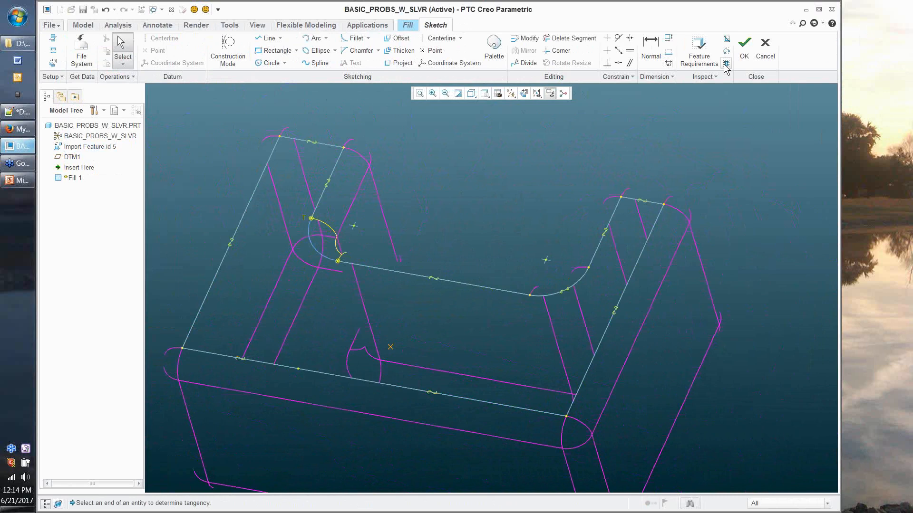
click(725, 64)
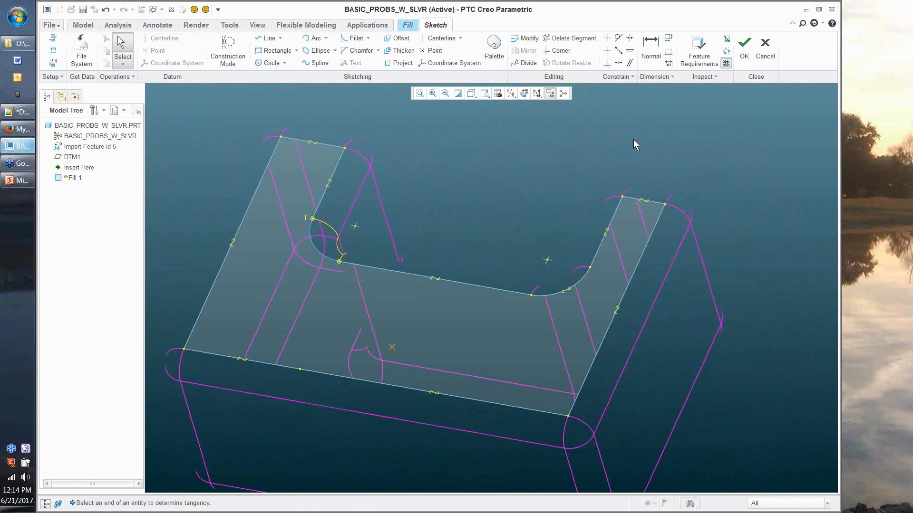
click(740, 54)
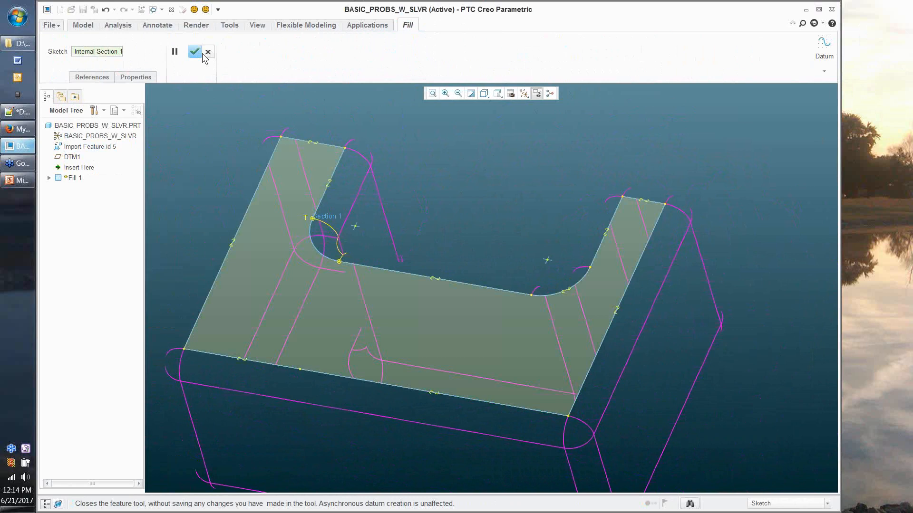
Step: Complete Fill 1, switch to Shading With Edges, and select Fill 1 in the model tree
click(197, 52)
middle_drag(511, 160, 476, 121)
key(ctrl+2)
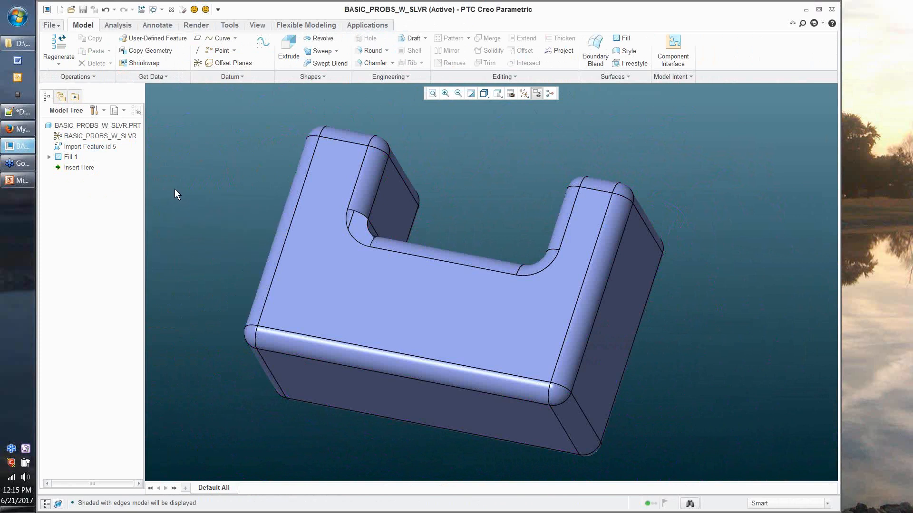
click(69, 155)
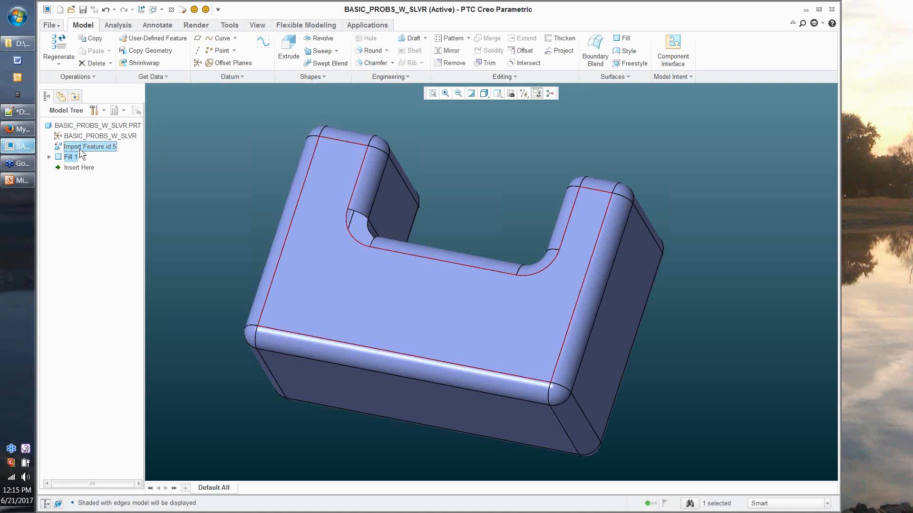
Step: Collapse Fill 1 together with Import Feature id 5, keeping all geometrically related features
ctrl+click(79, 147)
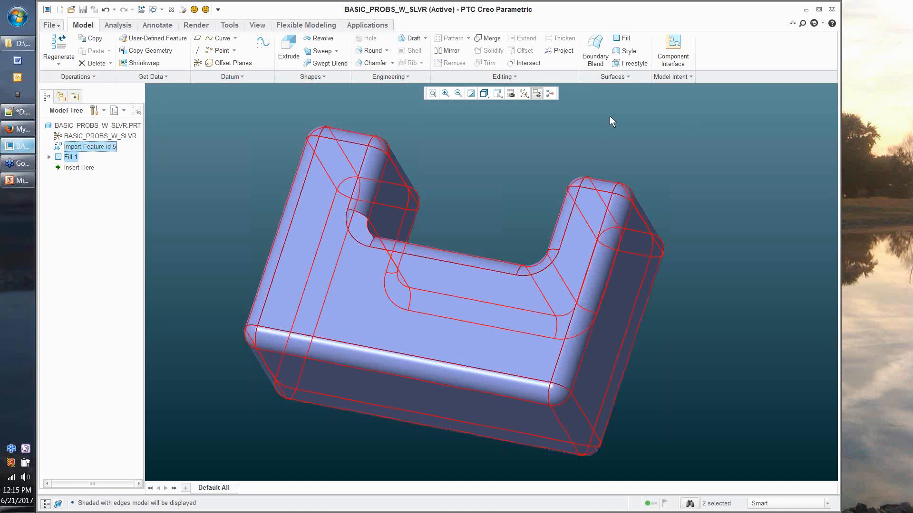
click(625, 78)
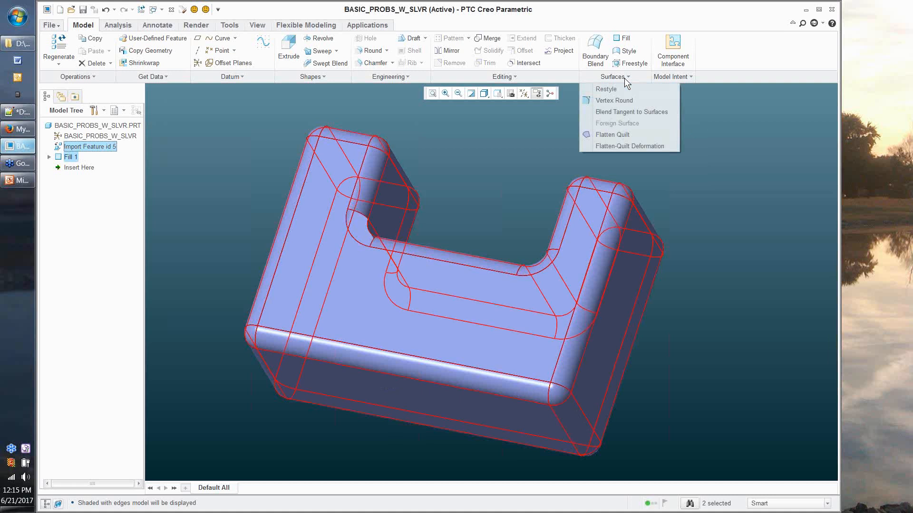
click(507, 77)
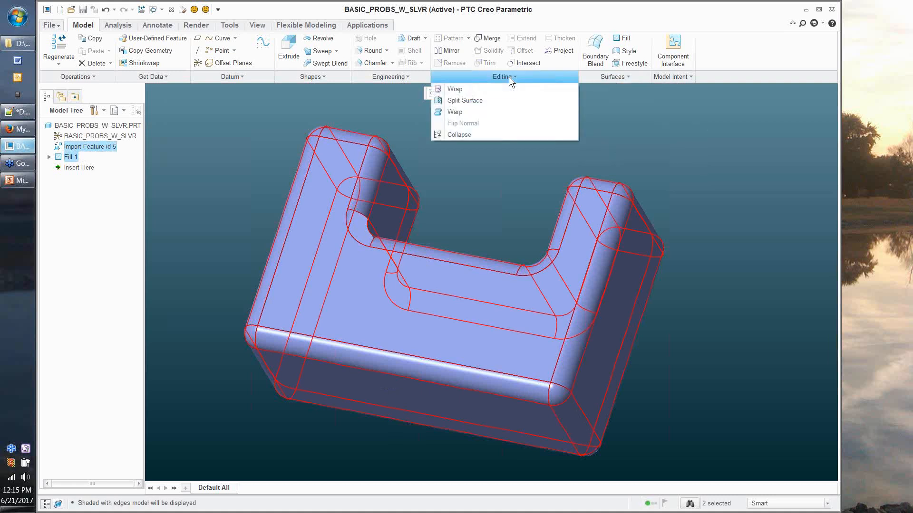
click(469, 135)
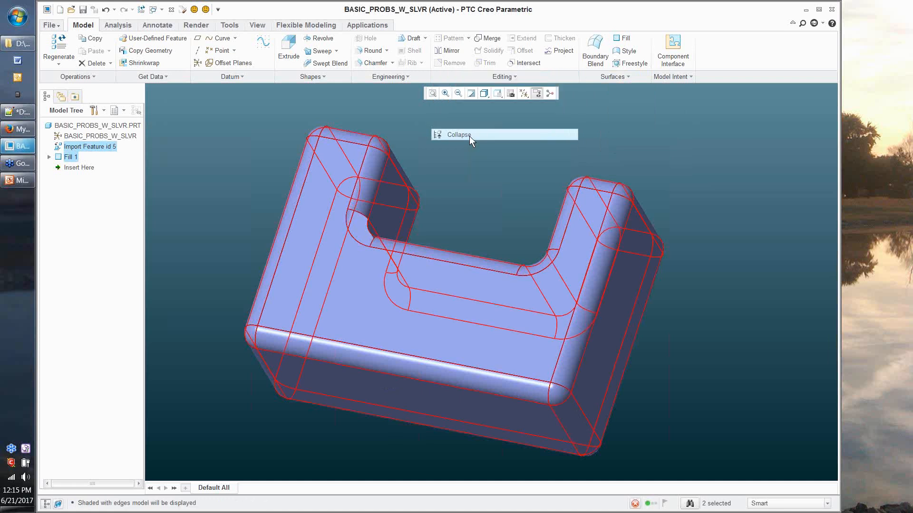
drag(859, 90, 418, 89)
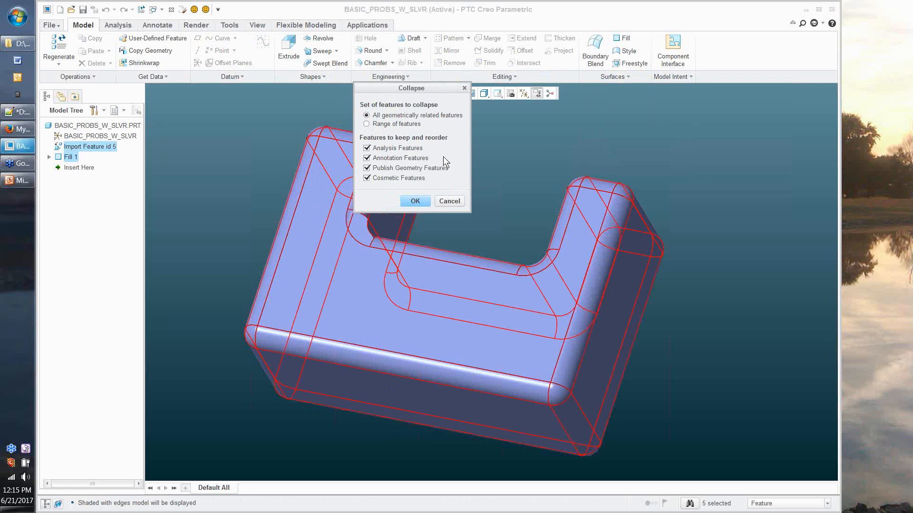
click(415, 201)
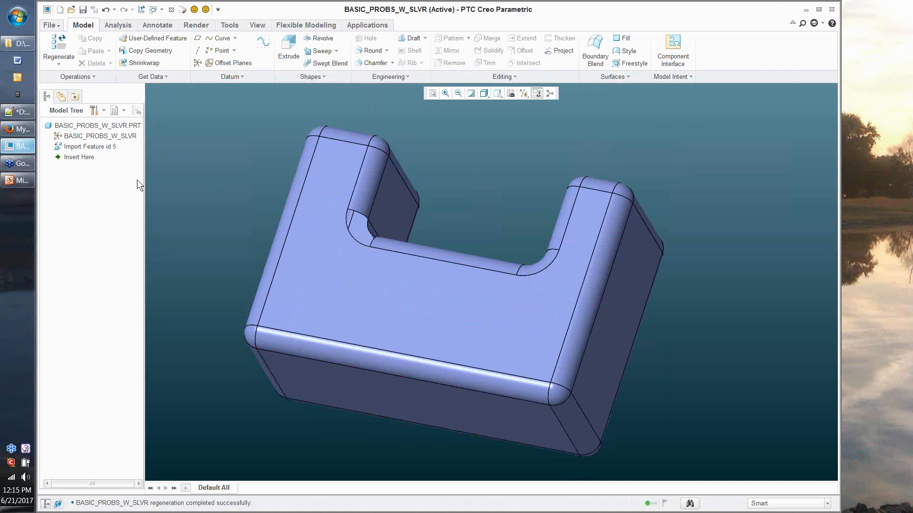
Step: Edit the definition of Import Feature id 5 and open the Display Style list
right_click(87, 148)
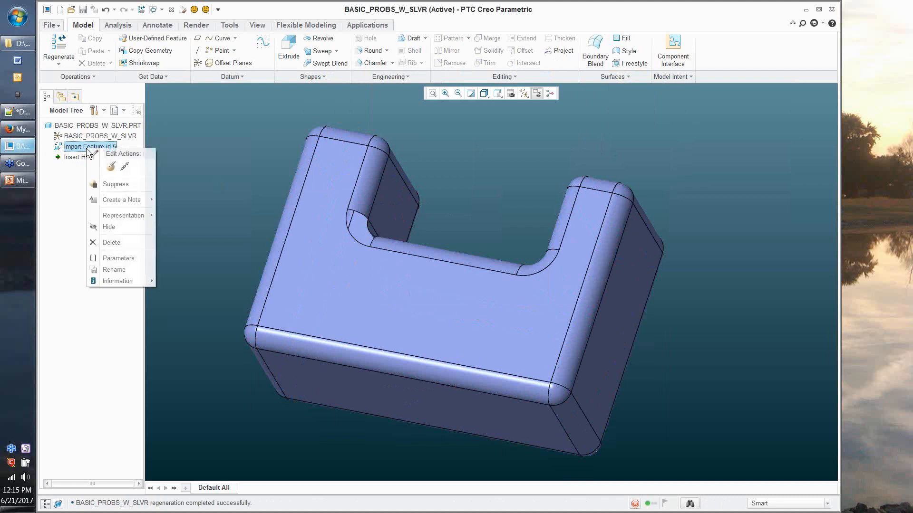
click(111, 167)
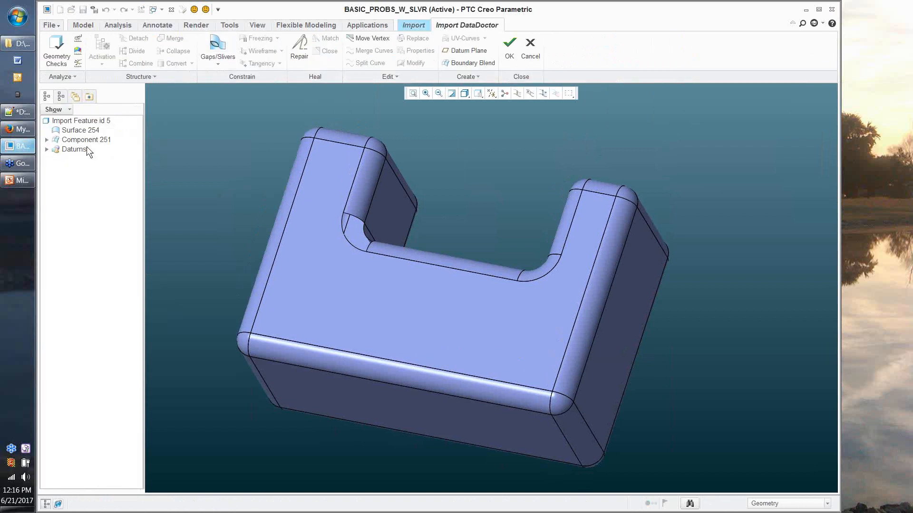
click(468, 93)
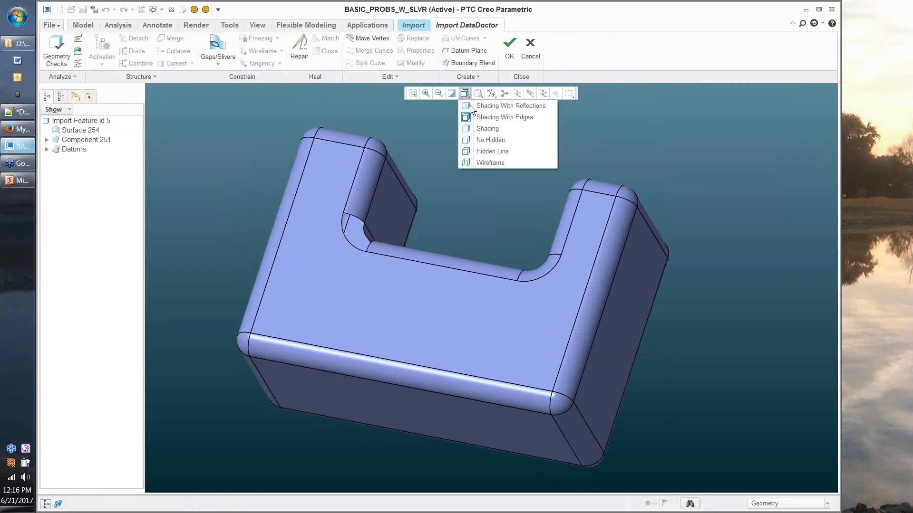
Step: Show the part as No Hidden wireframe and inspect the patched surface and DTM1 datum
click(479, 140)
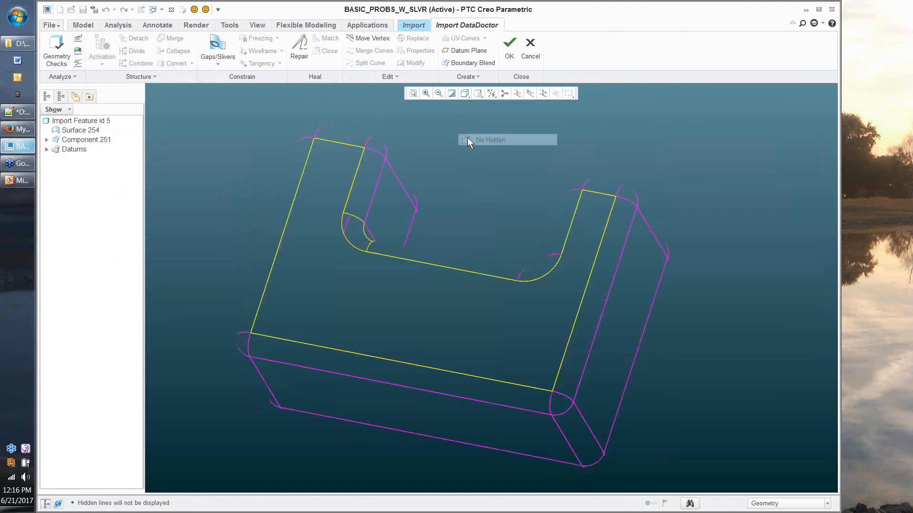
click(345, 297)
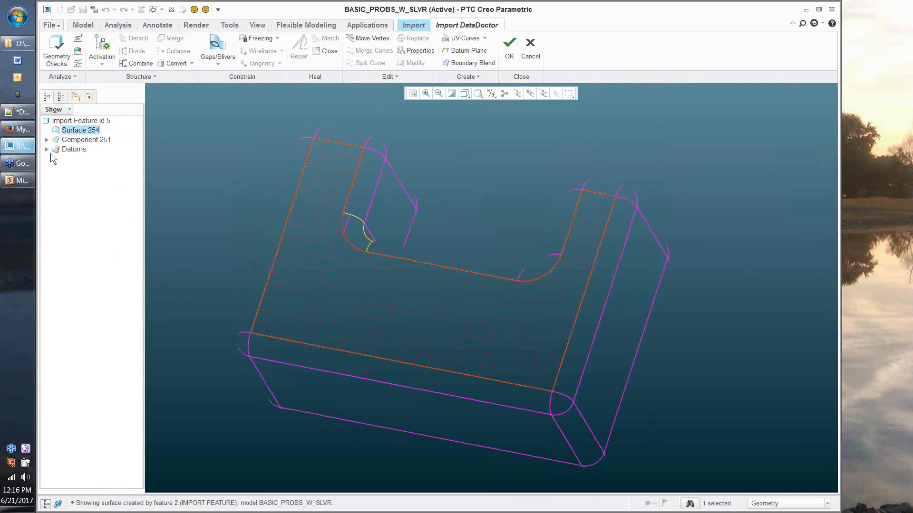
click(47, 149)
click(77, 159)
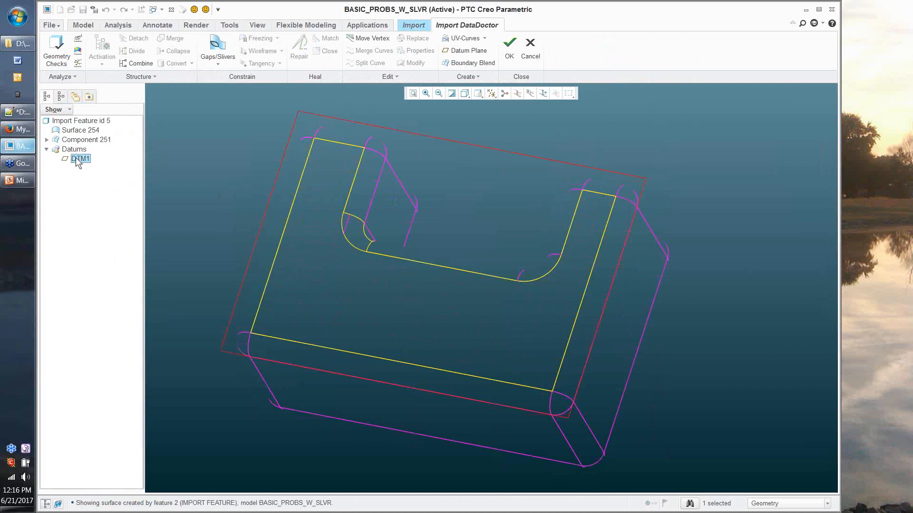
click(81, 151)
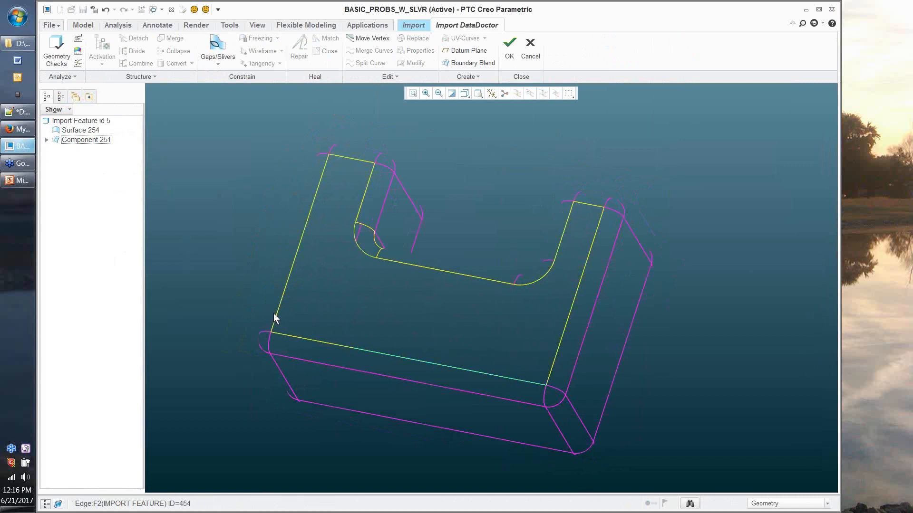
Step: Drag Surface 254 into Component 251 and collapse the component's node
click(47, 140)
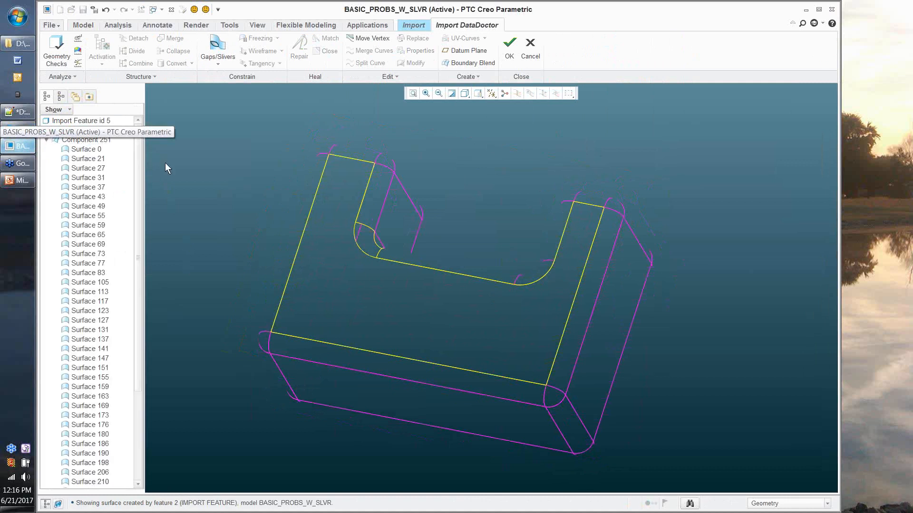
click(88, 131)
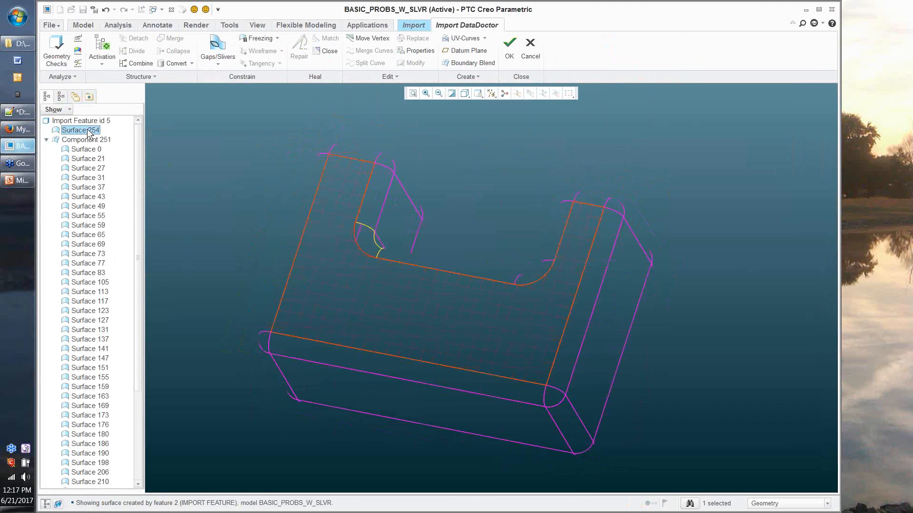
drag(87, 132, 86, 138)
drag(86, 139, 86, 140)
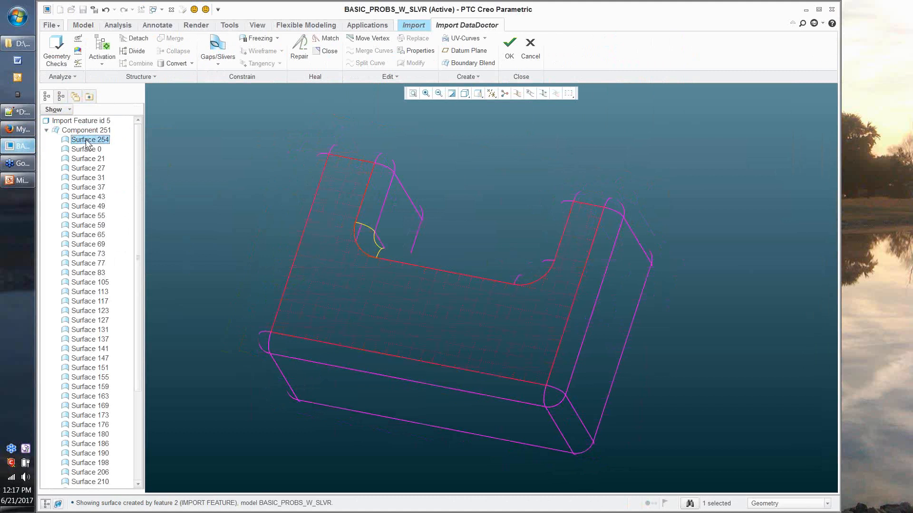
click(229, 171)
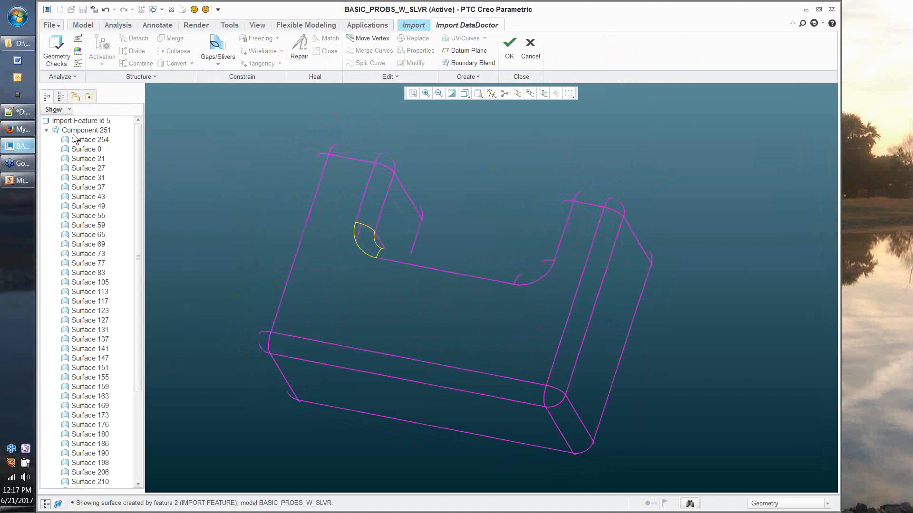
click(46, 131)
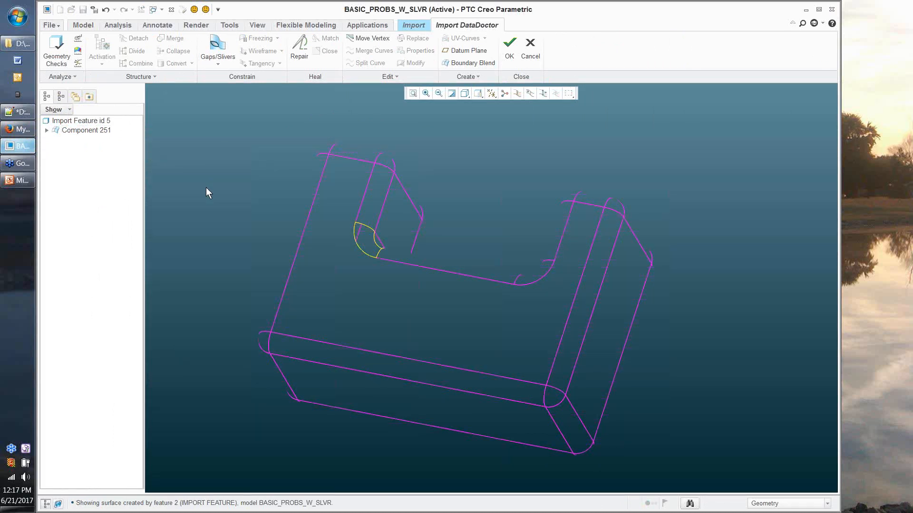
middle_drag(206, 187, 247, 240)
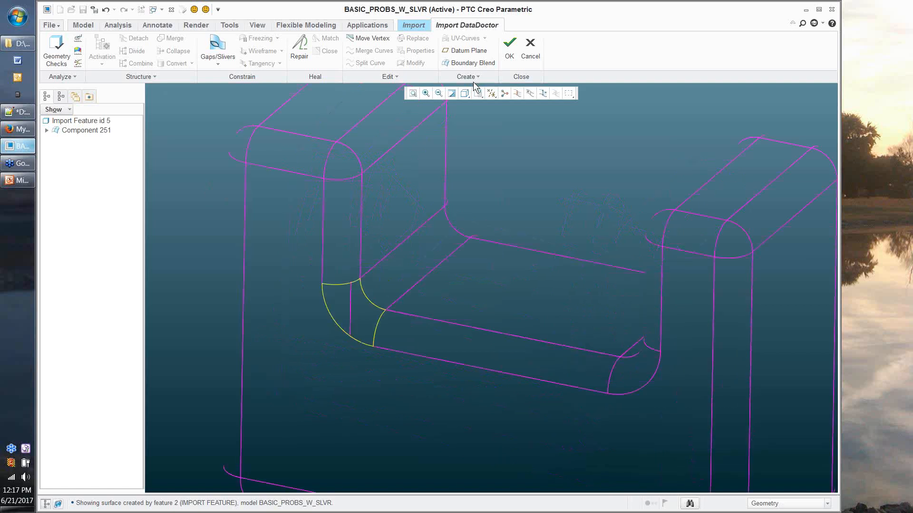
Step: Start a Boundary Blend from the two yellow curves
click(470, 64)
Step: Add the top and right-edge cross curves as second-direction curves and create the Boundary Blend patch
right_click(399, 297)
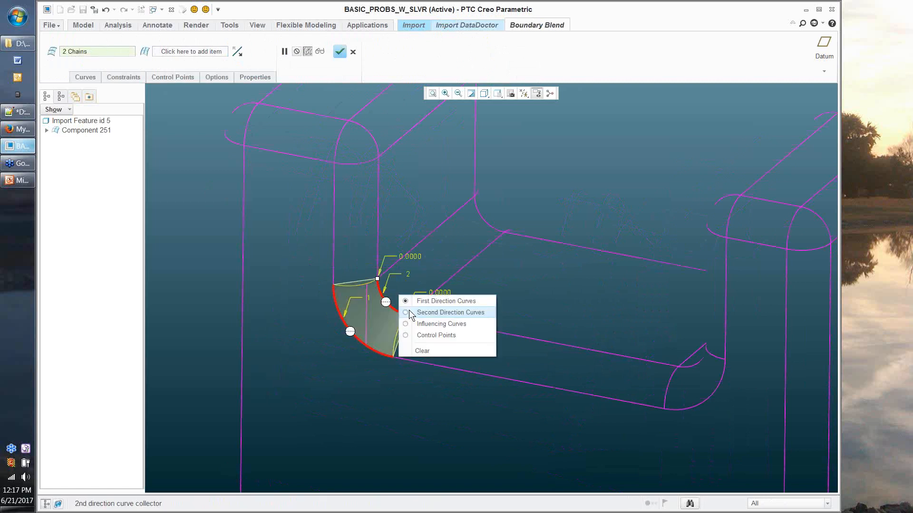
click(450, 312)
click(360, 284)
ctrl+click(398, 339)
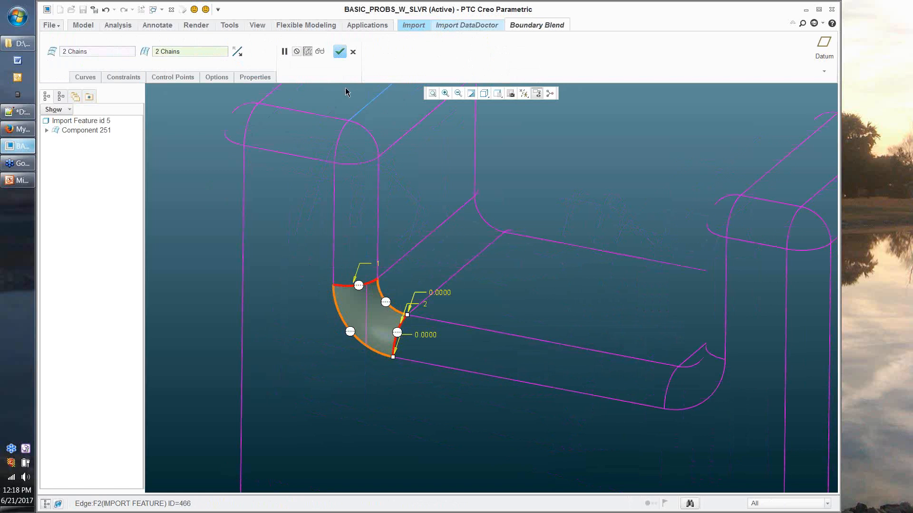
click(339, 52)
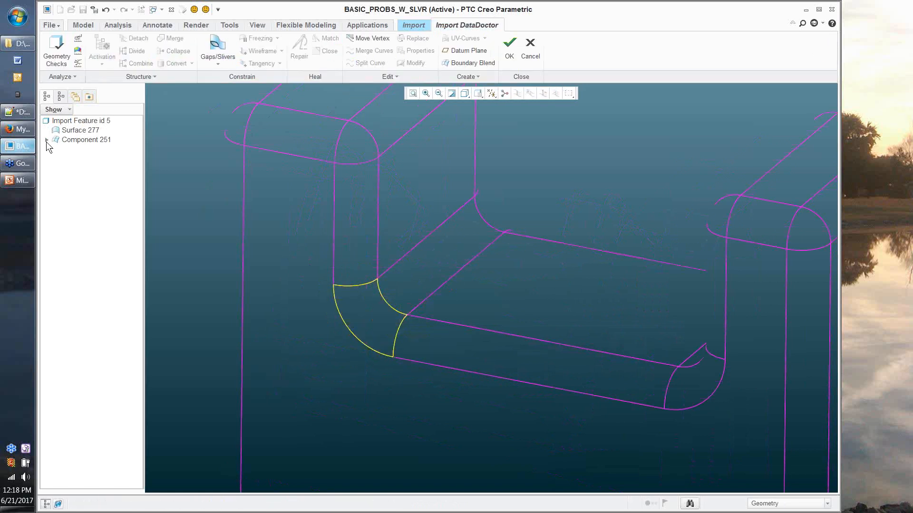
Step: Confirm the new Surface 277 under Component 251 in the tree and orbit to a frontal view
click(47, 140)
drag(73, 133, 75, 147)
click(206, 145)
scroll(206, 145, down, 4)
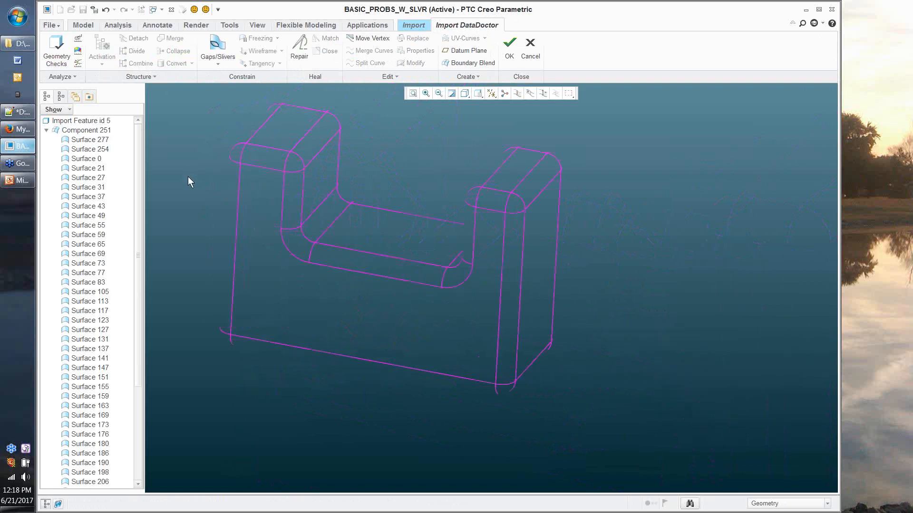
middle_drag(189, 177, 191, 149)
click(47, 130)
drag(169, 493, 171, 480)
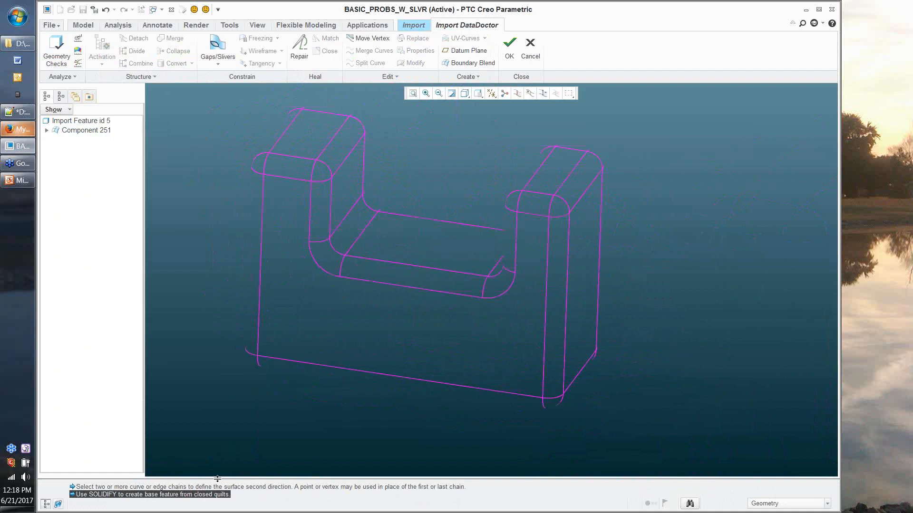
drag(217, 479, 219, 494)
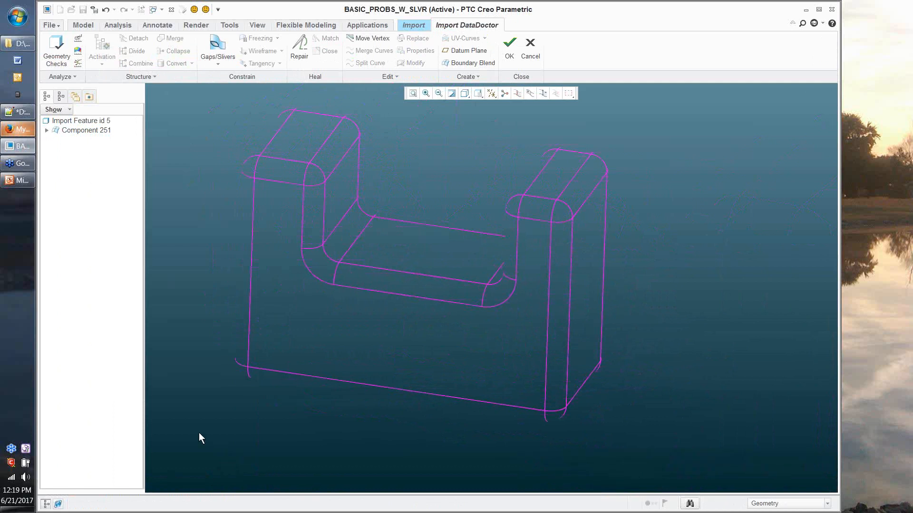
shift+middle_drag(199, 433, 201, 433)
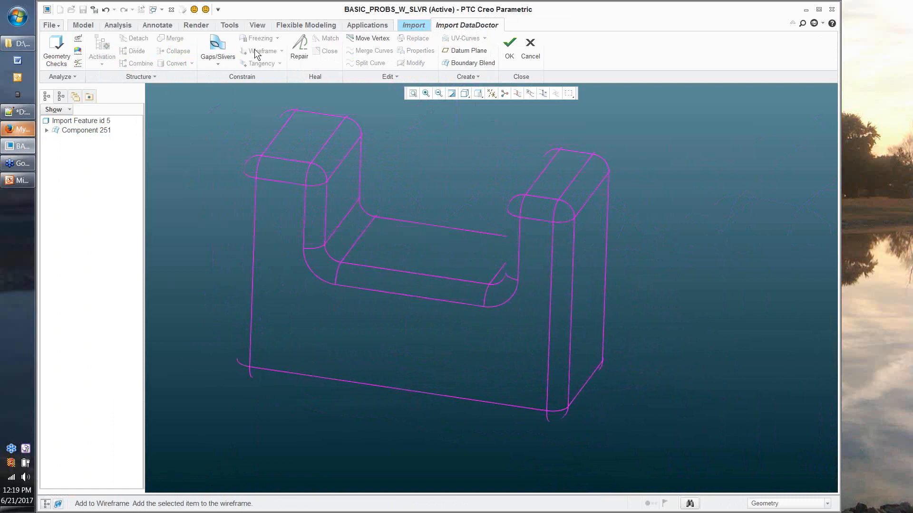
Step: Run Geometry Checks from the Tools tab and open the centred Troubleshooter's Edit menu
click(234, 27)
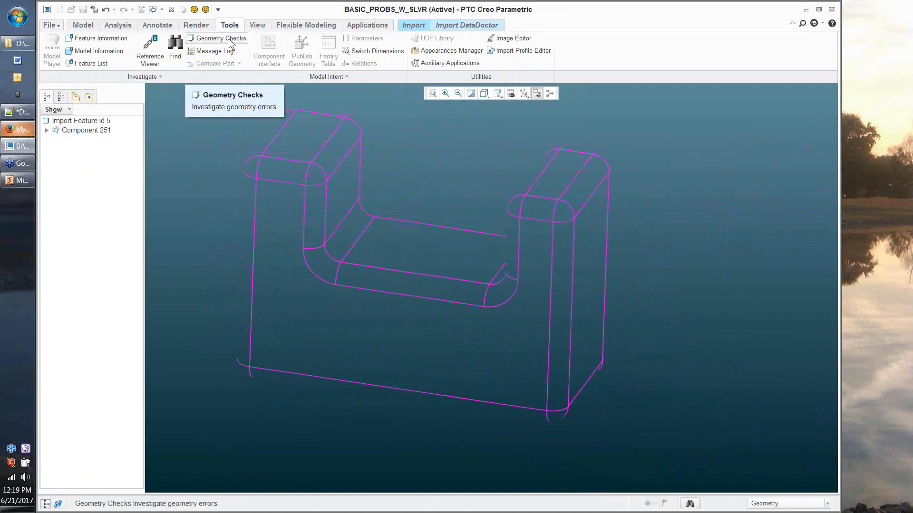
click(222, 38)
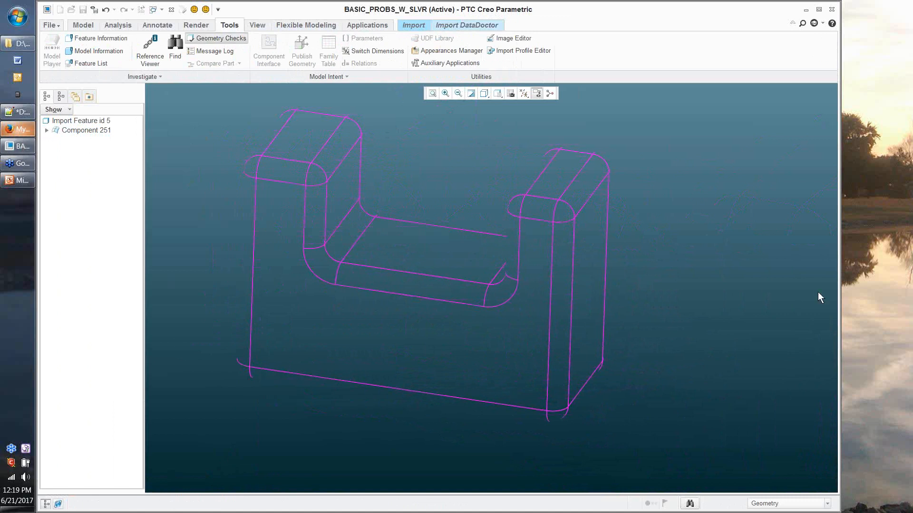
drag(812, 87, 391, 50)
click(391, 67)
mouse_move(369, 67)
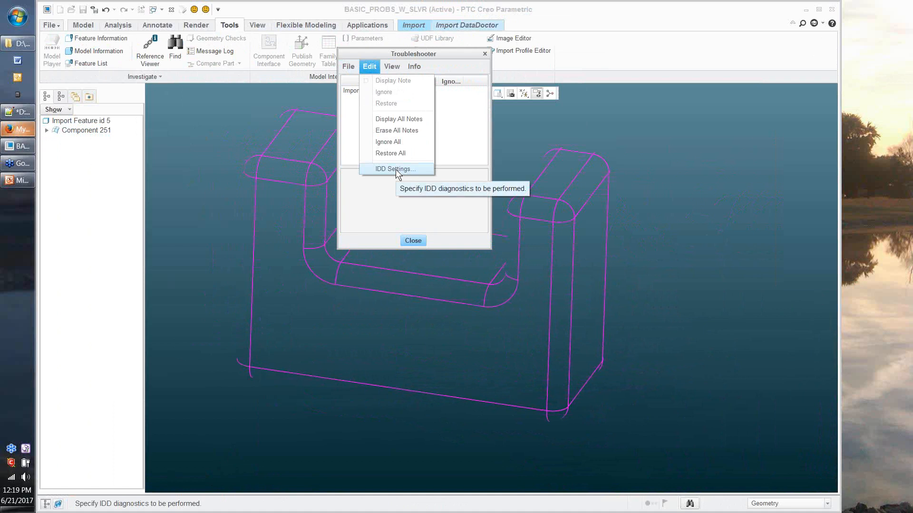
Step: Open IDD Settings and review the enabled diagnostics, selecting Bad vertices
click(396, 170)
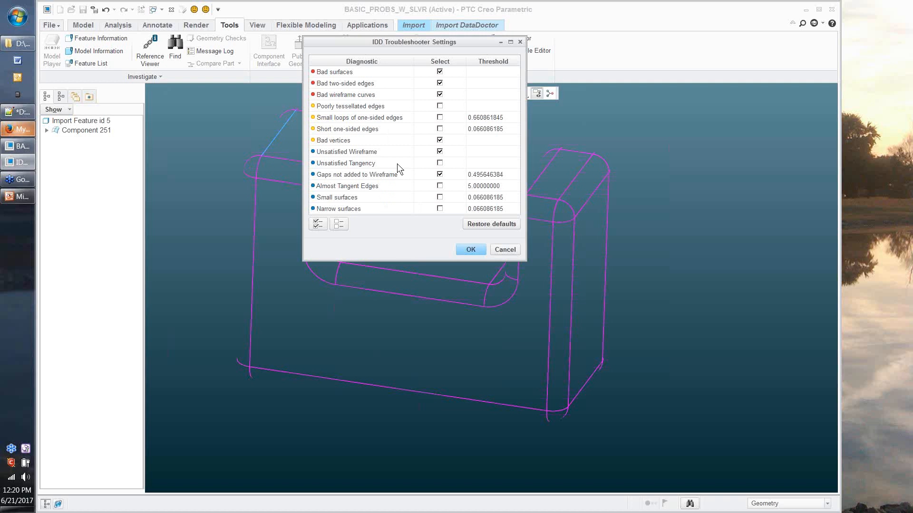
click(365, 138)
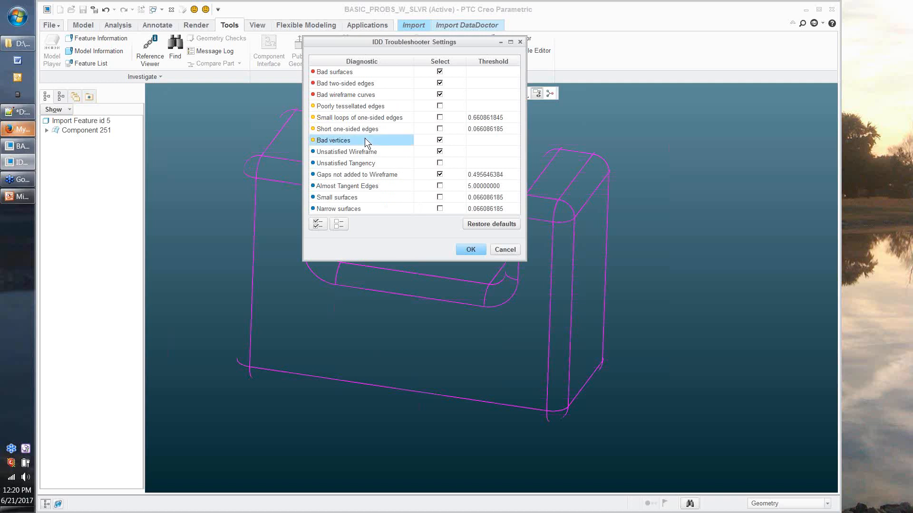
Step: Cancel the IDD settings, close the Troubleshooter, and go back to the Import DataDoctor tab
click(504, 250)
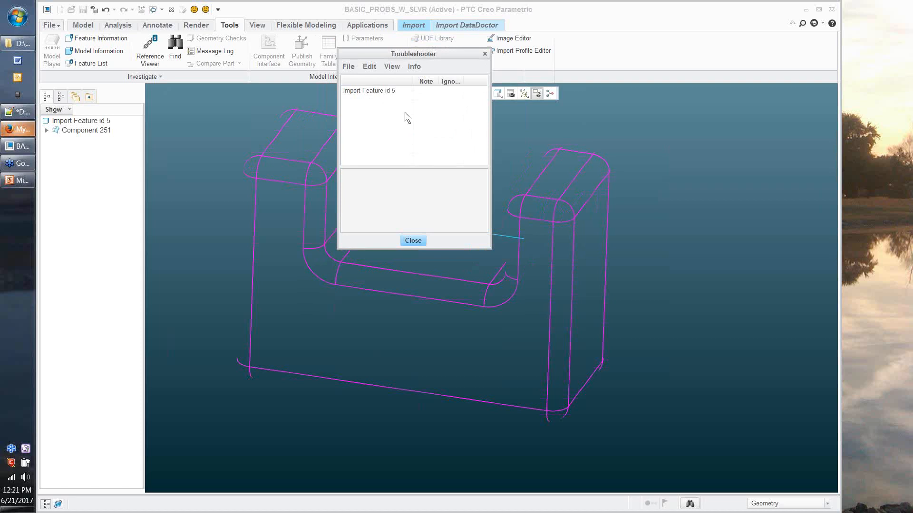
click(368, 69)
mouse_move(367, 69)
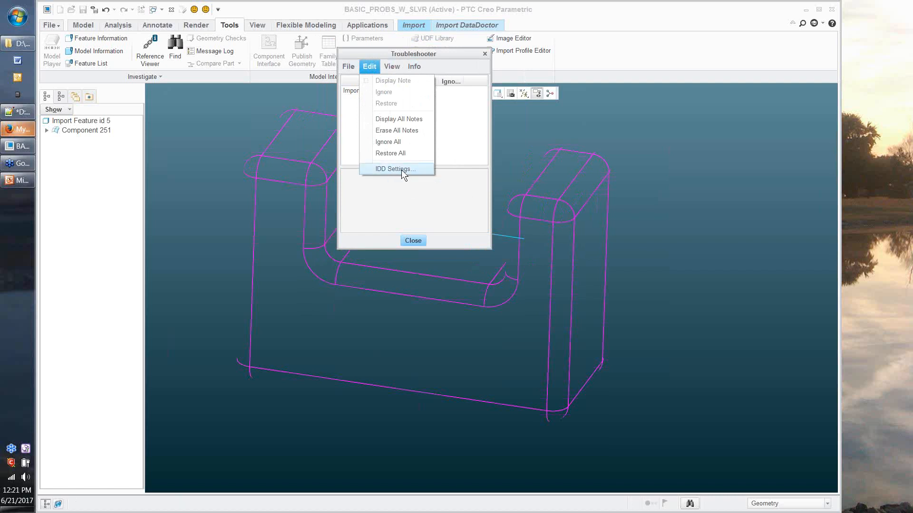
click(409, 240)
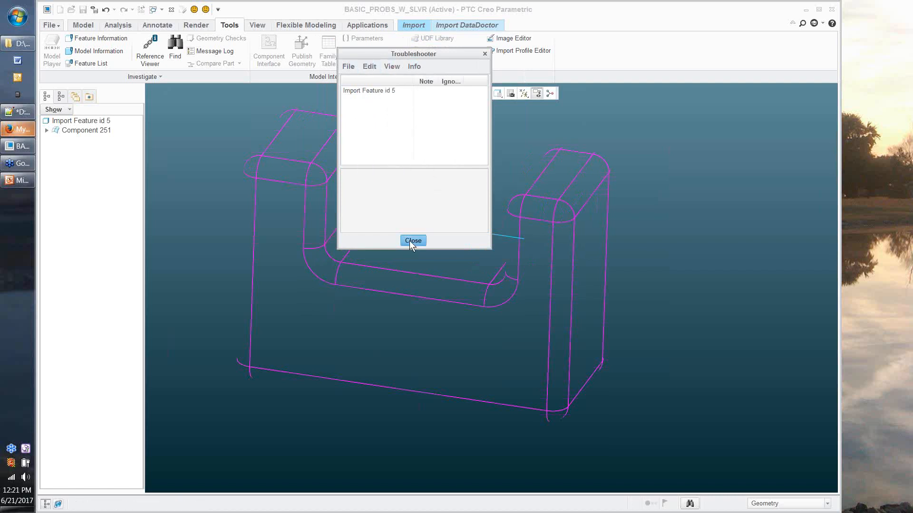
click(411, 240)
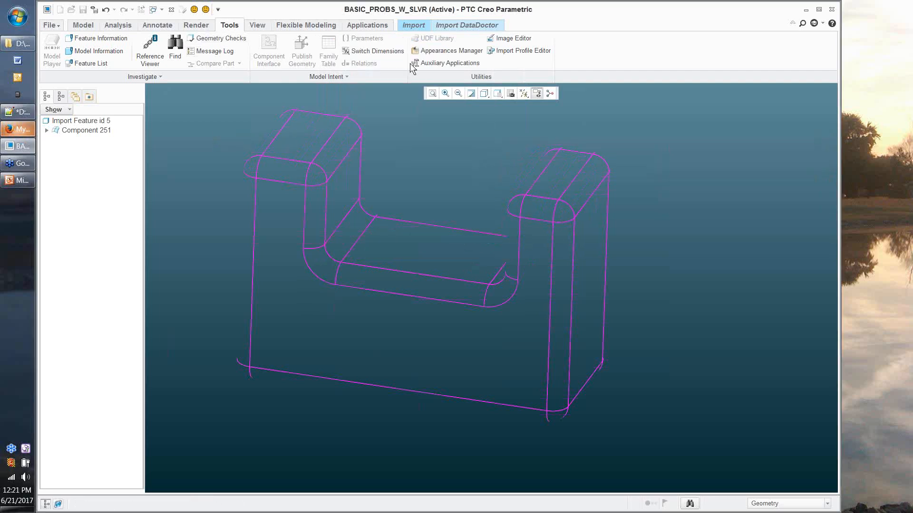
click(467, 25)
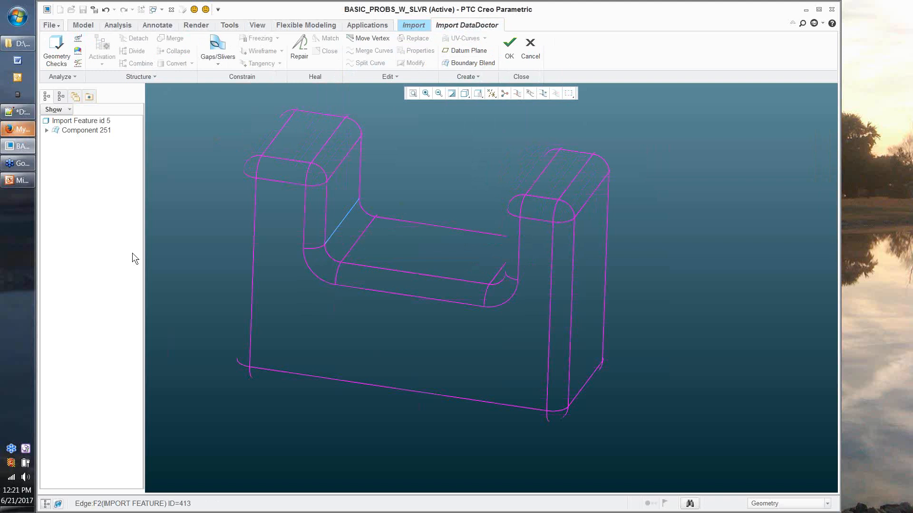
Step: Inspect the repaired part, then accept the repairs with OK to exit Import DataDoctor
middle_drag(309, 418, 387, 260)
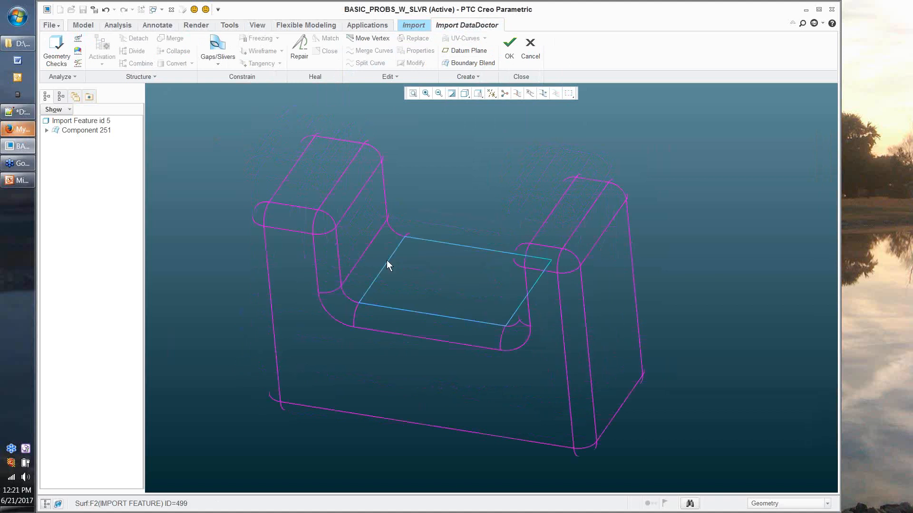
click(511, 45)
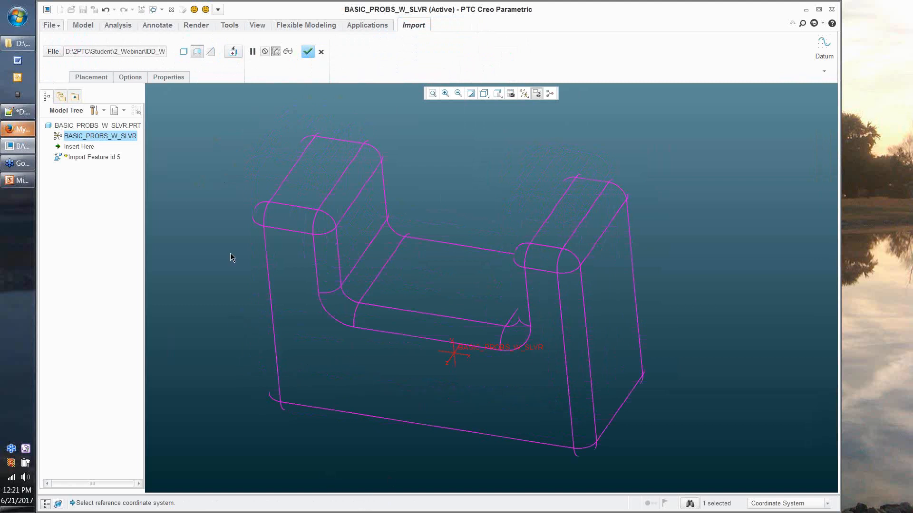
Step: Choose Import as solid and complete Import Feature id 5
click(184, 52)
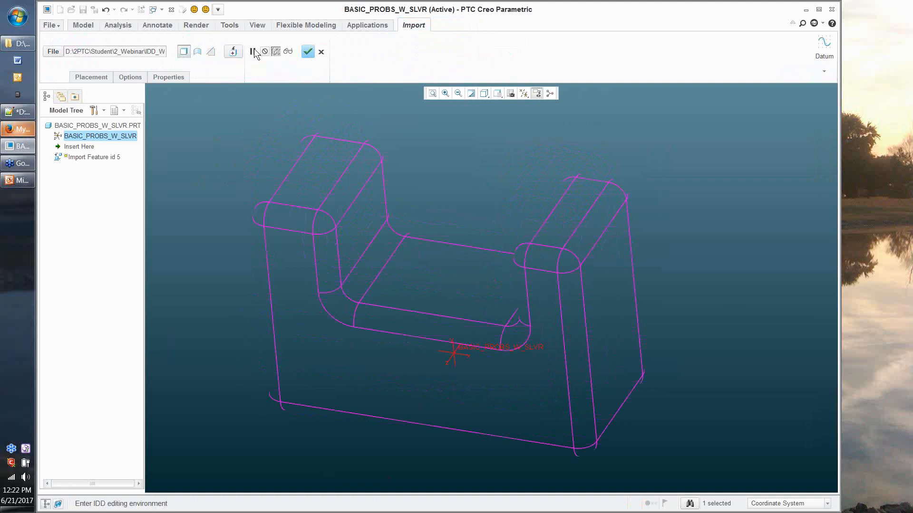
click(185, 53)
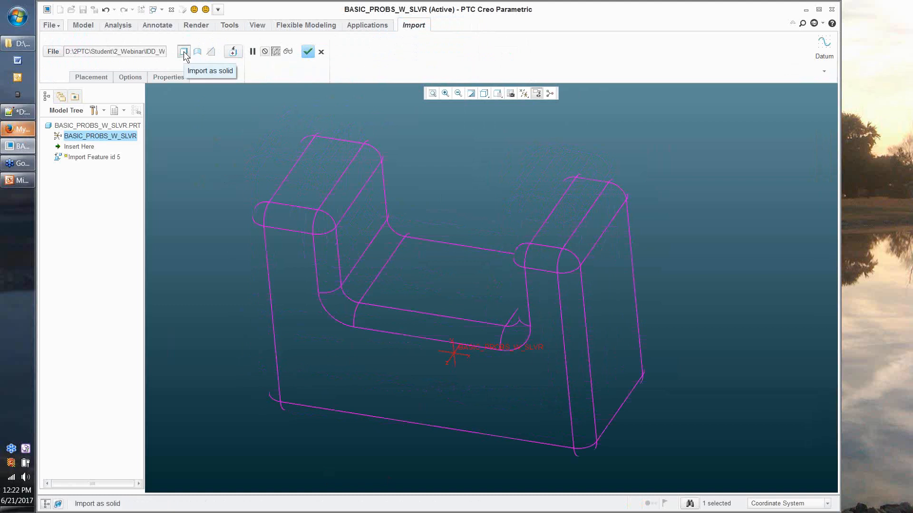
click(306, 53)
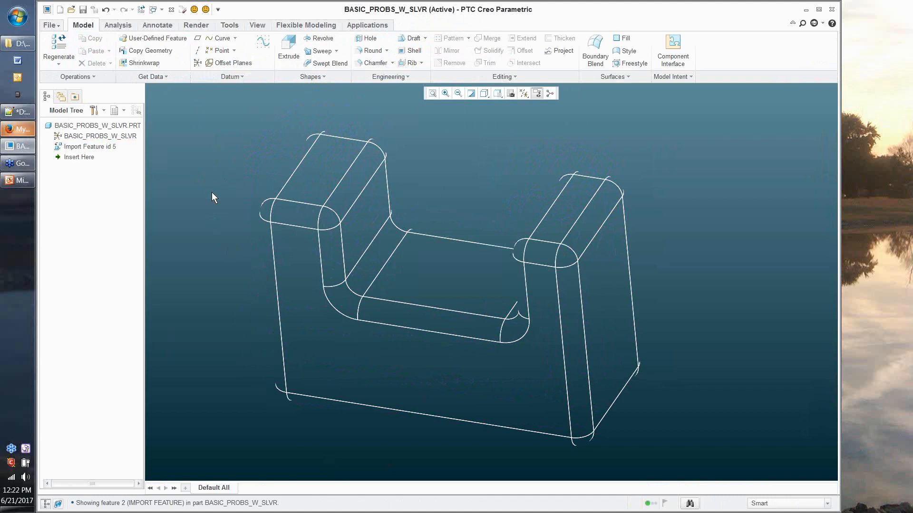
click(49, 28)
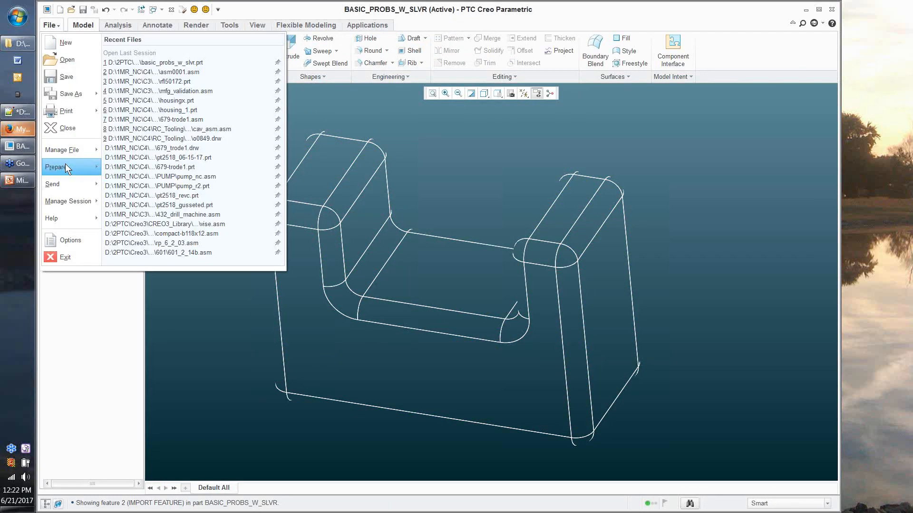
Step: Review Model Properties: millimeter Newton Second units and absolute accuracy 0.0660862, then close
click(65, 164)
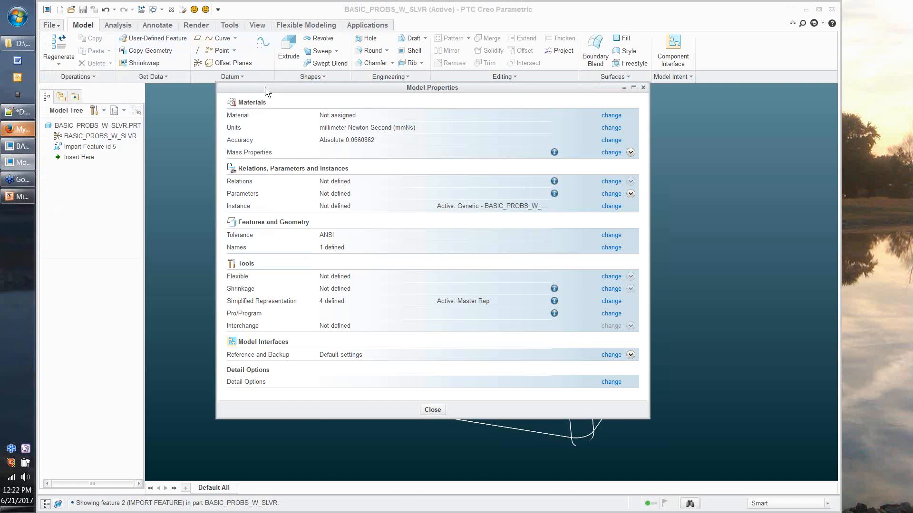
drag(264, 88, 528, 33)
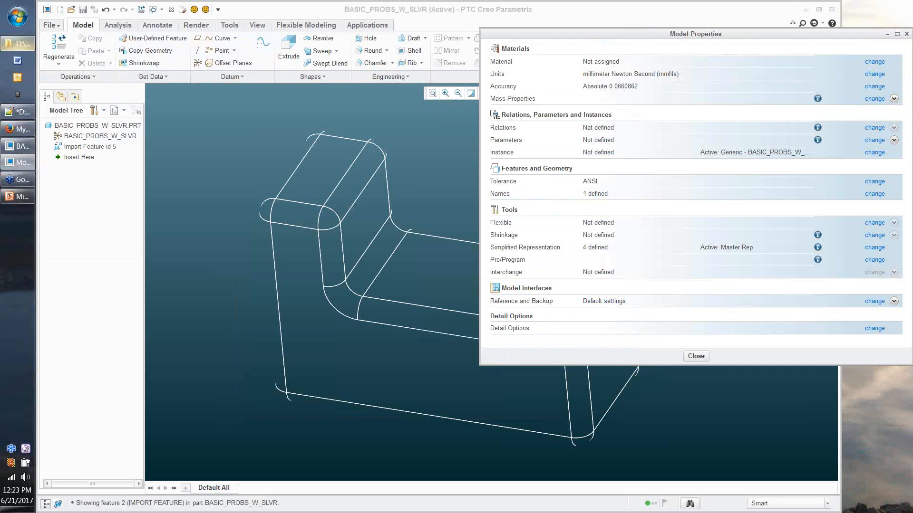
click(18, 44)
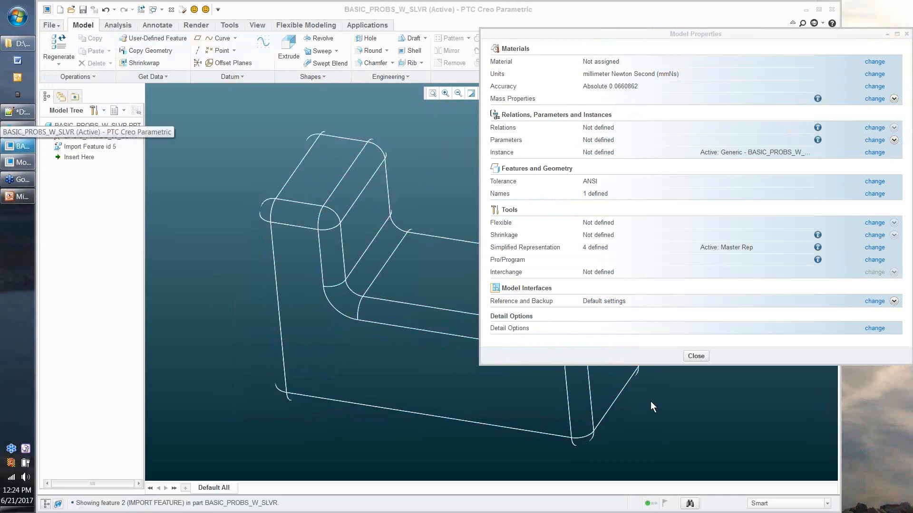
click(704, 357)
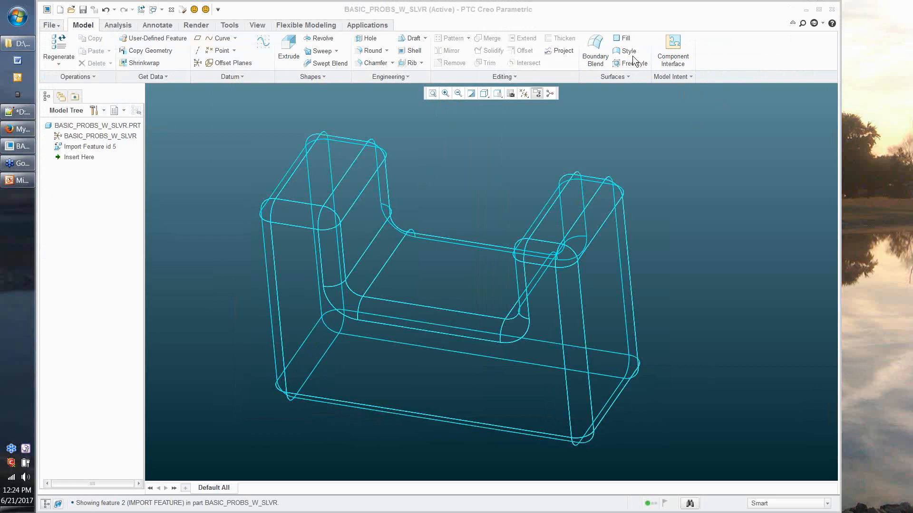
Step: Switch the display style to No Hidden with Ctrl+4
key(ctrl+4)
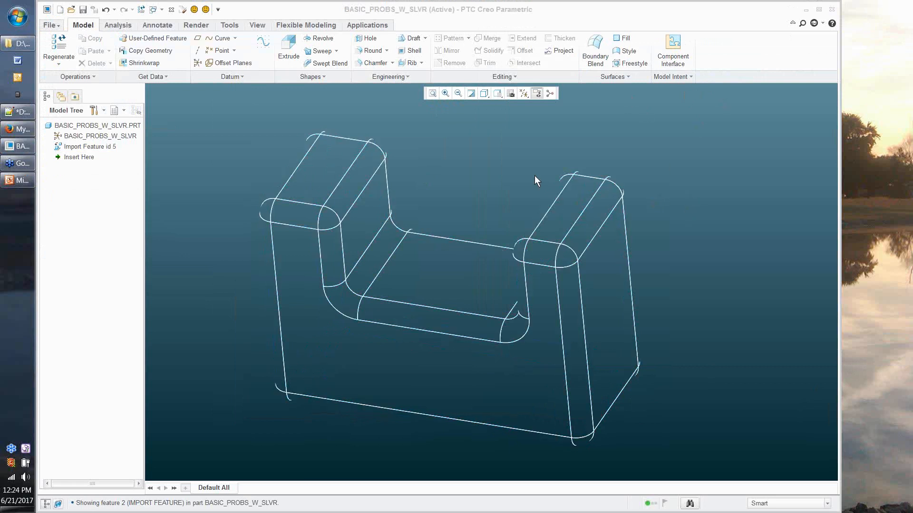
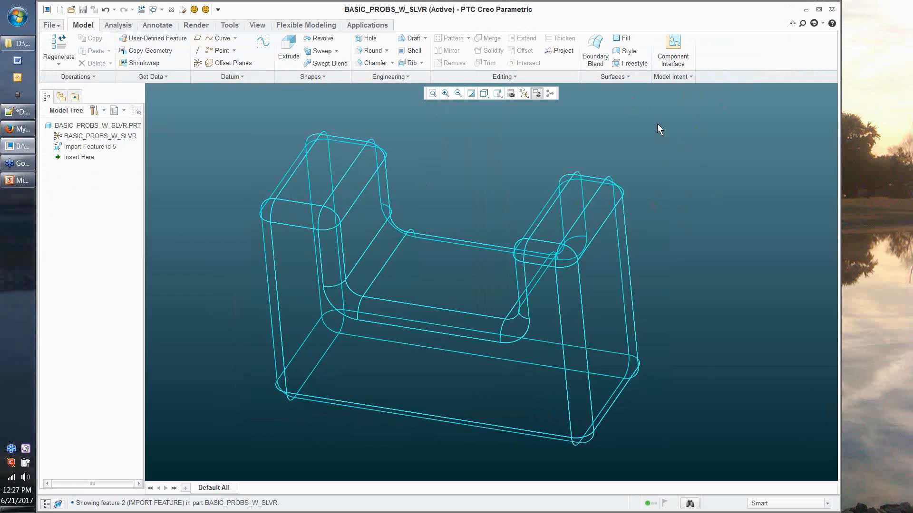
Step: Open basic_probs_w_slvr.stp with All Files type for import as a new FULL_REPAIR part
key(alt+Tab)
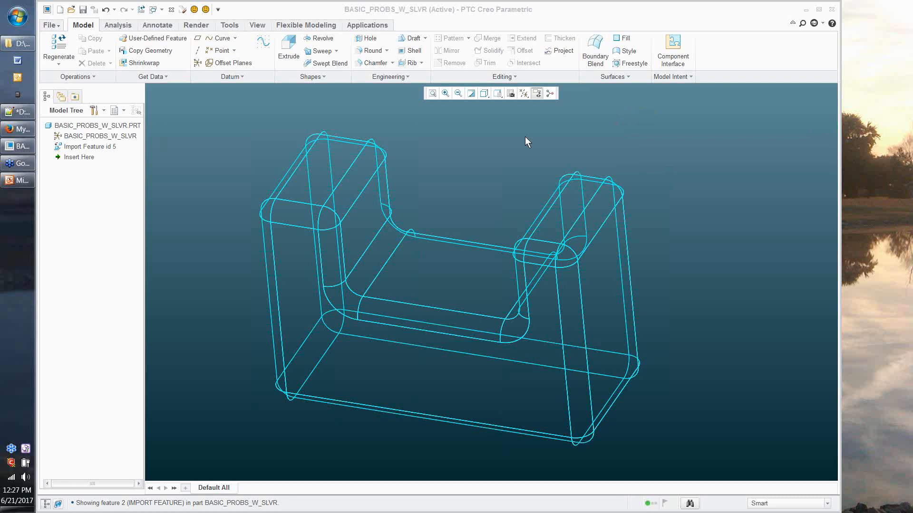
right_click(103, 147)
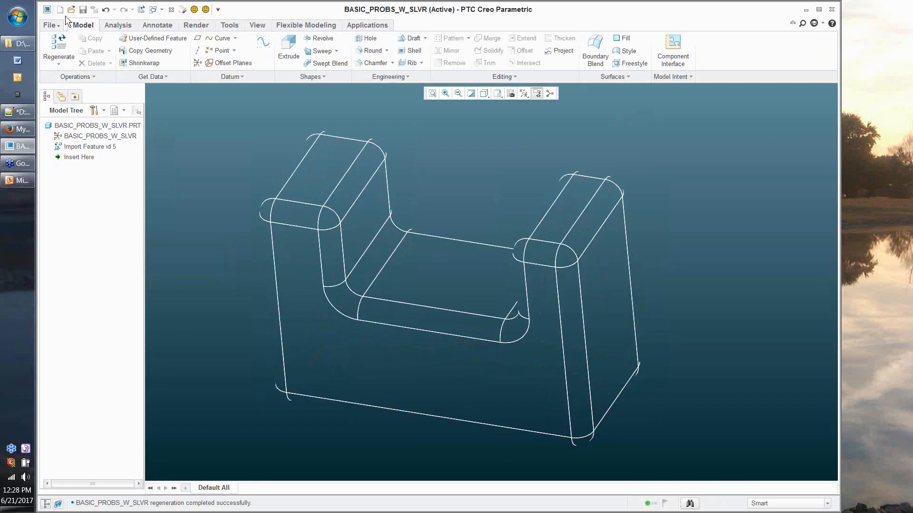
click(69, 10)
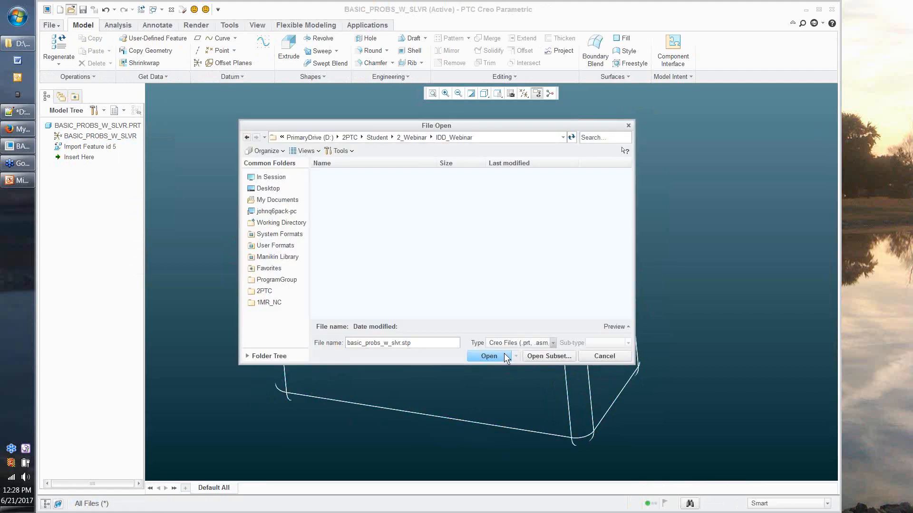
click(507, 359)
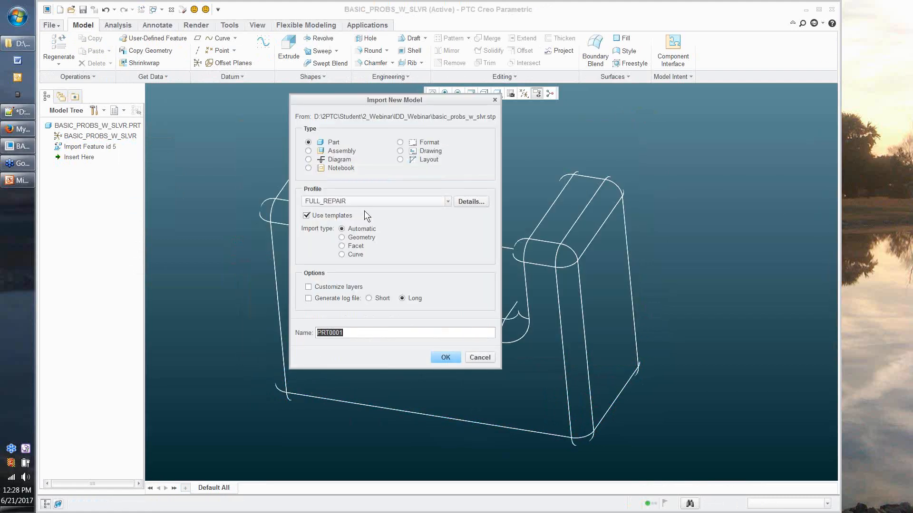
Step: Show the FULL_REPAIR profile details, set aside, and view Surface options like G2 fix and simplification
click(471, 201)
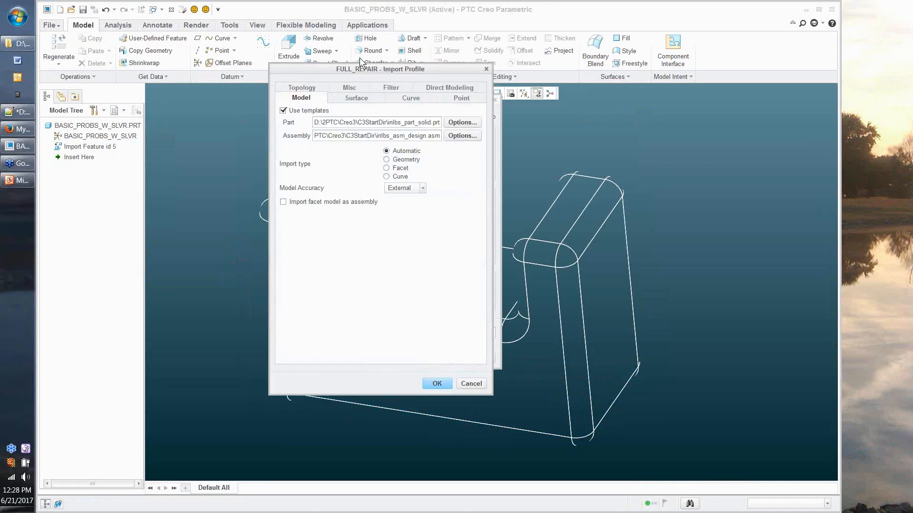
drag(361, 69, 158, 52)
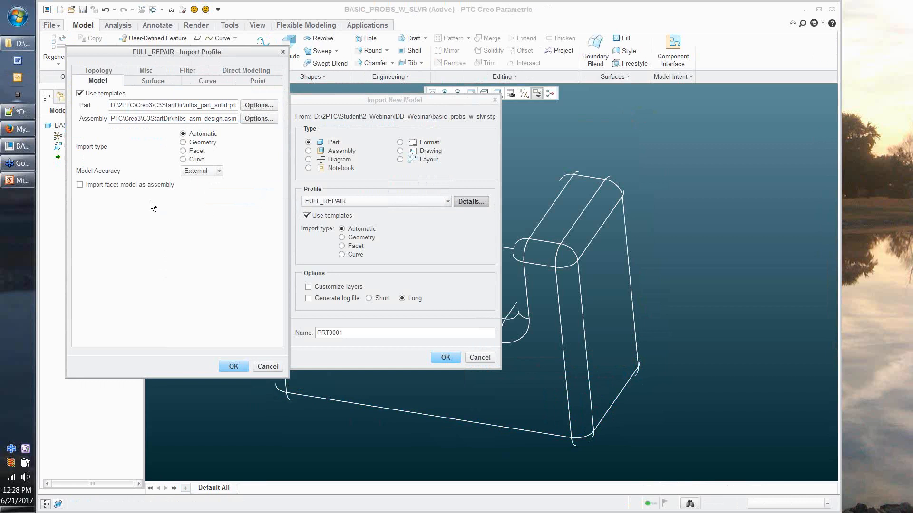
click(152, 81)
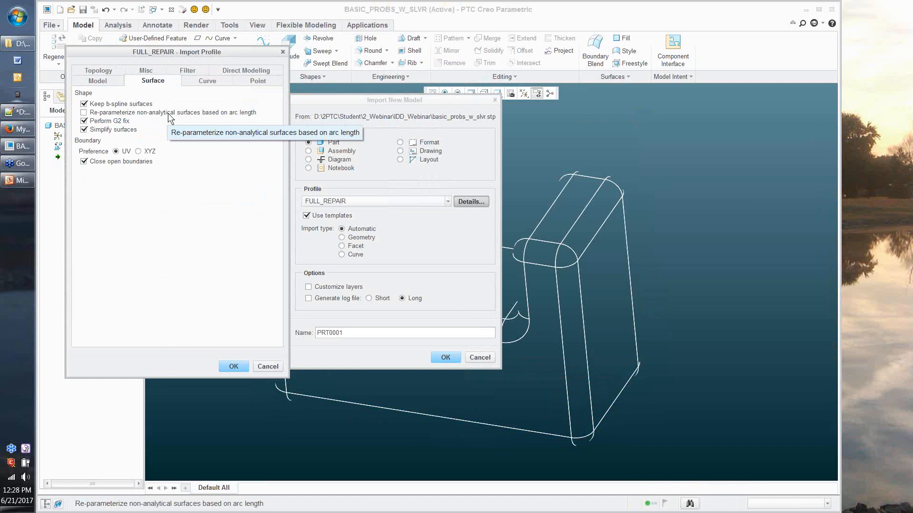
Step: Inspect the FULL_REPAIR Topology healing options, then cancel the Import Profile dialog unchanged
click(109, 72)
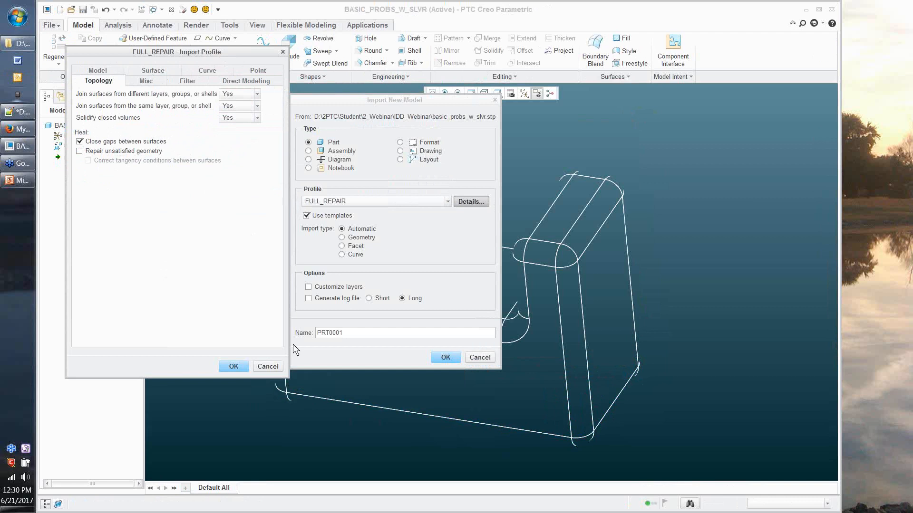
click(267, 367)
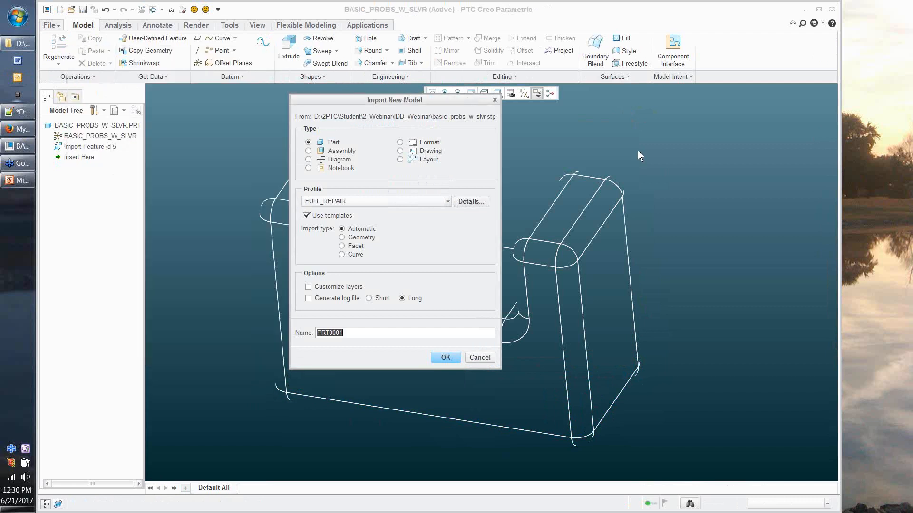
Step: Switch to IDD_Webinar.ppt in PowerPoint and move to slide 9, 'Thank You For Your Time!'
click(649, 128)
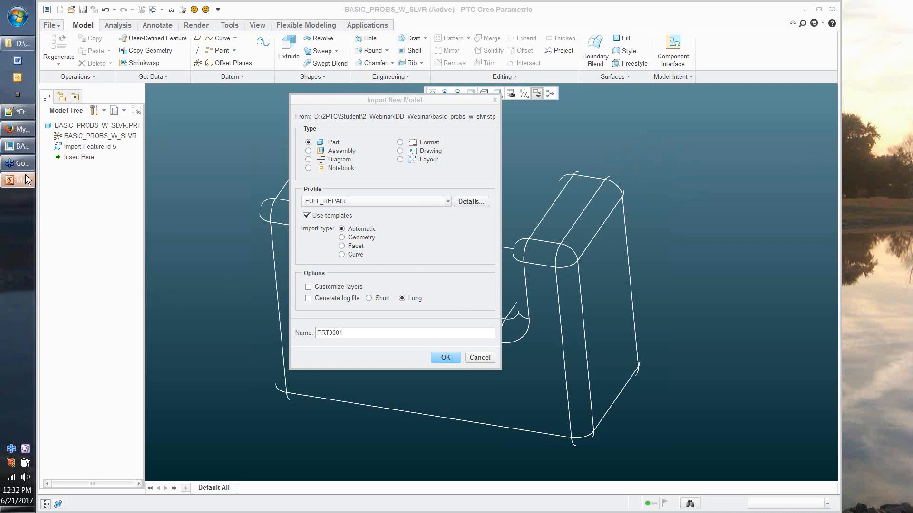
mouse_move(26, 175)
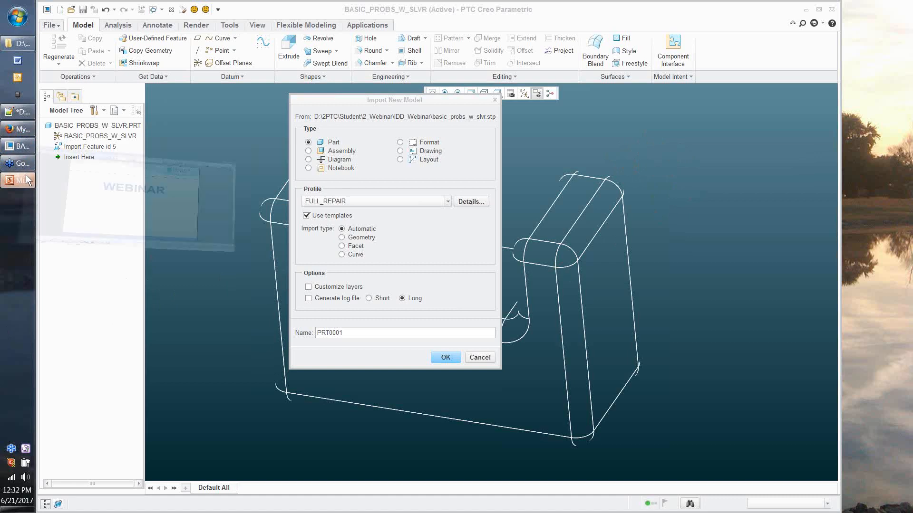
click(26, 179)
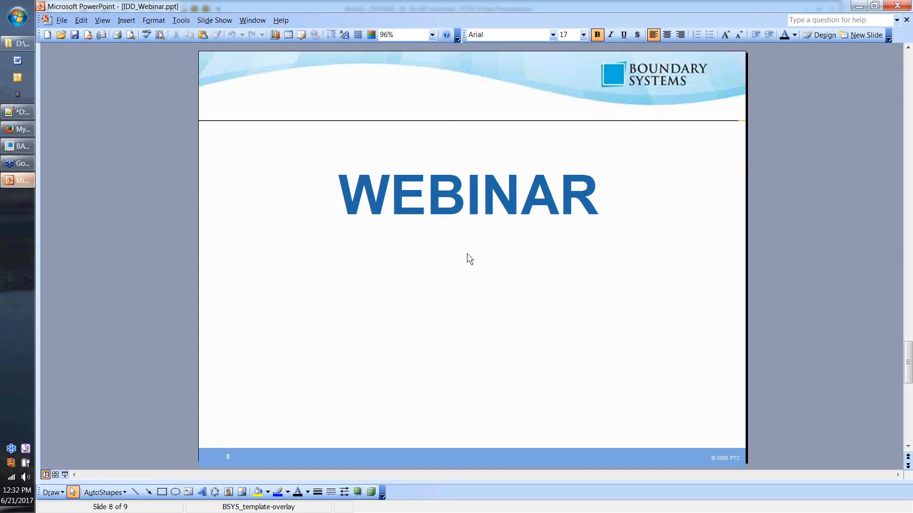
scroll(471, 262, down, 2)
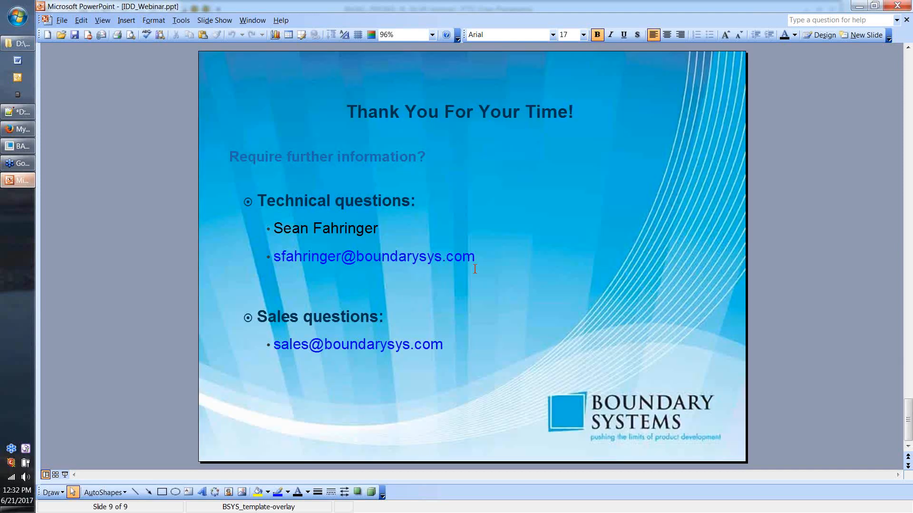
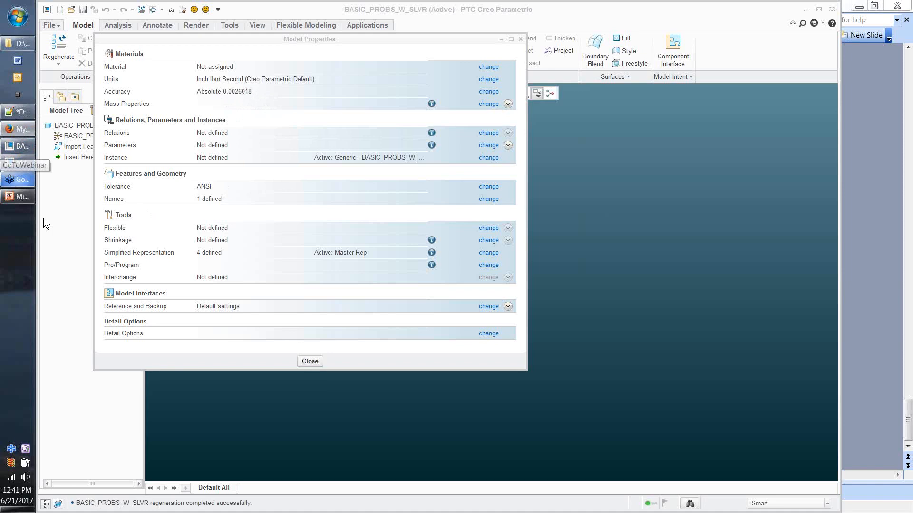
Step: Switch over to the webinar slides from the taskbar
click(19, 197)
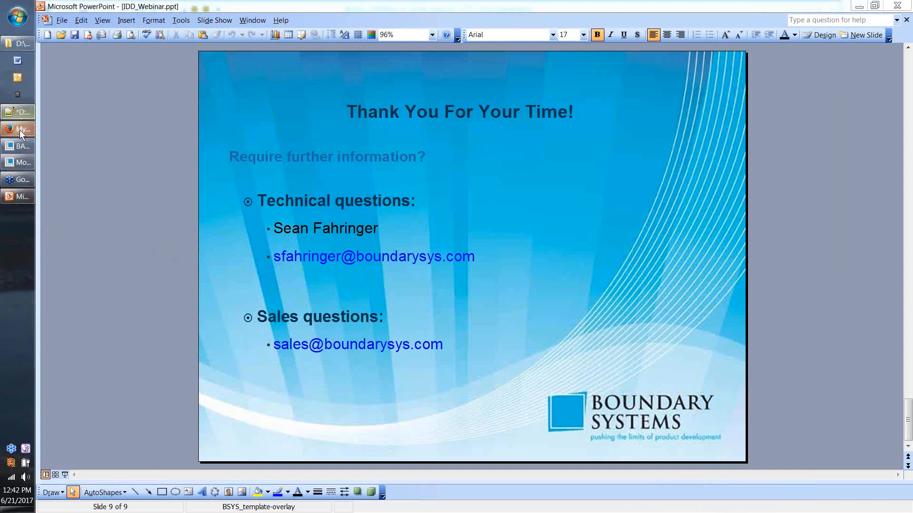
Step: Bring up slide 9 of IDD_Webinar.ppt, 'Thank You For Your Time!'
click(858, 6)
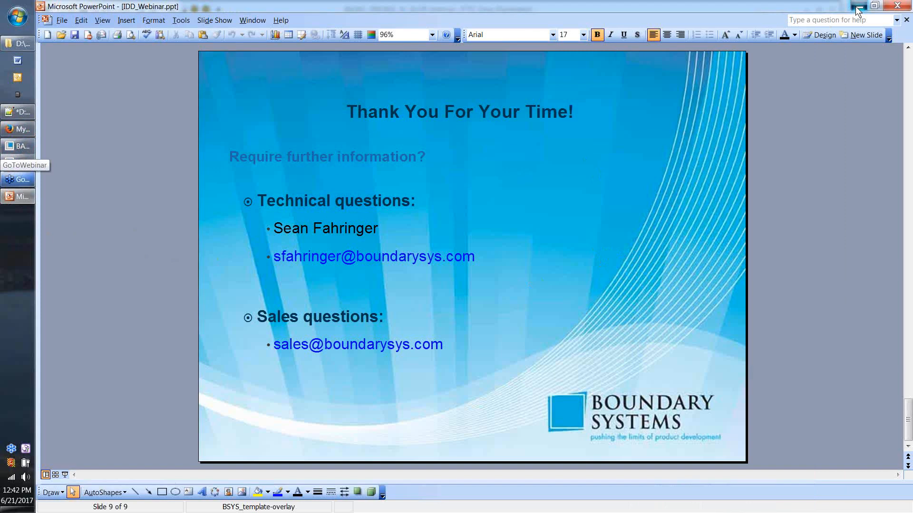
Step: Minimize PowerPoint and zoom in on the BASIC_PROBS_W_SLVR wireframe part in Creo
click(857, 7)
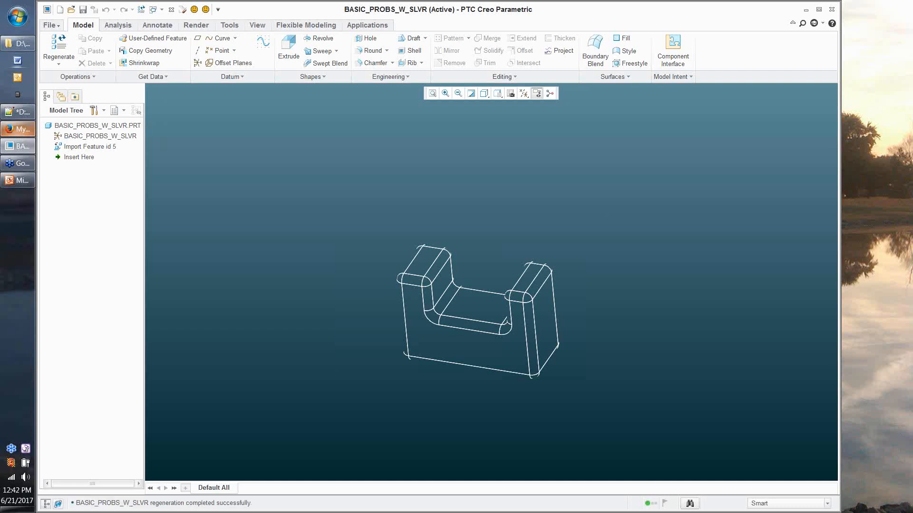
scroll(508, 321, down, 1)
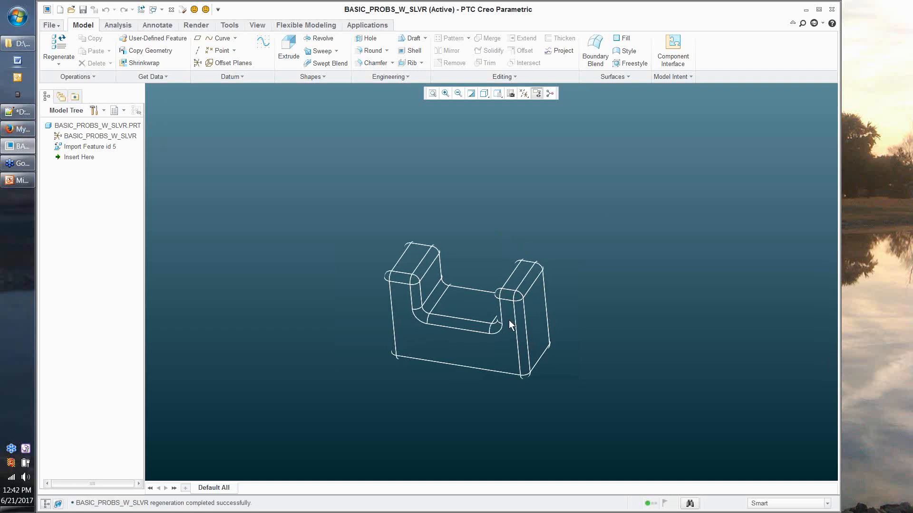
scroll(509, 319, down, 2)
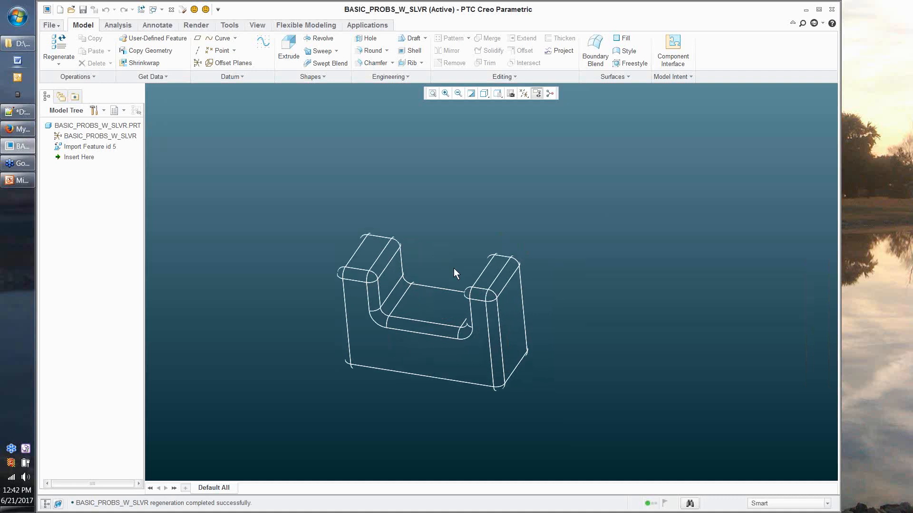
scroll(454, 268, down, 3)
scroll(449, 179, down, 1)
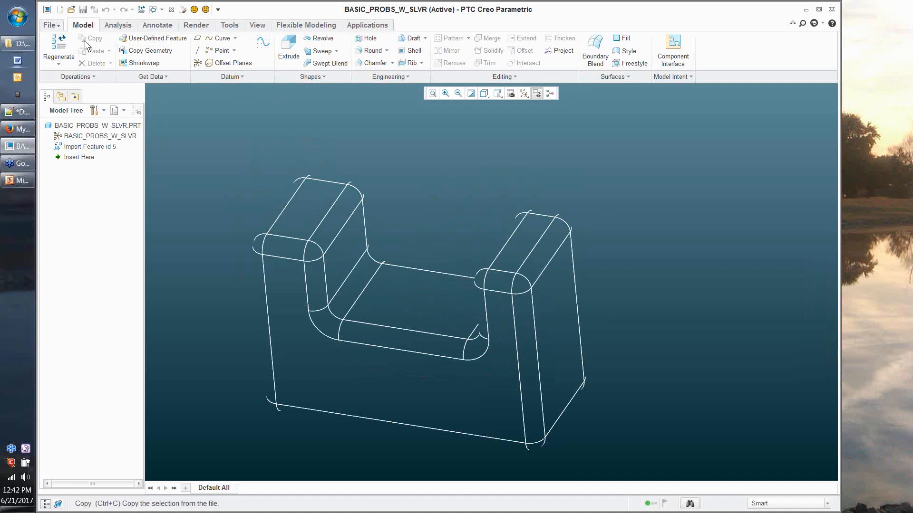
click(50, 24)
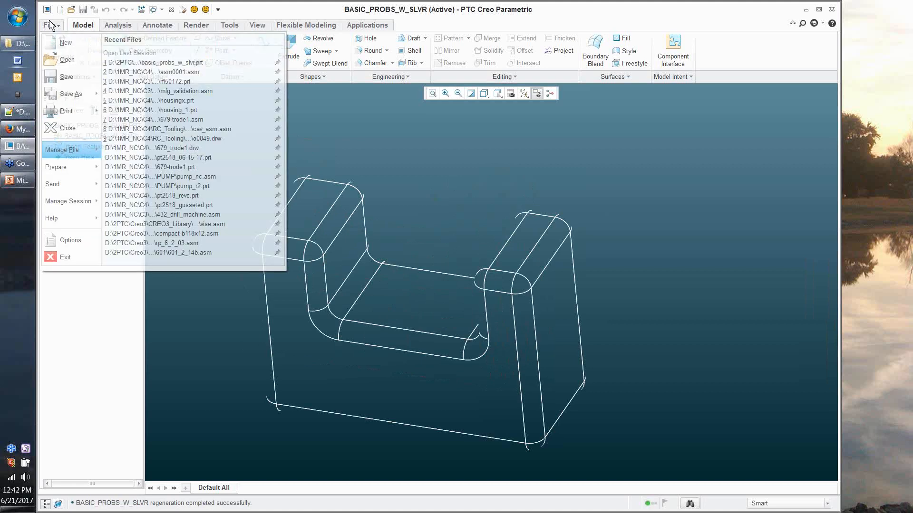
mouse_move(66, 167)
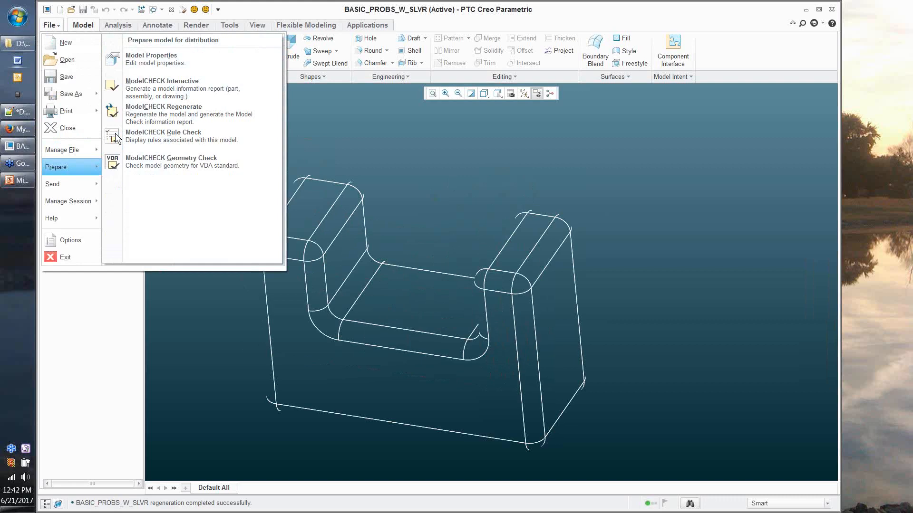
click(151, 58)
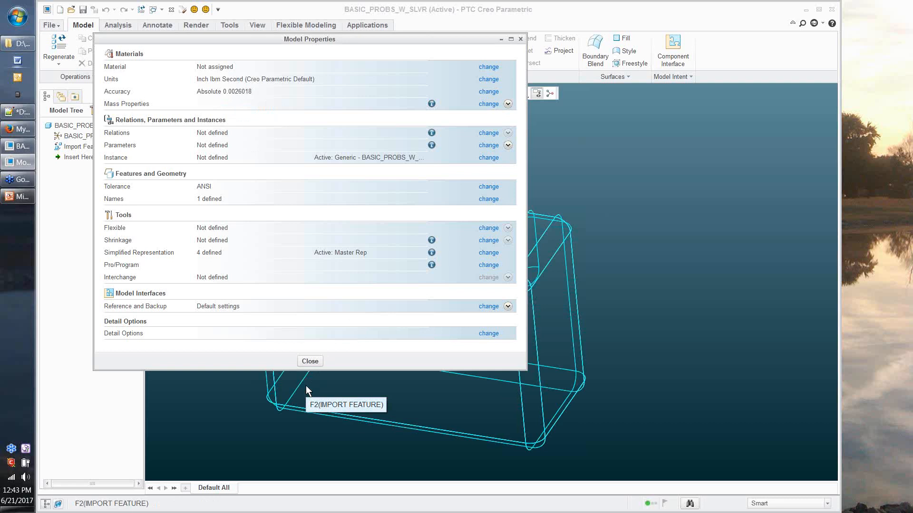
click(315, 362)
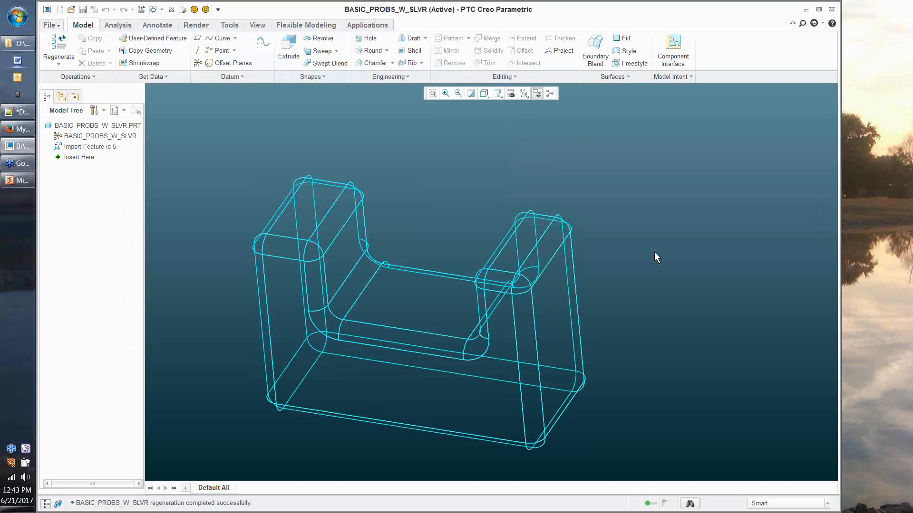
scroll(655, 252, down, 2)
scroll(428, 225, up, 3)
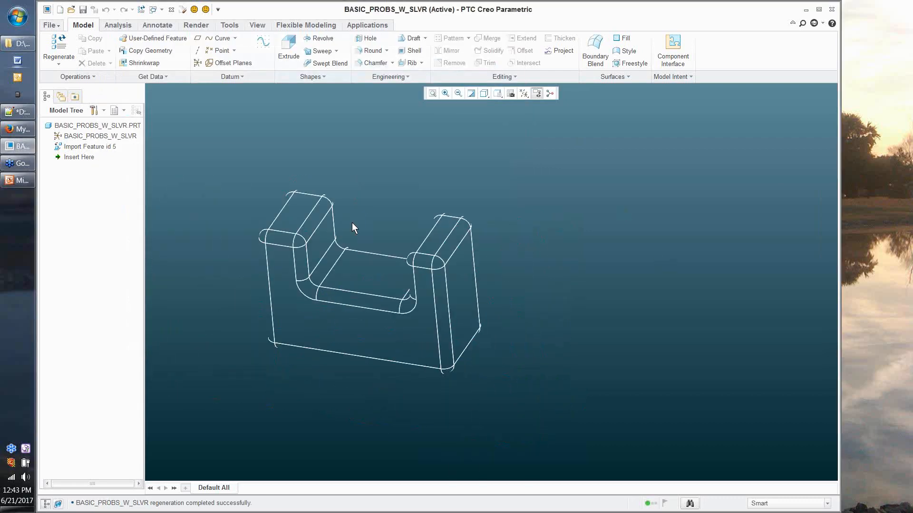
Step: Zoom in on the wireframe part, then bring the PowerPoint webinar deck to the front
scroll(354, 228, down, 2)
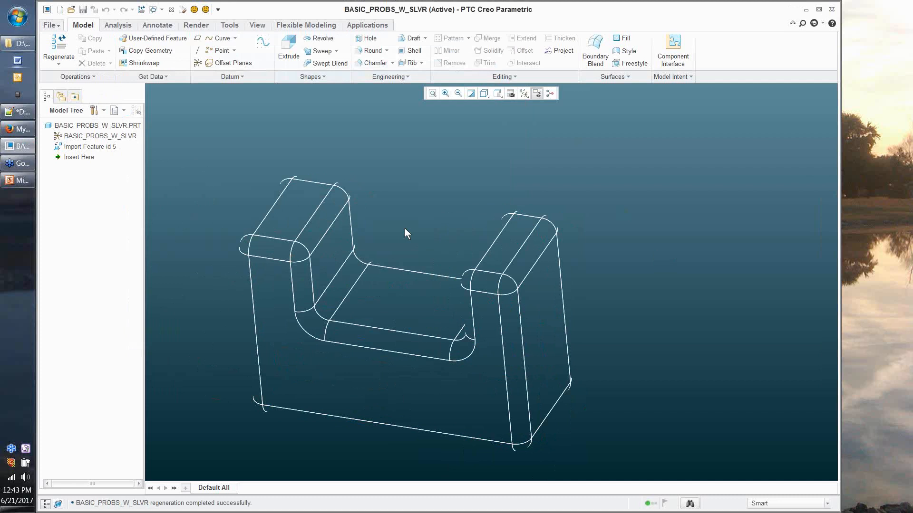
scroll(404, 228, up, 2)
scroll(413, 225, down, 2)
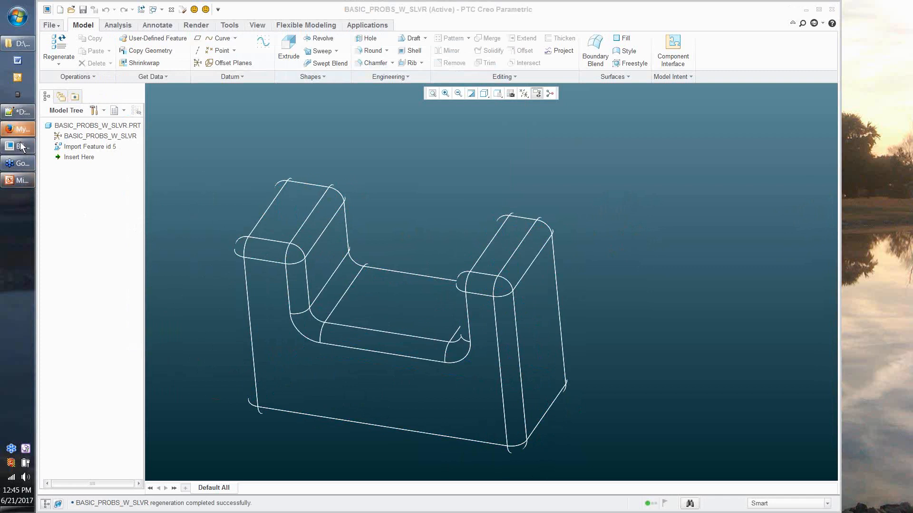
click(20, 182)
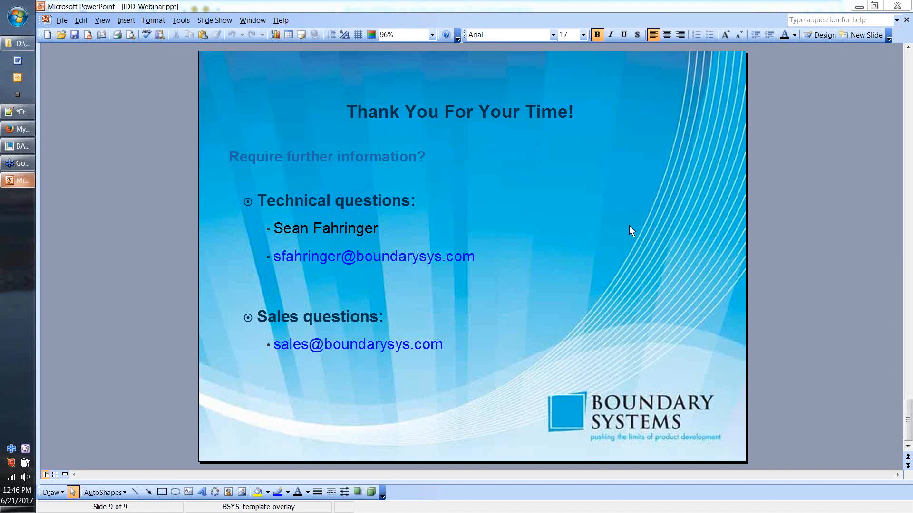
Step: Leave the slide 9 Thank You slide by switching to another window
click(29, 158)
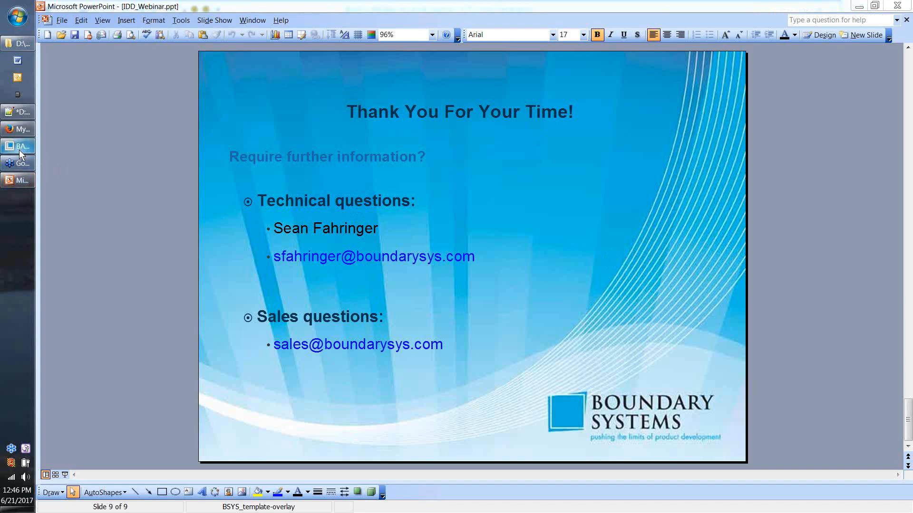
Step: Return to Creo, zoom the part, and open Model Properties showing Absolute 0.0026018 accuracy and ANSI tolerance
click(19, 147)
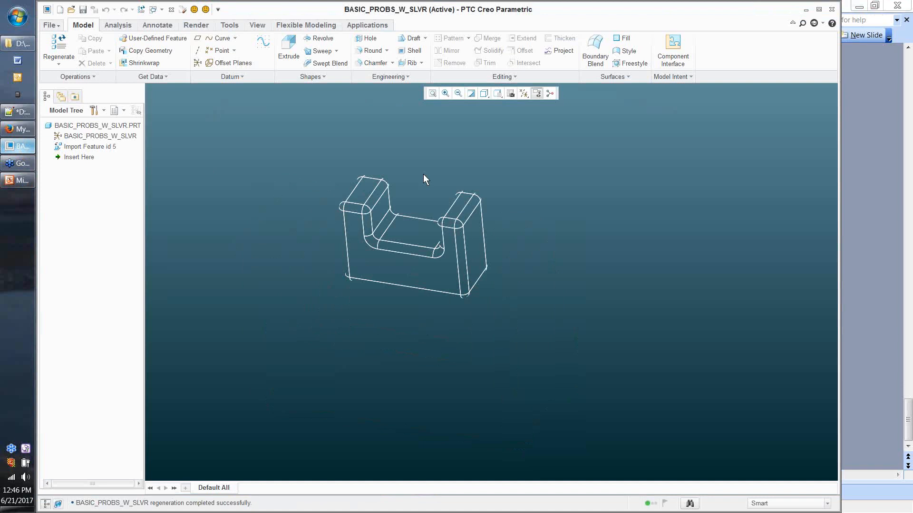
scroll(423, 174, down, 2)
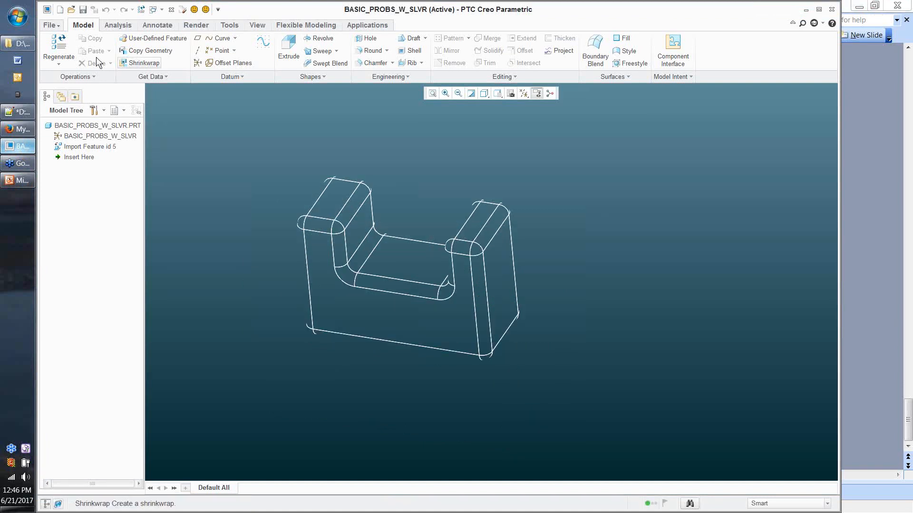
click(49, 26)
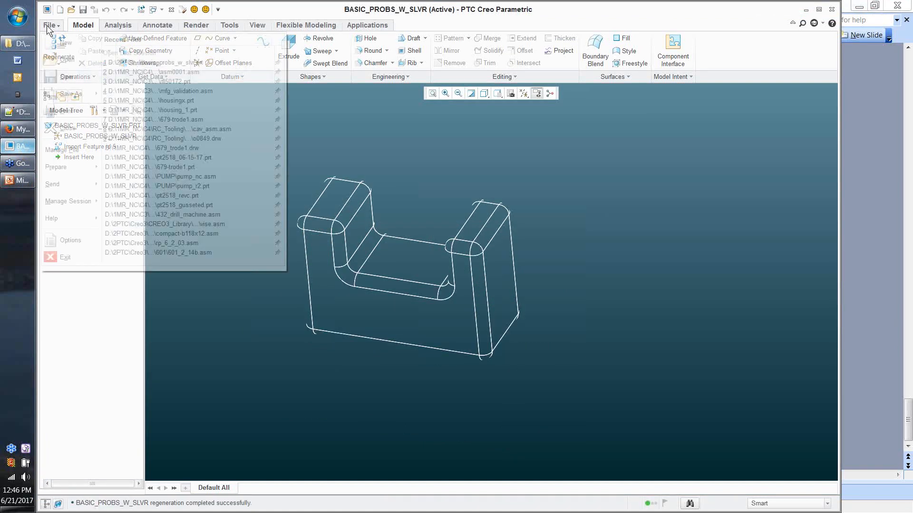
mouse_move(85, 151)
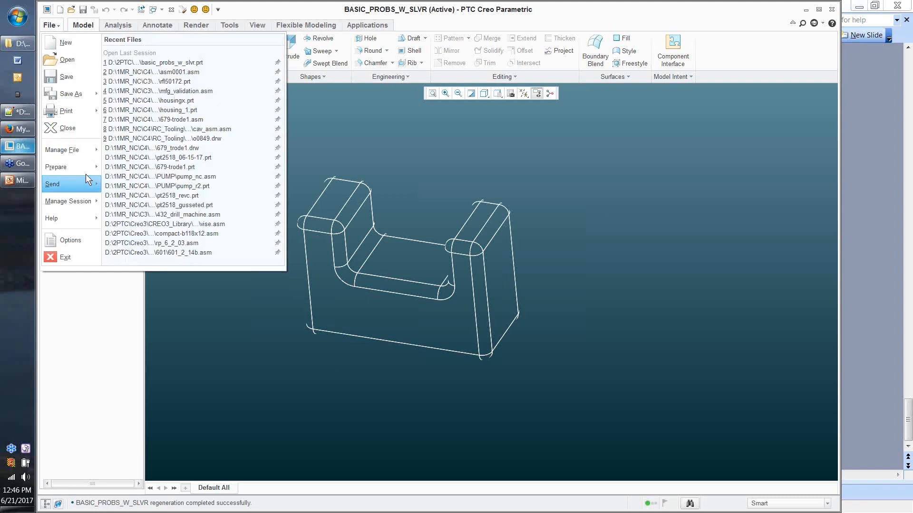
mouse_move(86, 174)
click(181, 65)
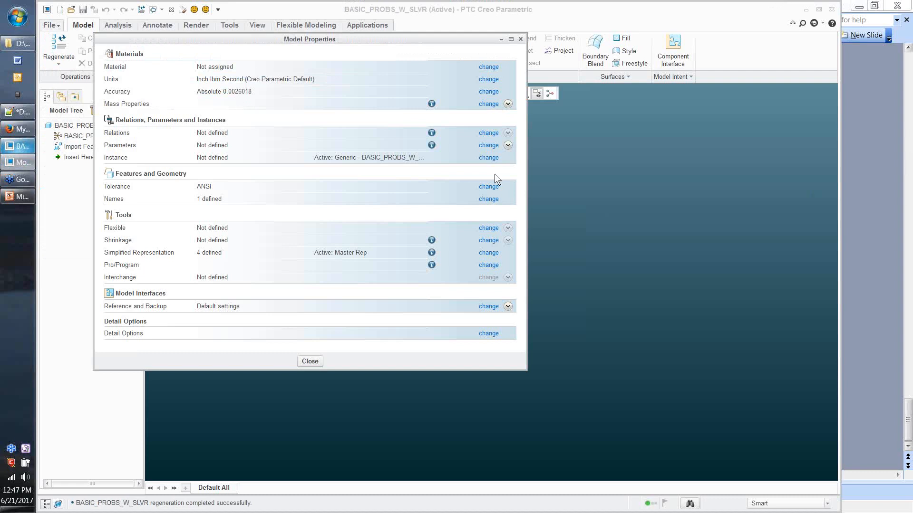
Step: Refocus the model view, then bring back the 'Thank You For Your Time!' slide
click(626, 239)
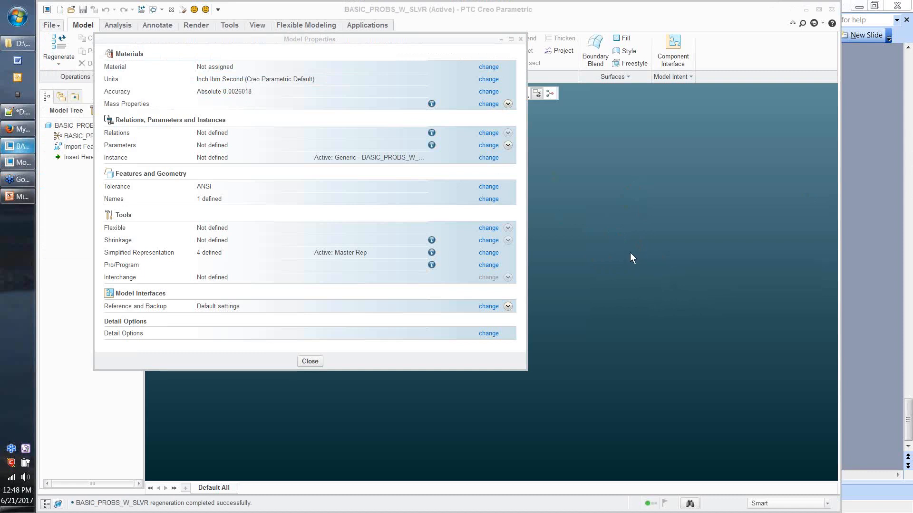
click(24, 194)
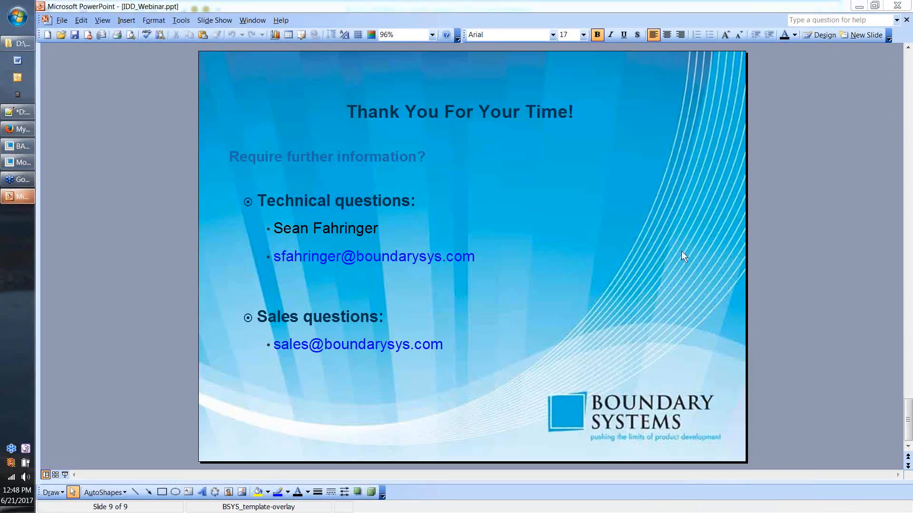